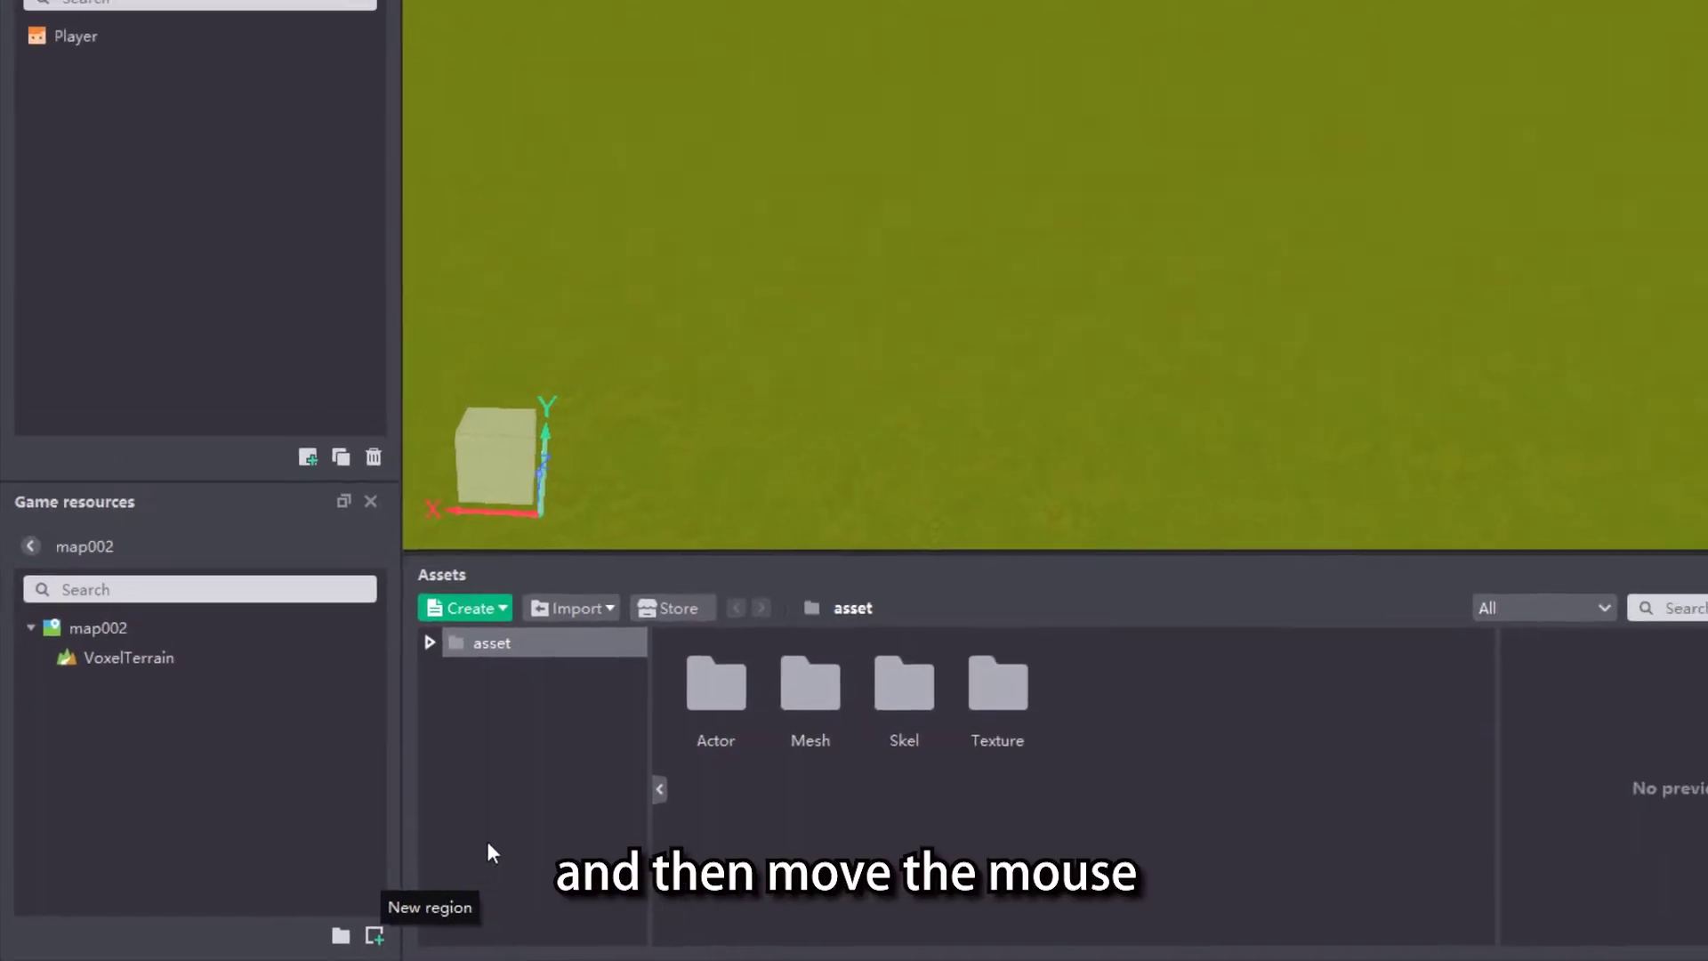
# Place a new region on the grass in map002 and move it along the X axis to about 0.76.
pyautogui.click(408, 935)
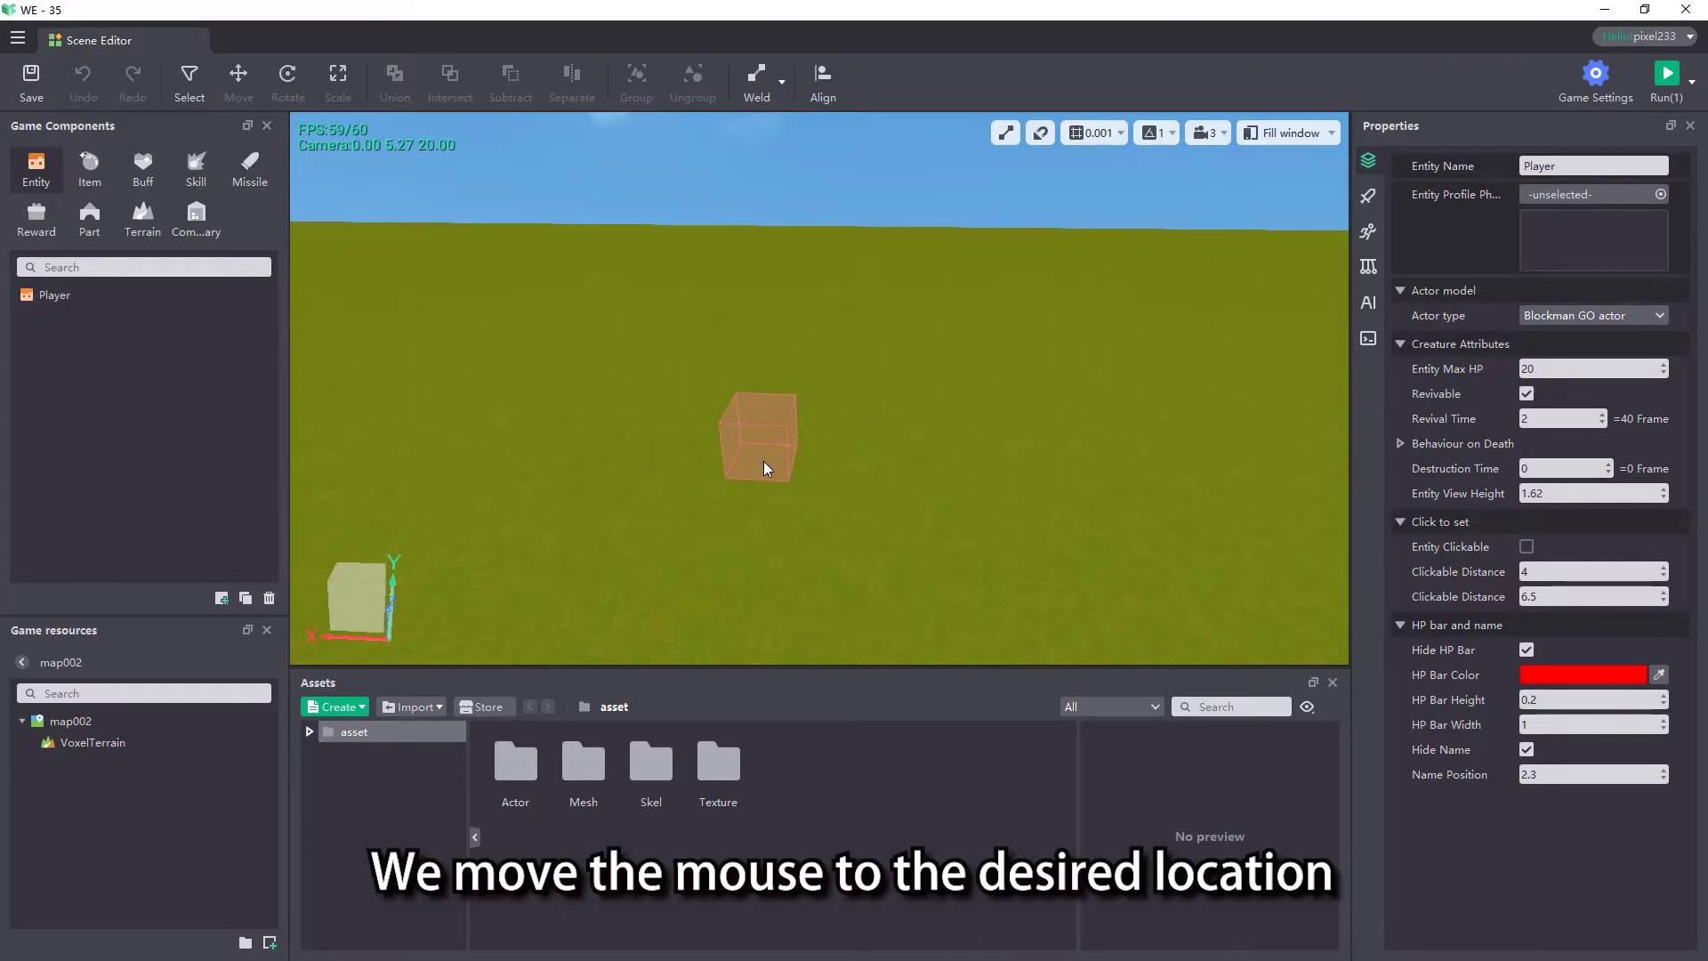
pyautogui.click(766, 461)
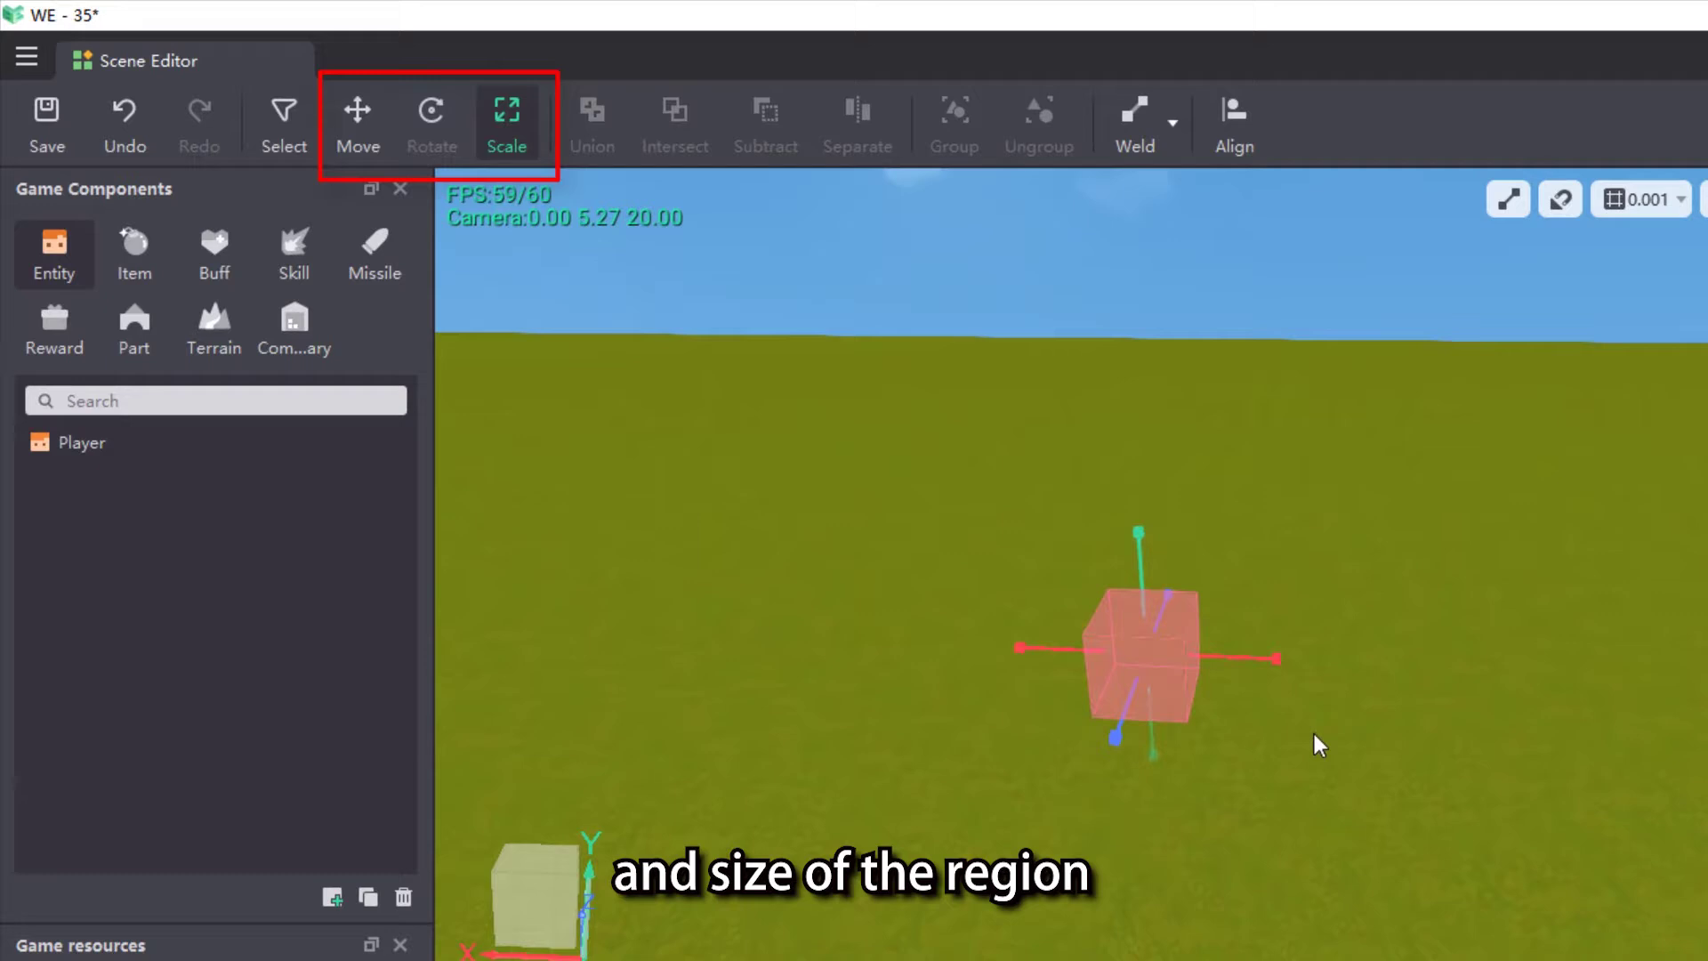
pyautogui.click(352, 126)
pyautogui.moveTo(1281, 663); pyautogui.dragTo(1542, 681)
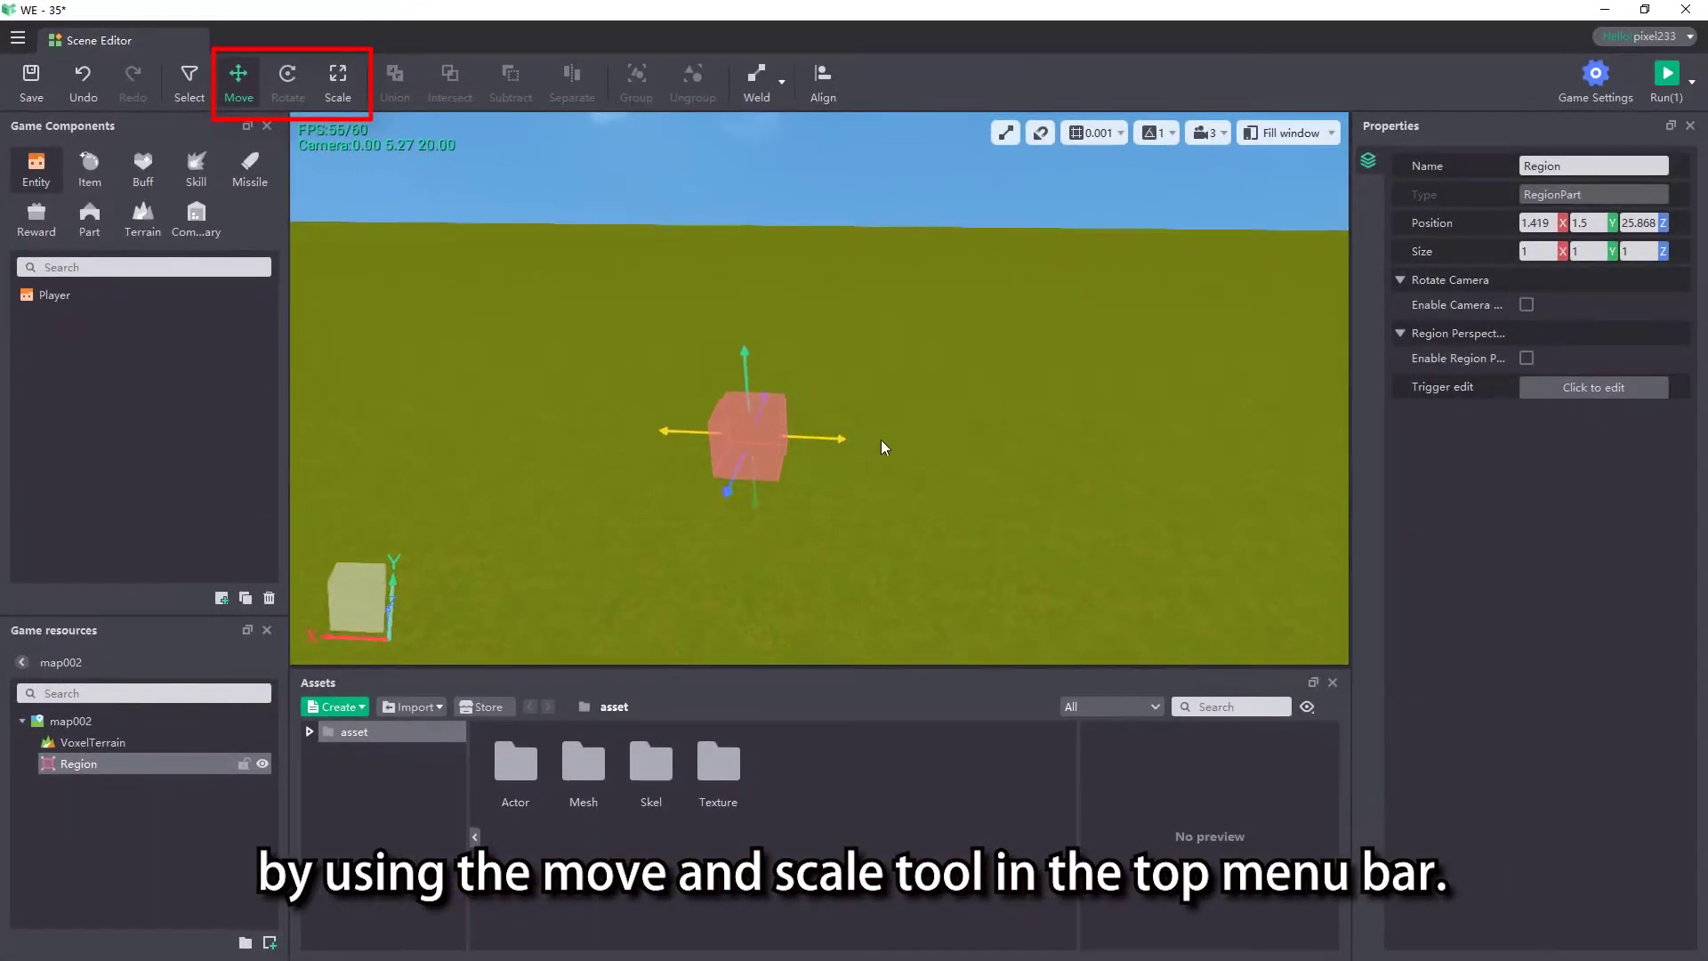
pyautogui.moveTo(1031, 463); pyautogui.dragTo(885, 458)
# Stretch the region along the X axis on both sides to a size of about 2.62.
pyautogui.click(350, 96)
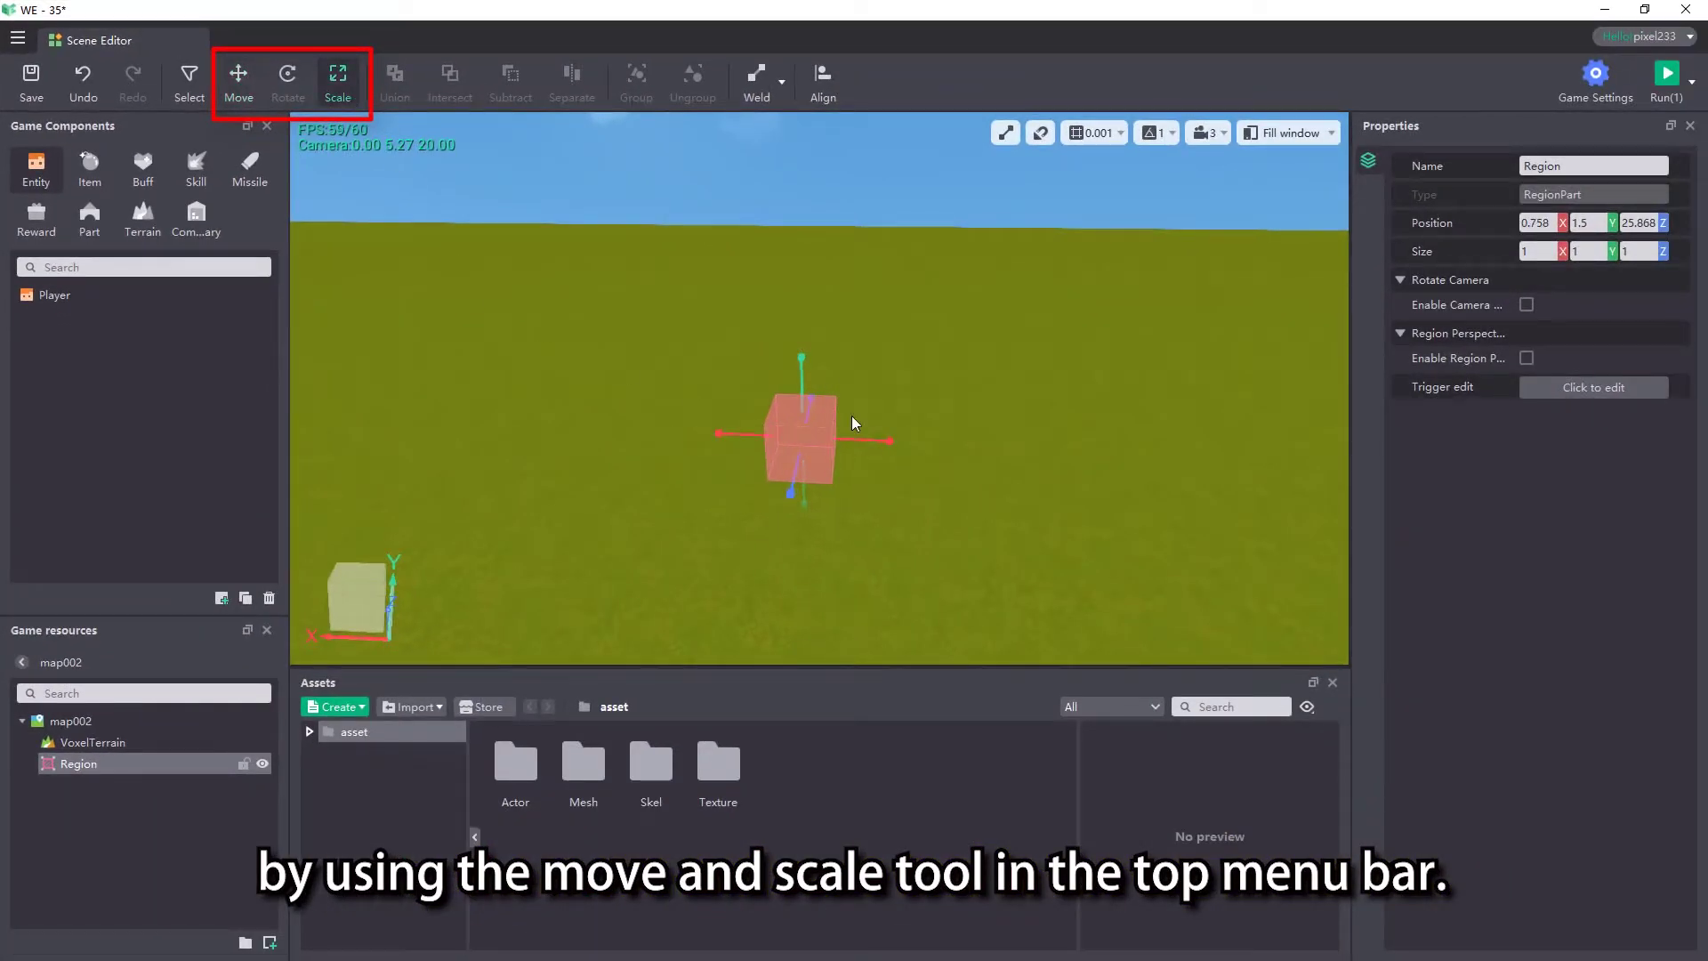
pyautogui.moveTo(714, 433); pyautogui.dragTo(654, 432)
pyautogui.moveTo(860, 439); pyautogui.dragTo(954, 444)
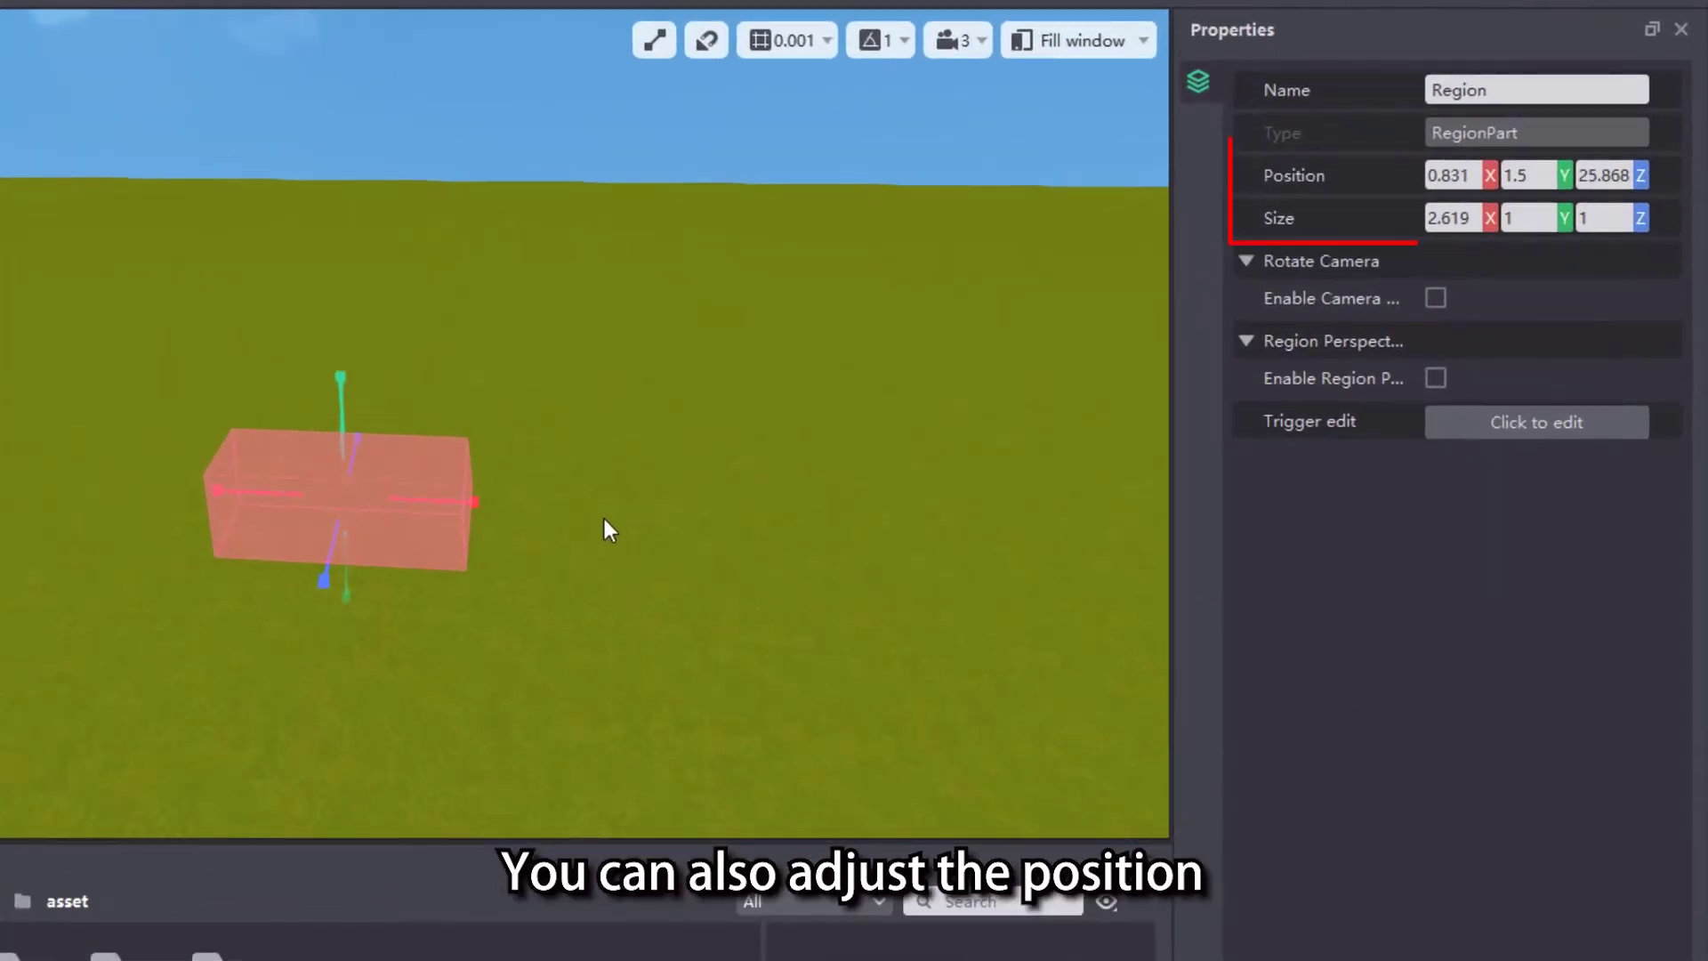
# Set the region's Z size to 3.
pyautogui.click(1601, 218)
pyautogui.write('3')
pyautogui.click(1552, 218)
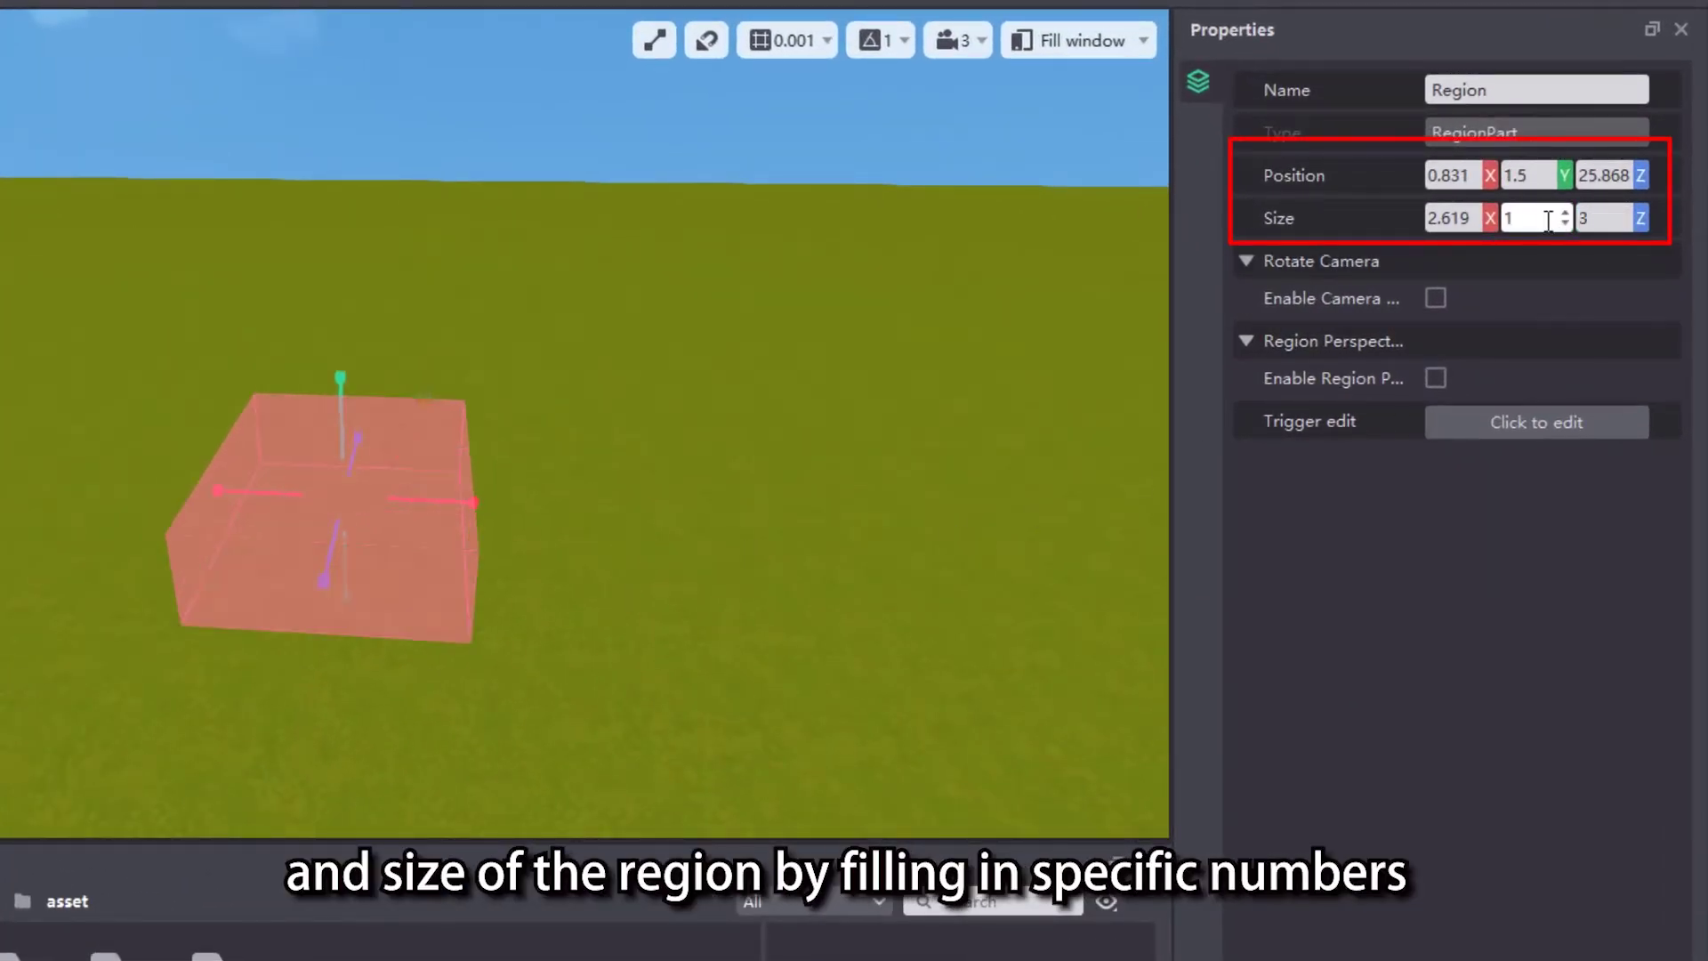
pyautogui.moveTo(1552, 218); pyautogui.dragTo(1493, 216)
pyautogui.press('Return')
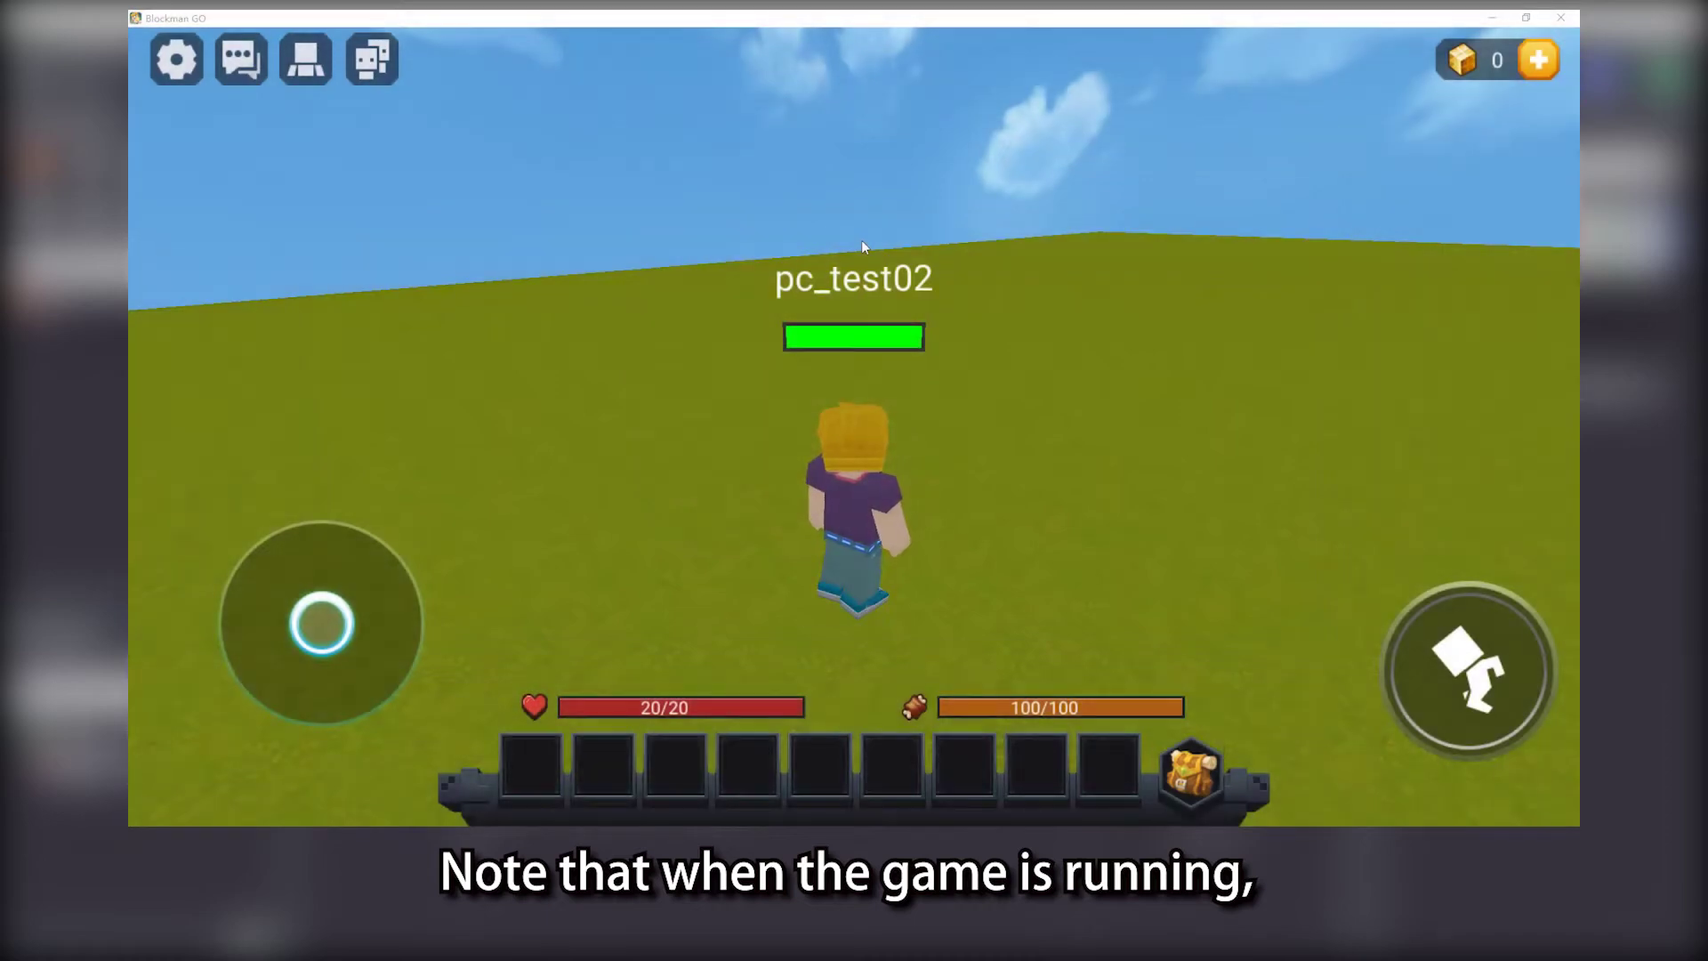
pyautogui.moveTo(861, 240); pyautogui.dragTo(762, 152)
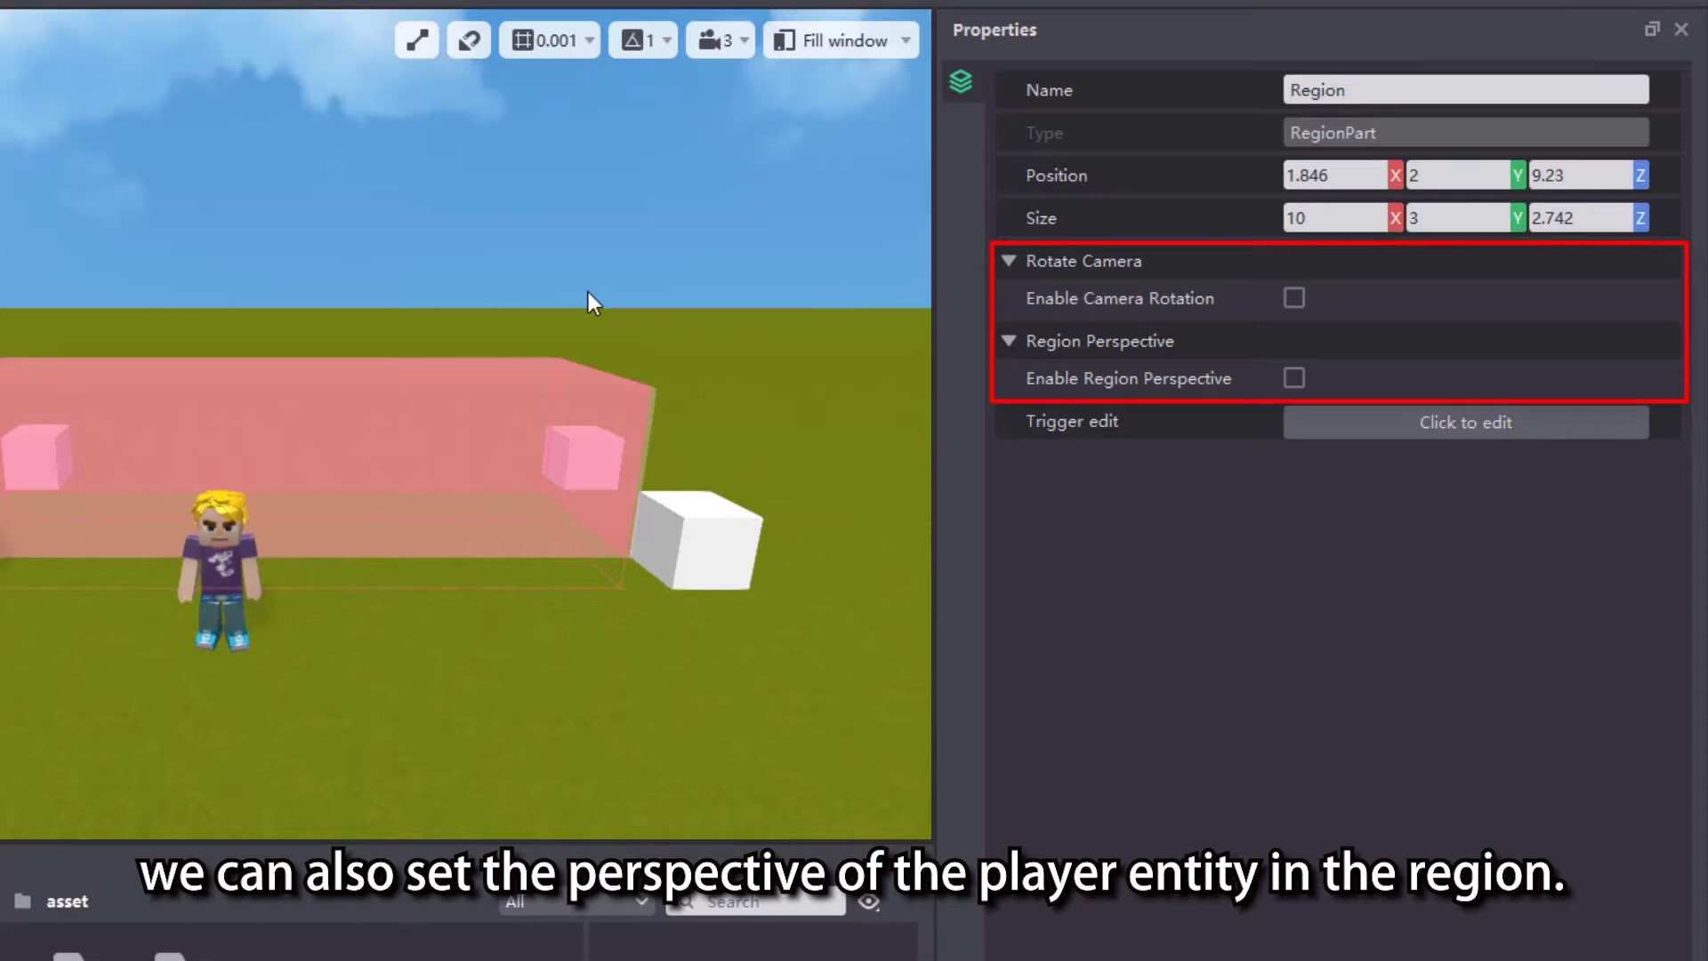
# Enable camera rotation for the region with Rotation Time 20, Pitch Angle 90 and Horizontal Angle 360.
pyautogui.click(1293, 299)
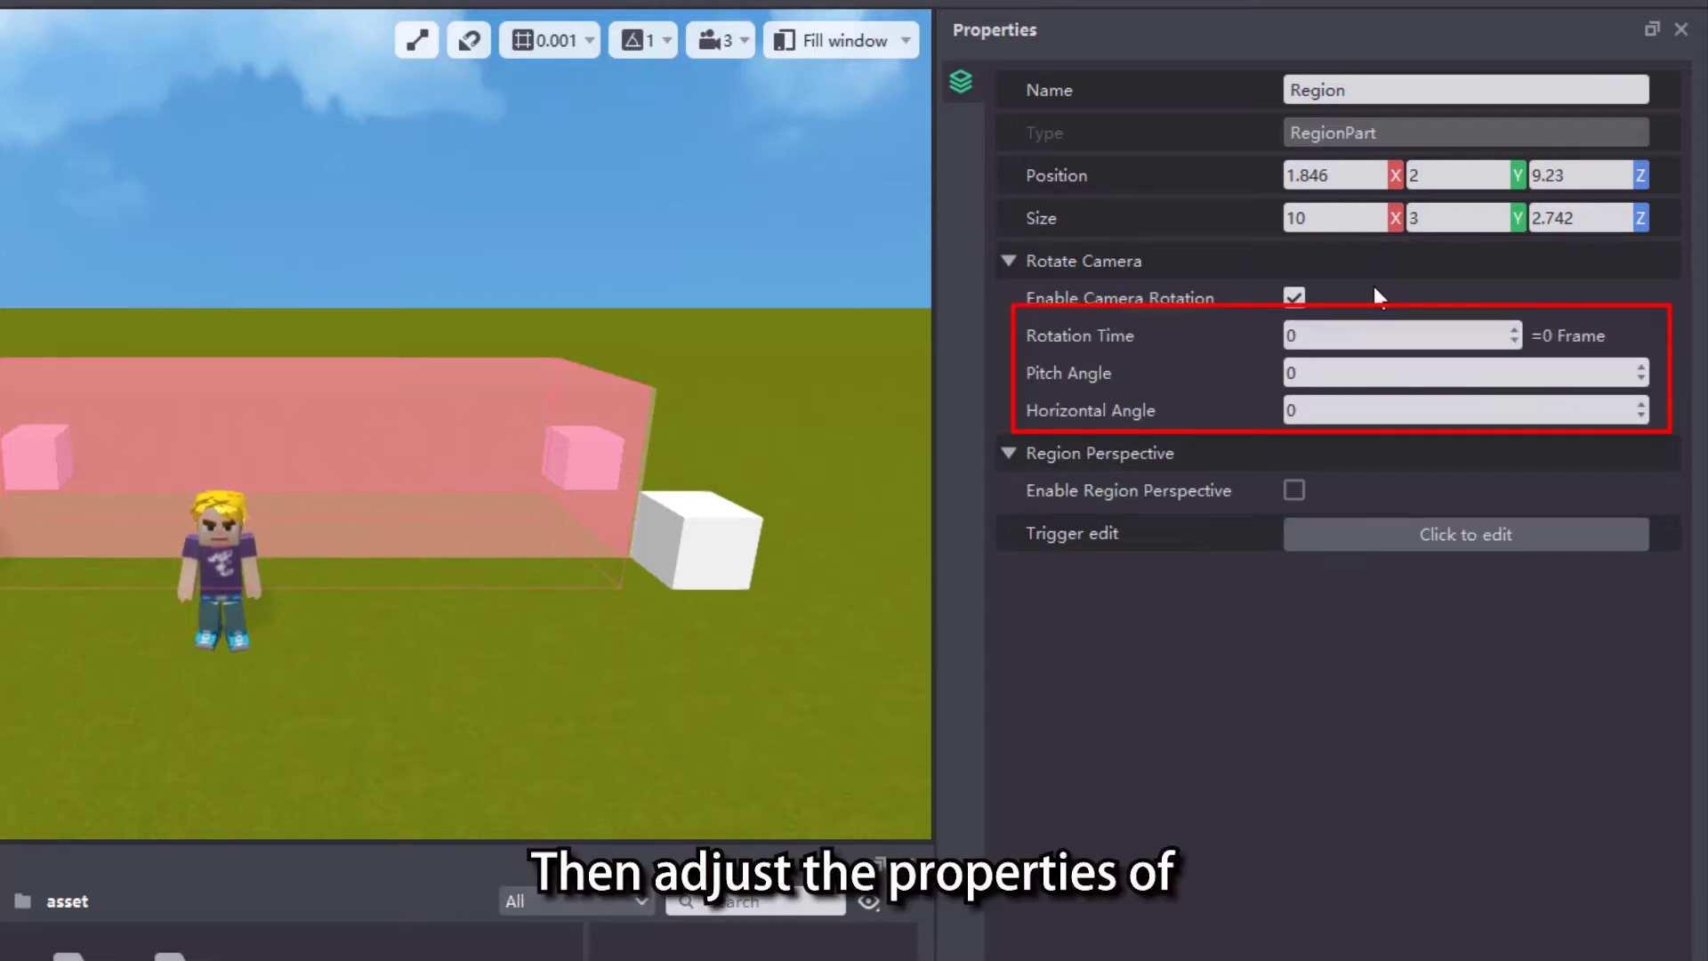
pyautogui.click(1325, 334)
pyautogui.press('BackSpace')
pyautogui.write('20')
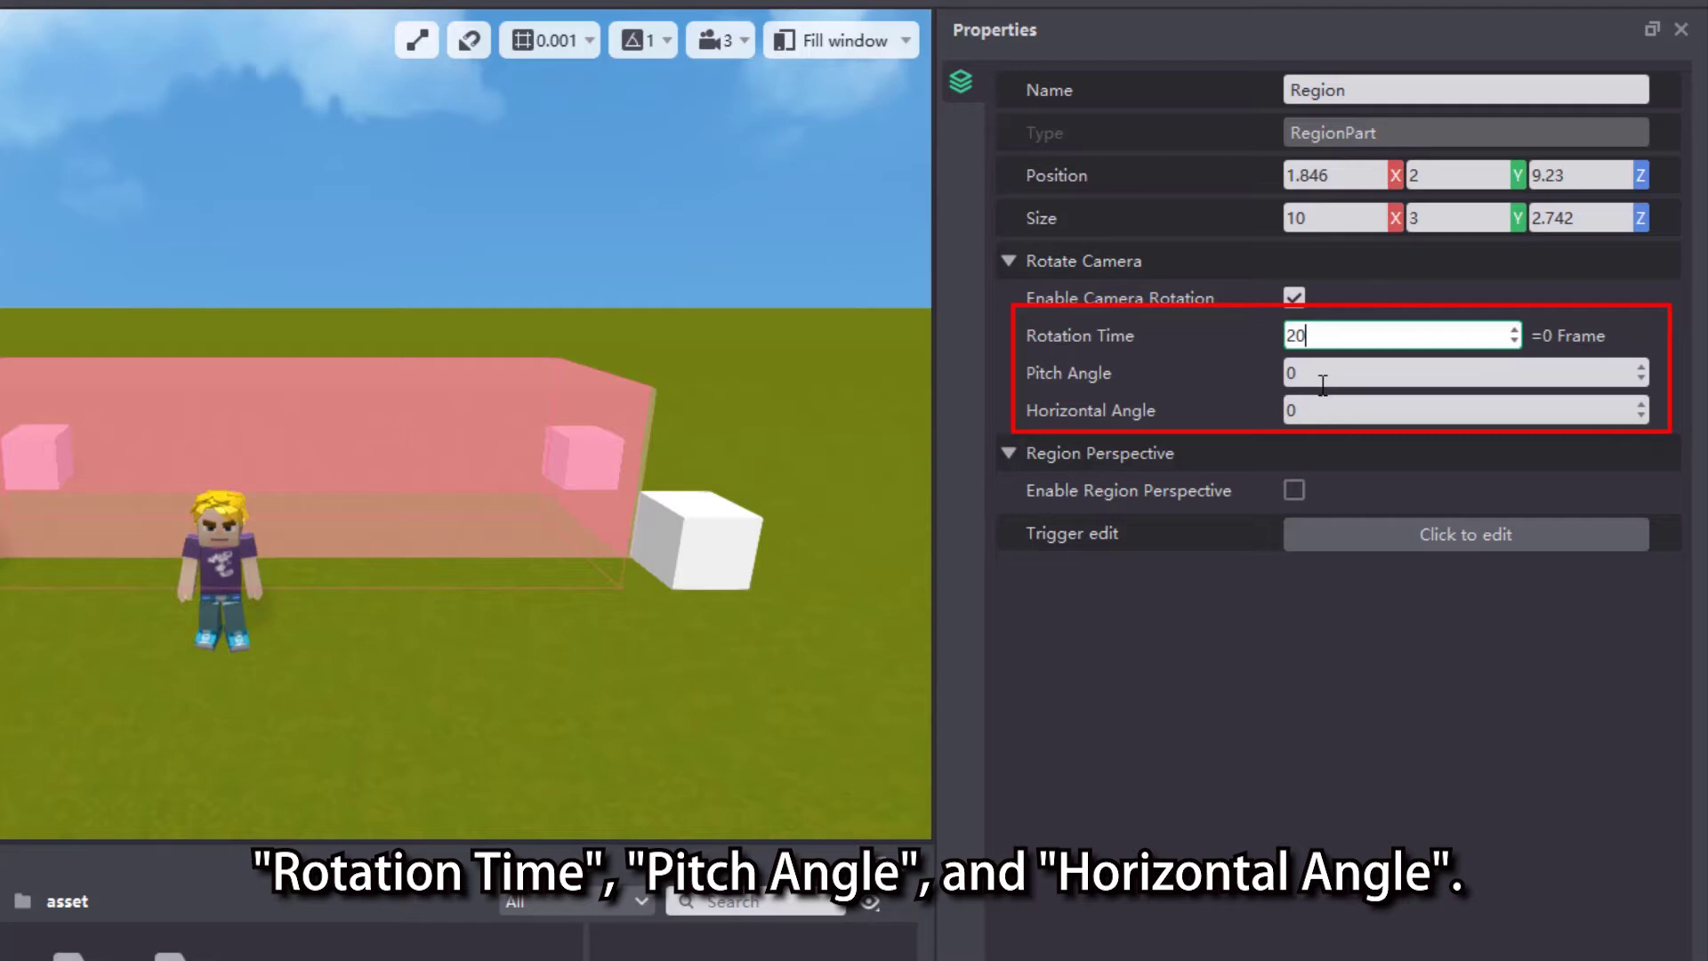
pyautogui.click(1315, 372)
pyautogui.press('BackSpace')
pyautogui.write('90')
pyautogui.click(1313, 407)
pyautogui.press('BackSpace')
pyautogui.write('36')
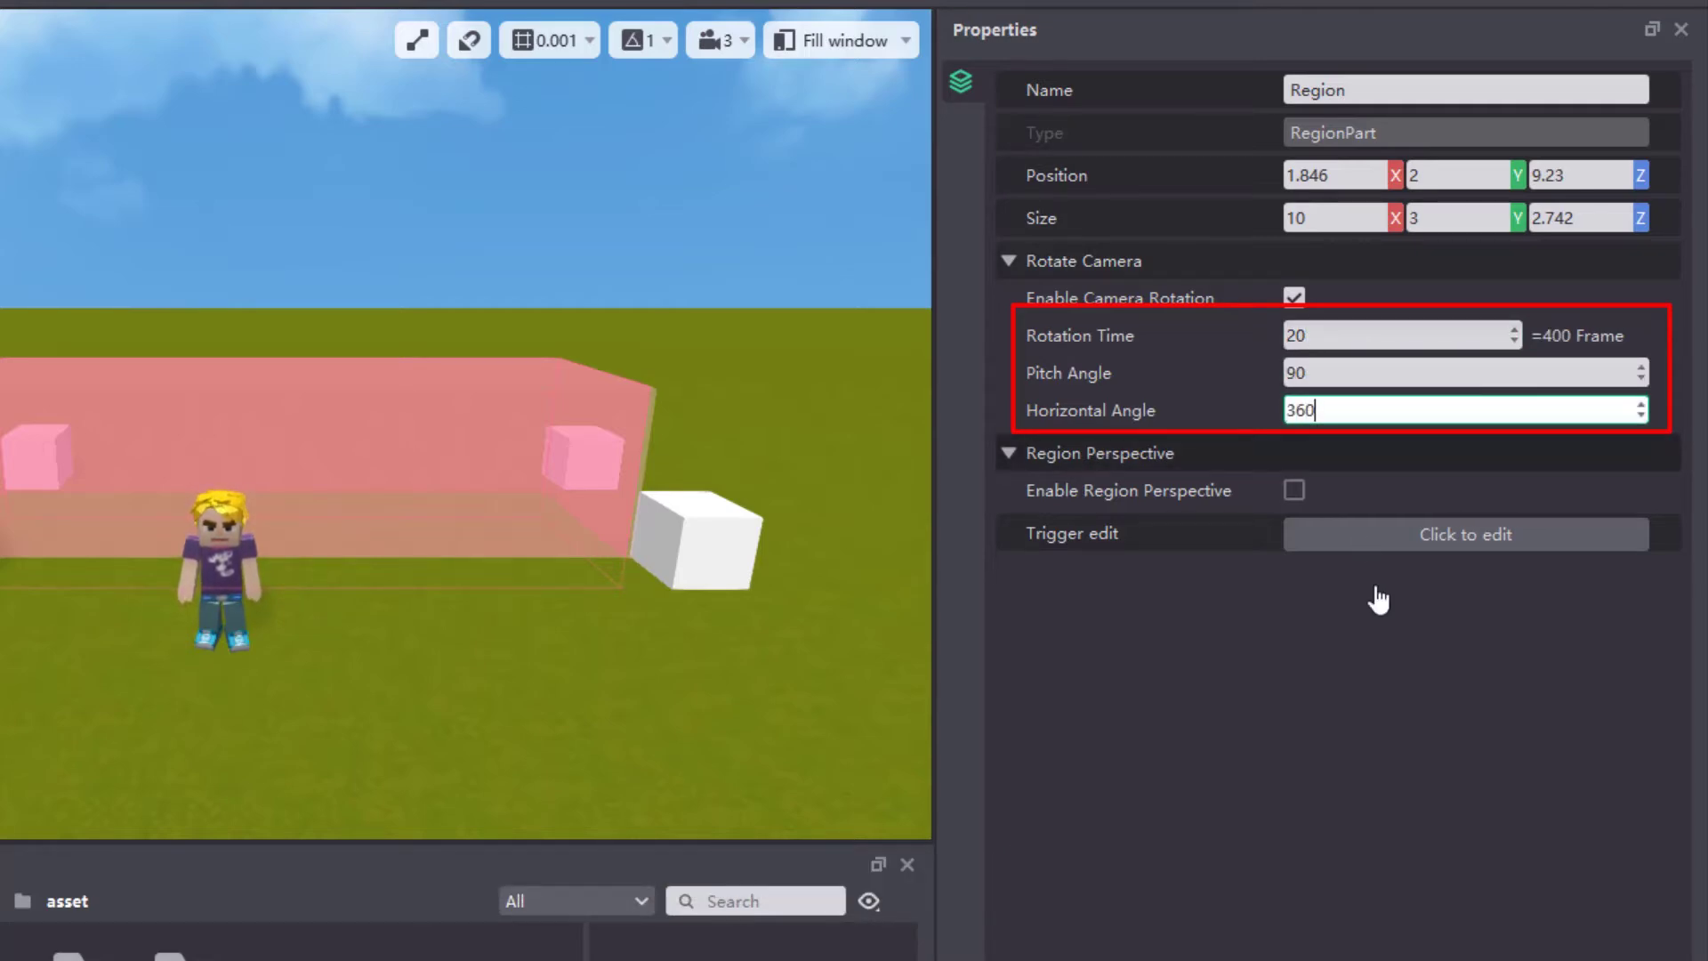
pyautogui.click(1389, 622)
# Run the game with the changes saved and walk the player towards the region to check the camera rotation.
pyautogui.click(1659, 85)
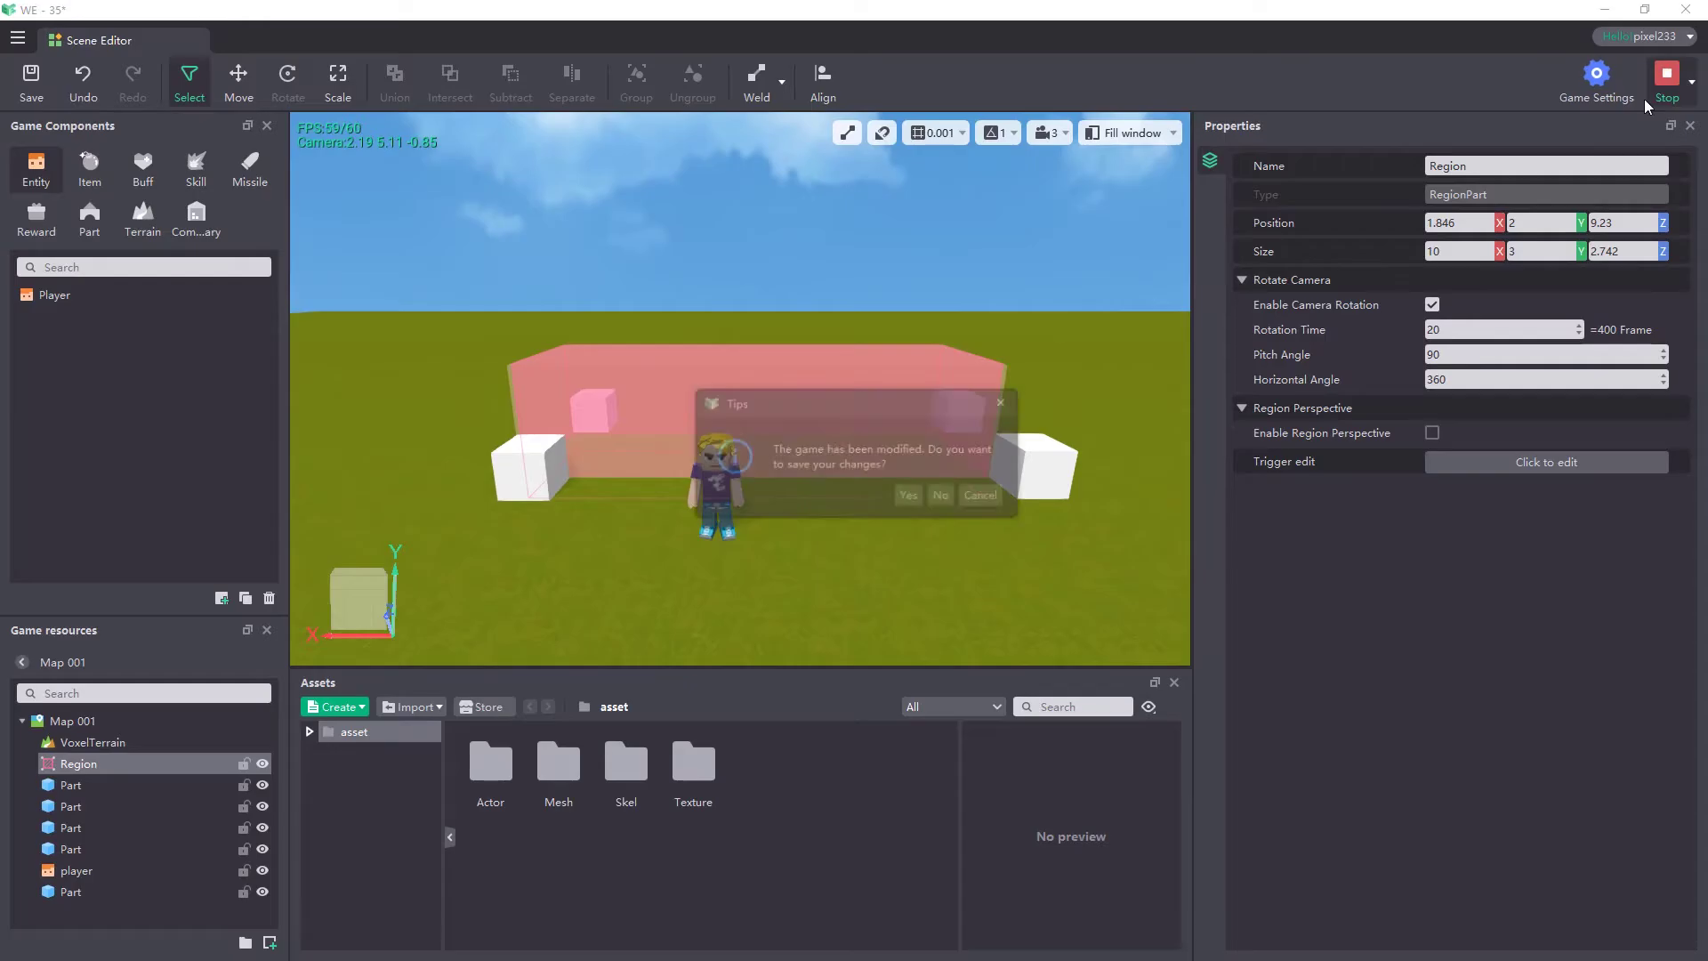
pyautogui.click(907, 495)
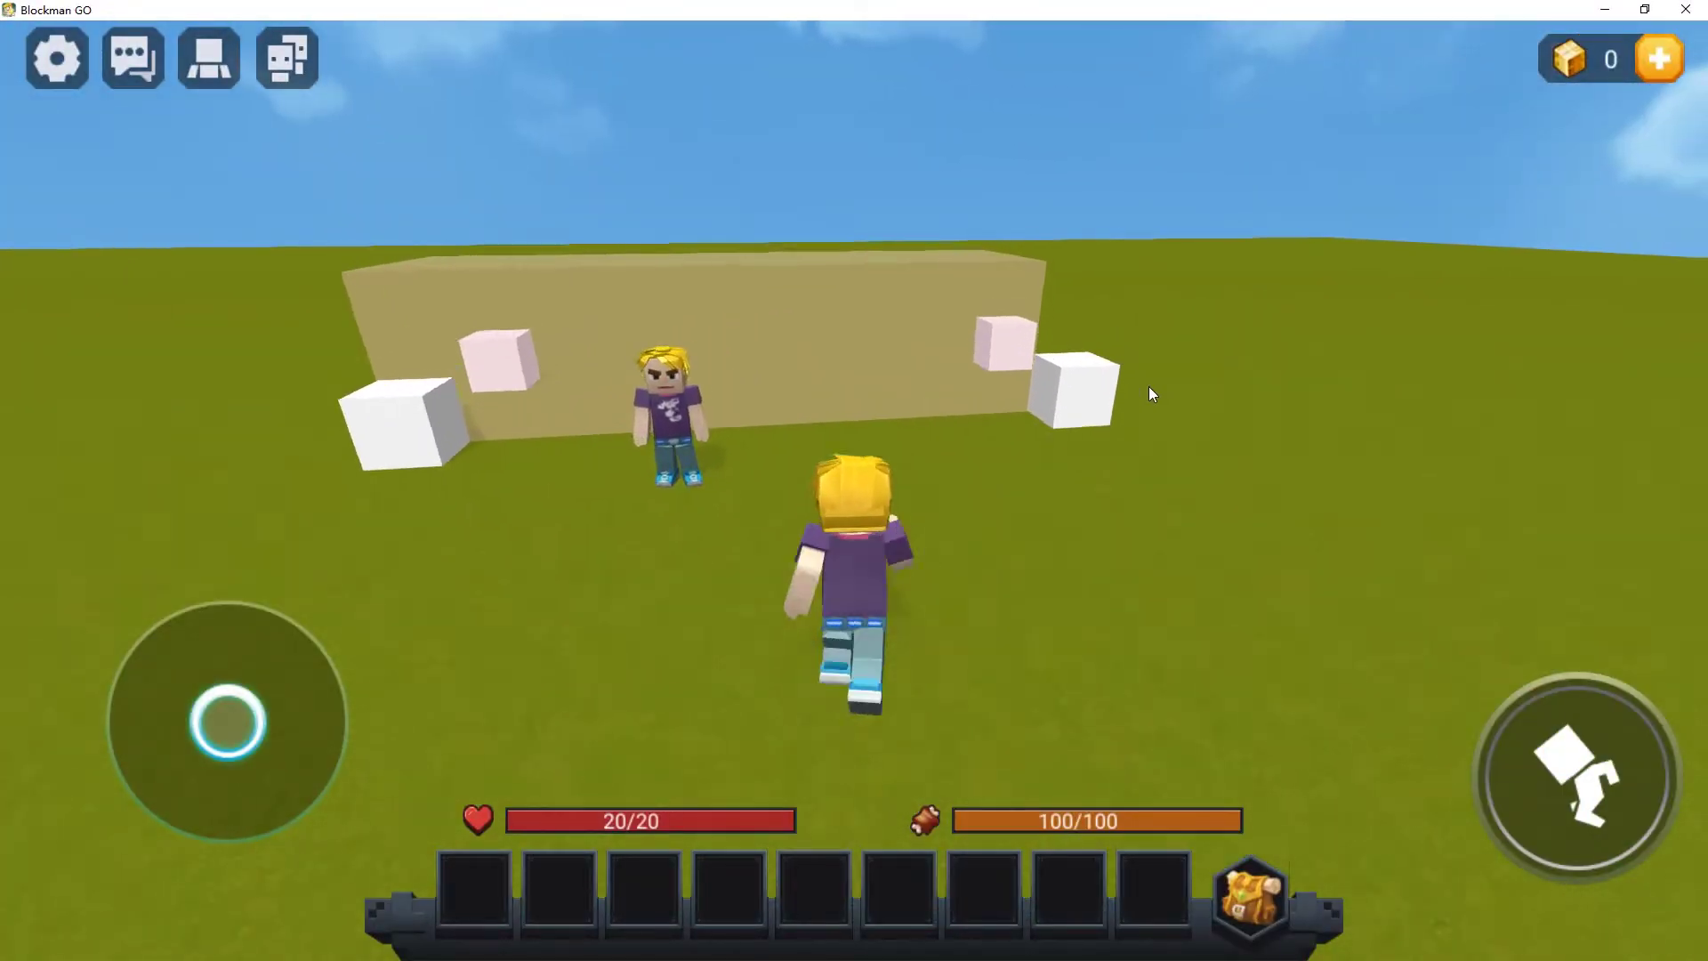
pyautogui.press('s')
pyautogui.moveTo(1150, 386); pyautogui.dragTo(1023, 328)
pyautogui.press('w')
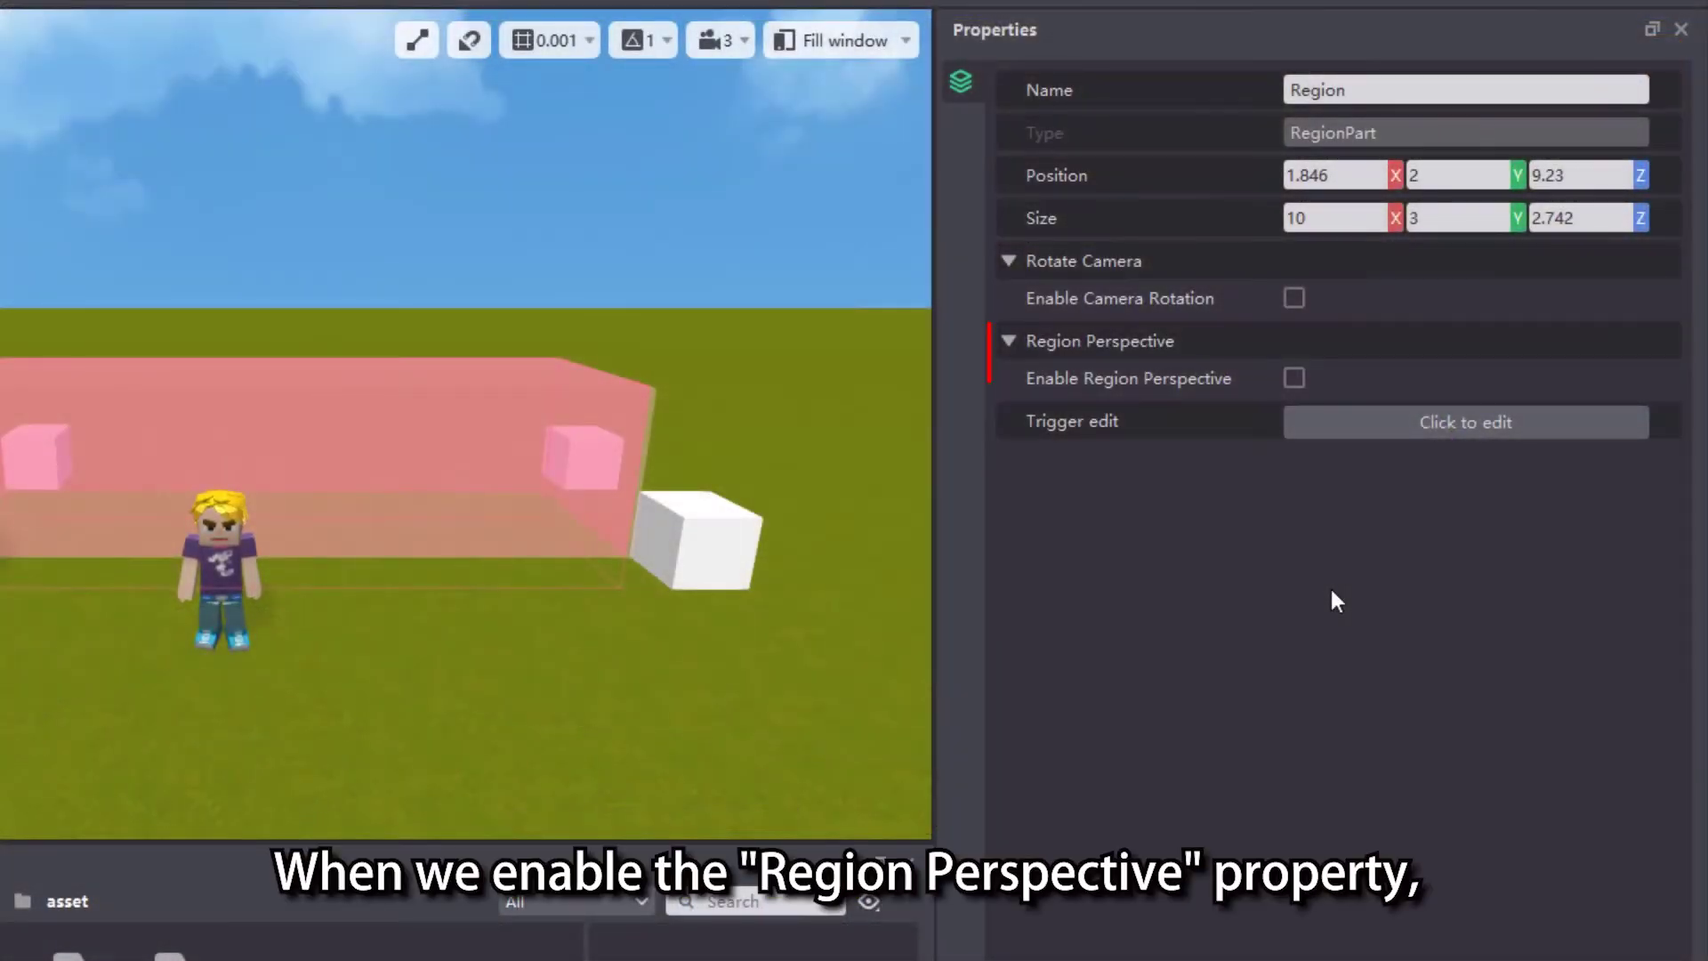
# Enable the Region Perspective property of the region.
pyautogui.click(1295, 378)
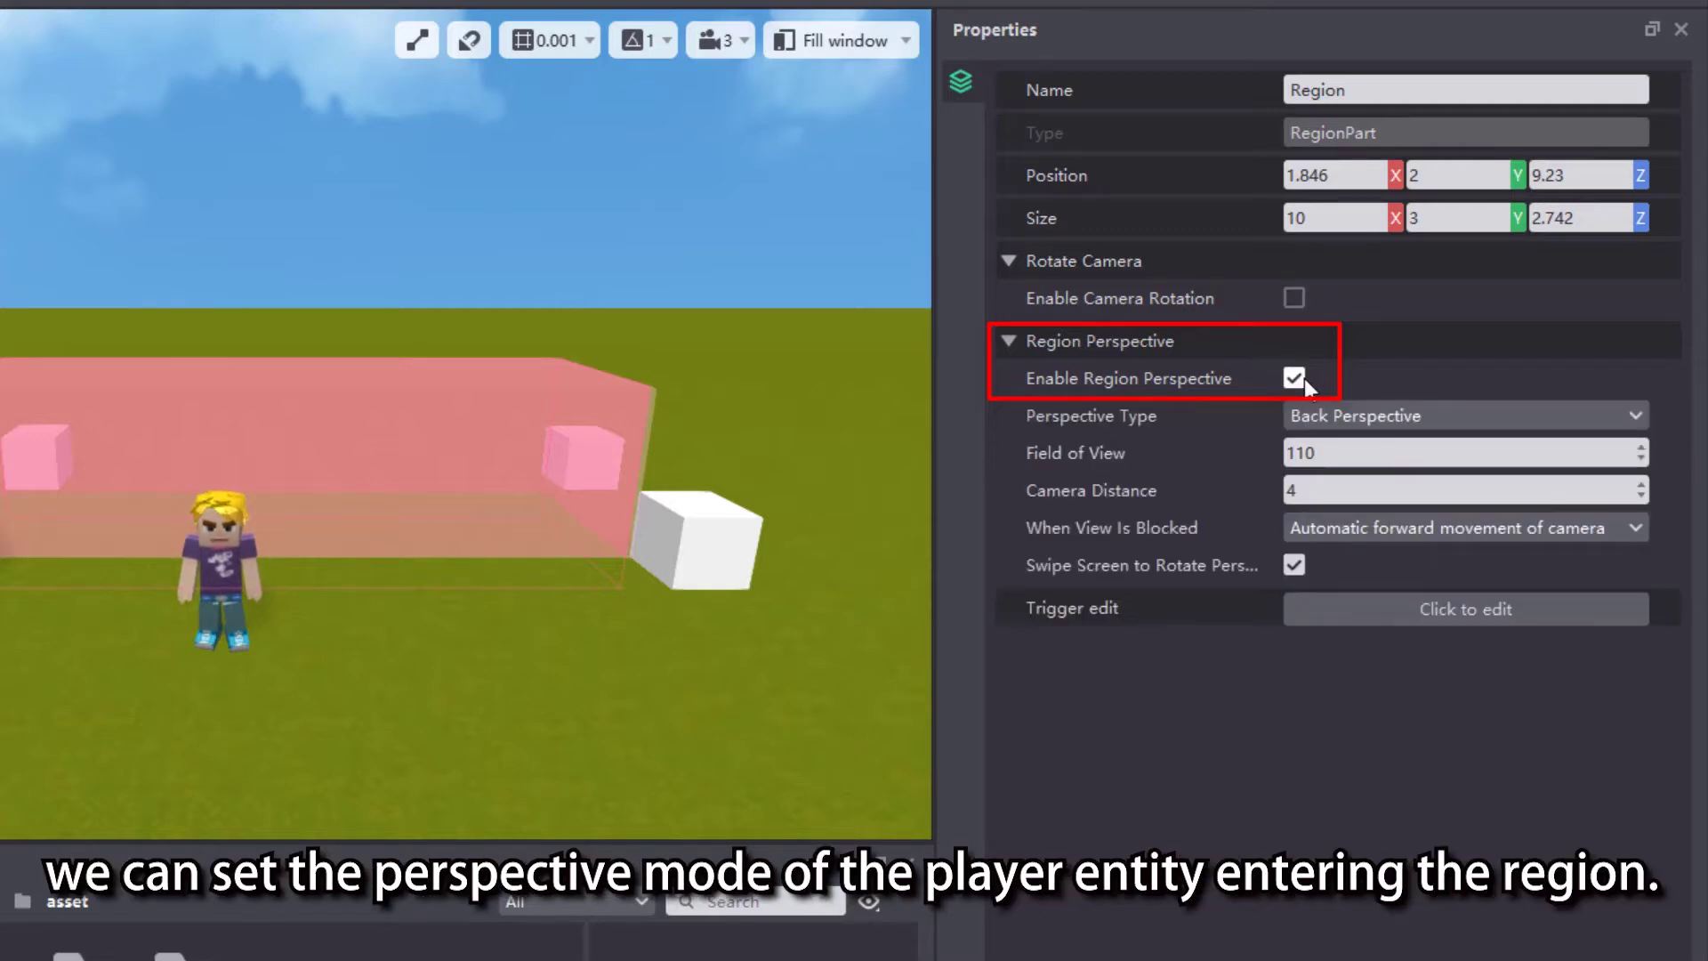
# Try the First-person, Fixed, Following and Front Perspective types in turn for the region.
pyautogui.click(1615, 415)
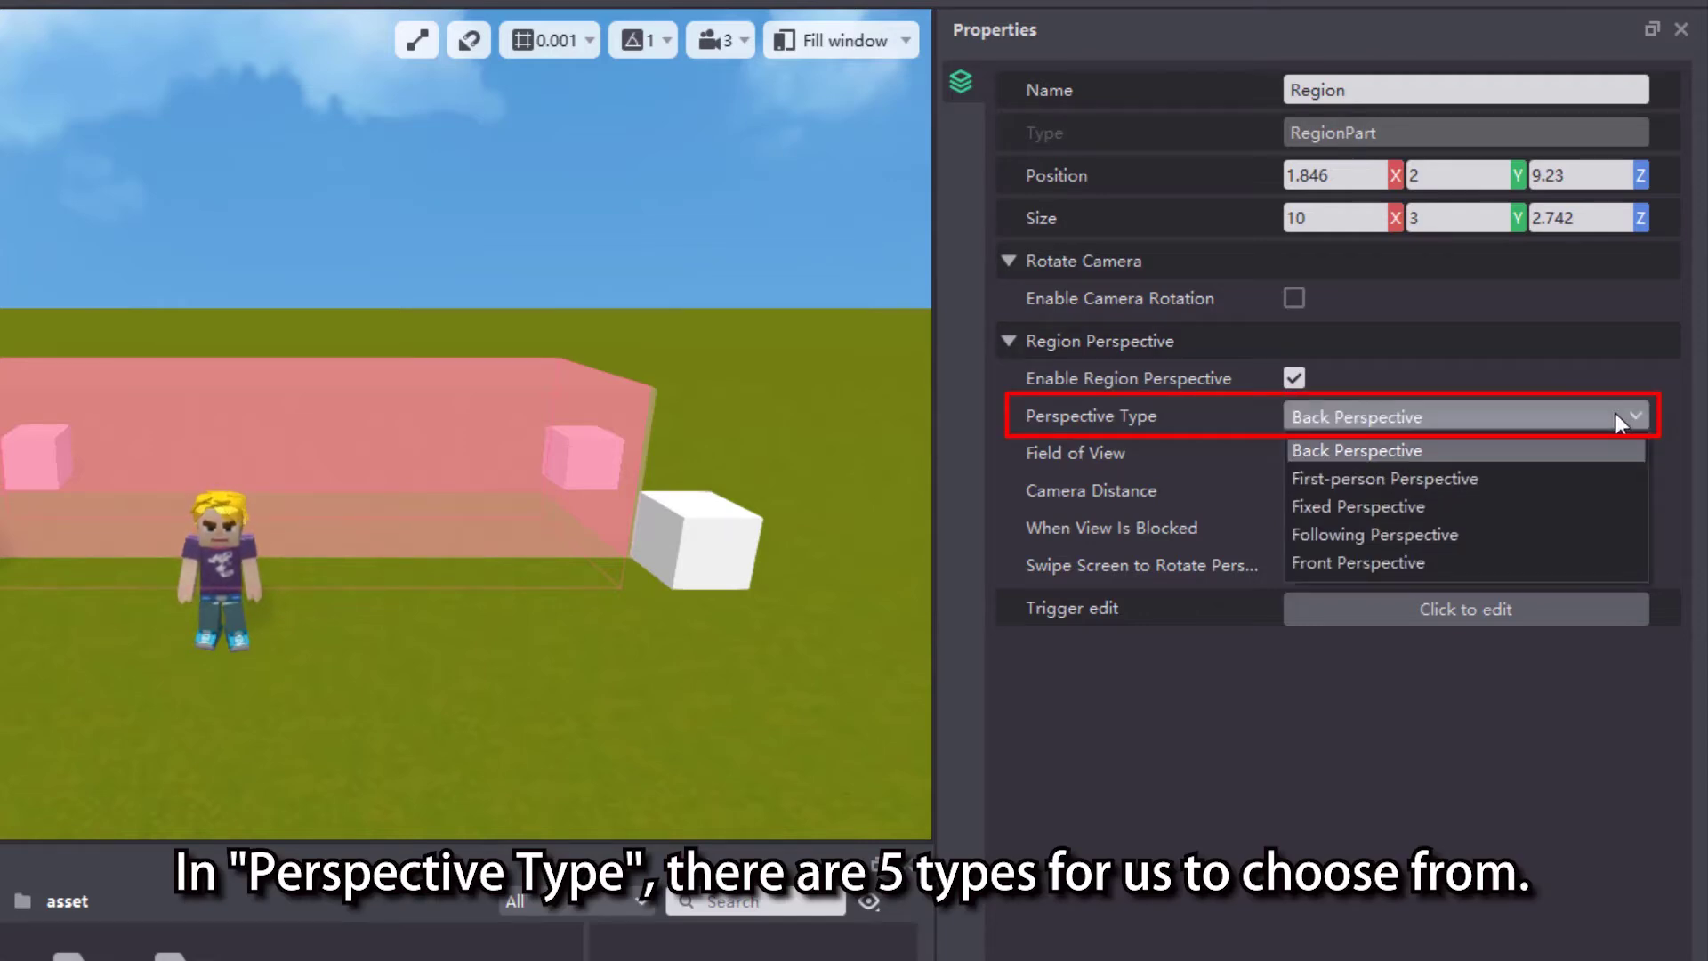
pyautogui.click(1554, 478)
pyautogui.click(1544, 415)
pyautogui.click(1524, 506)
pyautogui.click(1528, 418)
pyautogui.click(1510, 533)
pyautogui.click(1519, 416)
pyautogui.click(1499, 560)
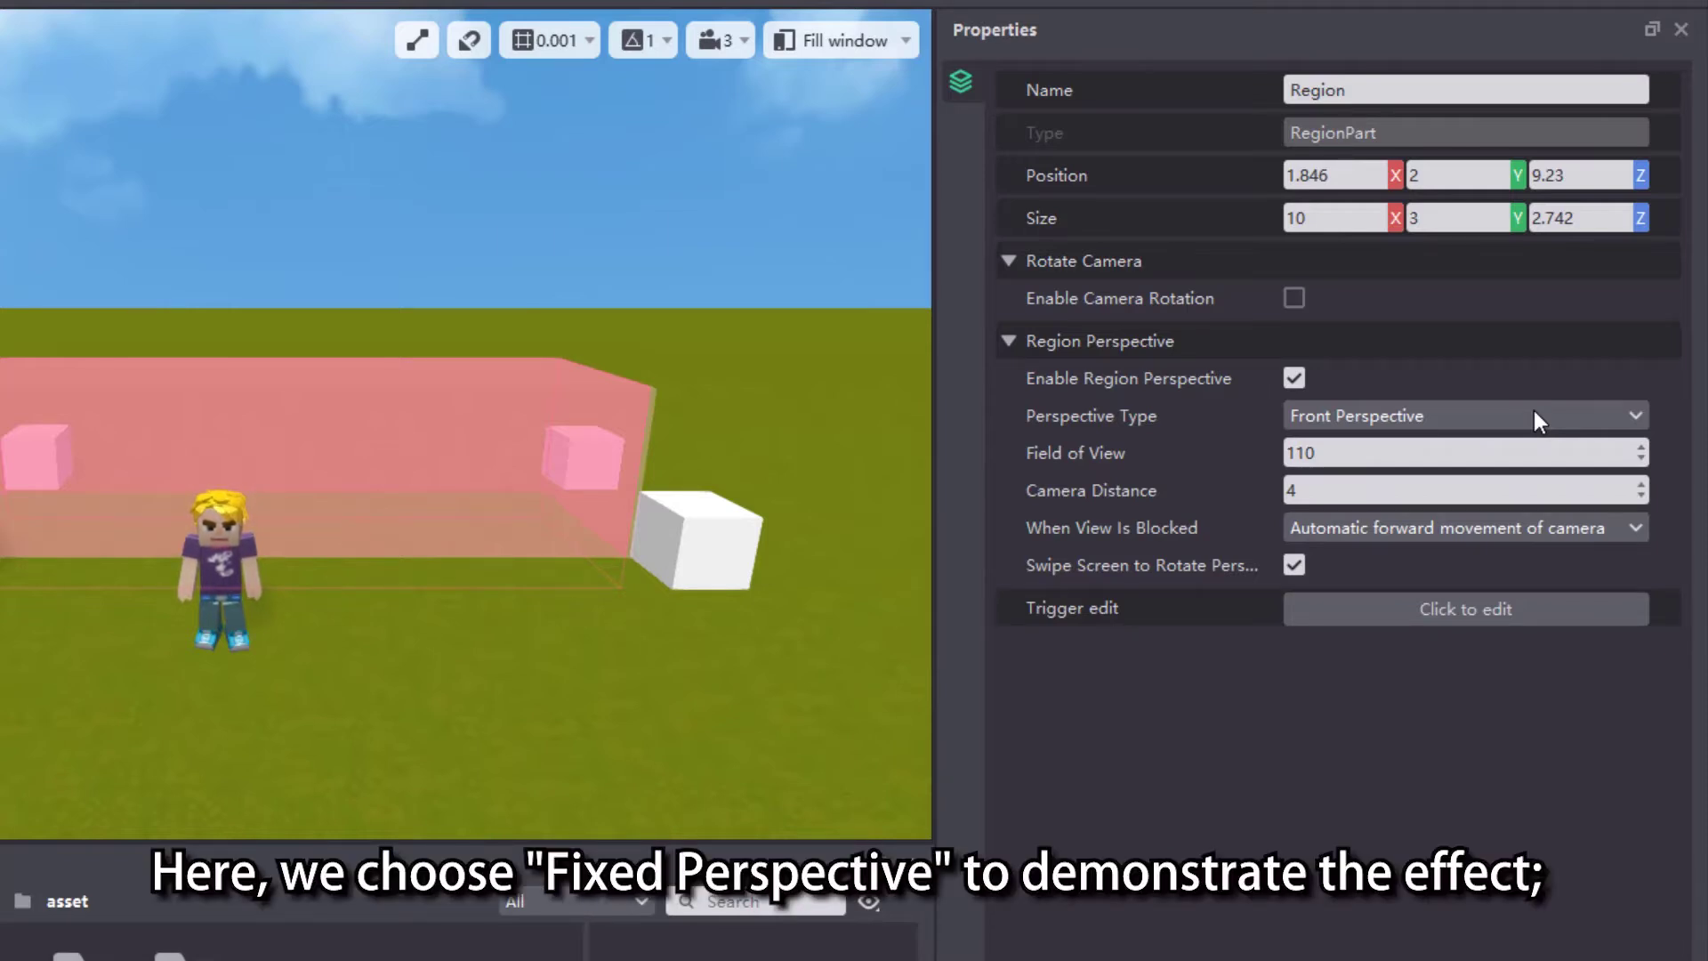
# Set the region's perspective type to Fixed Perspective and its video camera's Y coordinate to 5 in Map 001.
pyautogui.click(1536, 414)
pyautogui.click(1505, 501)
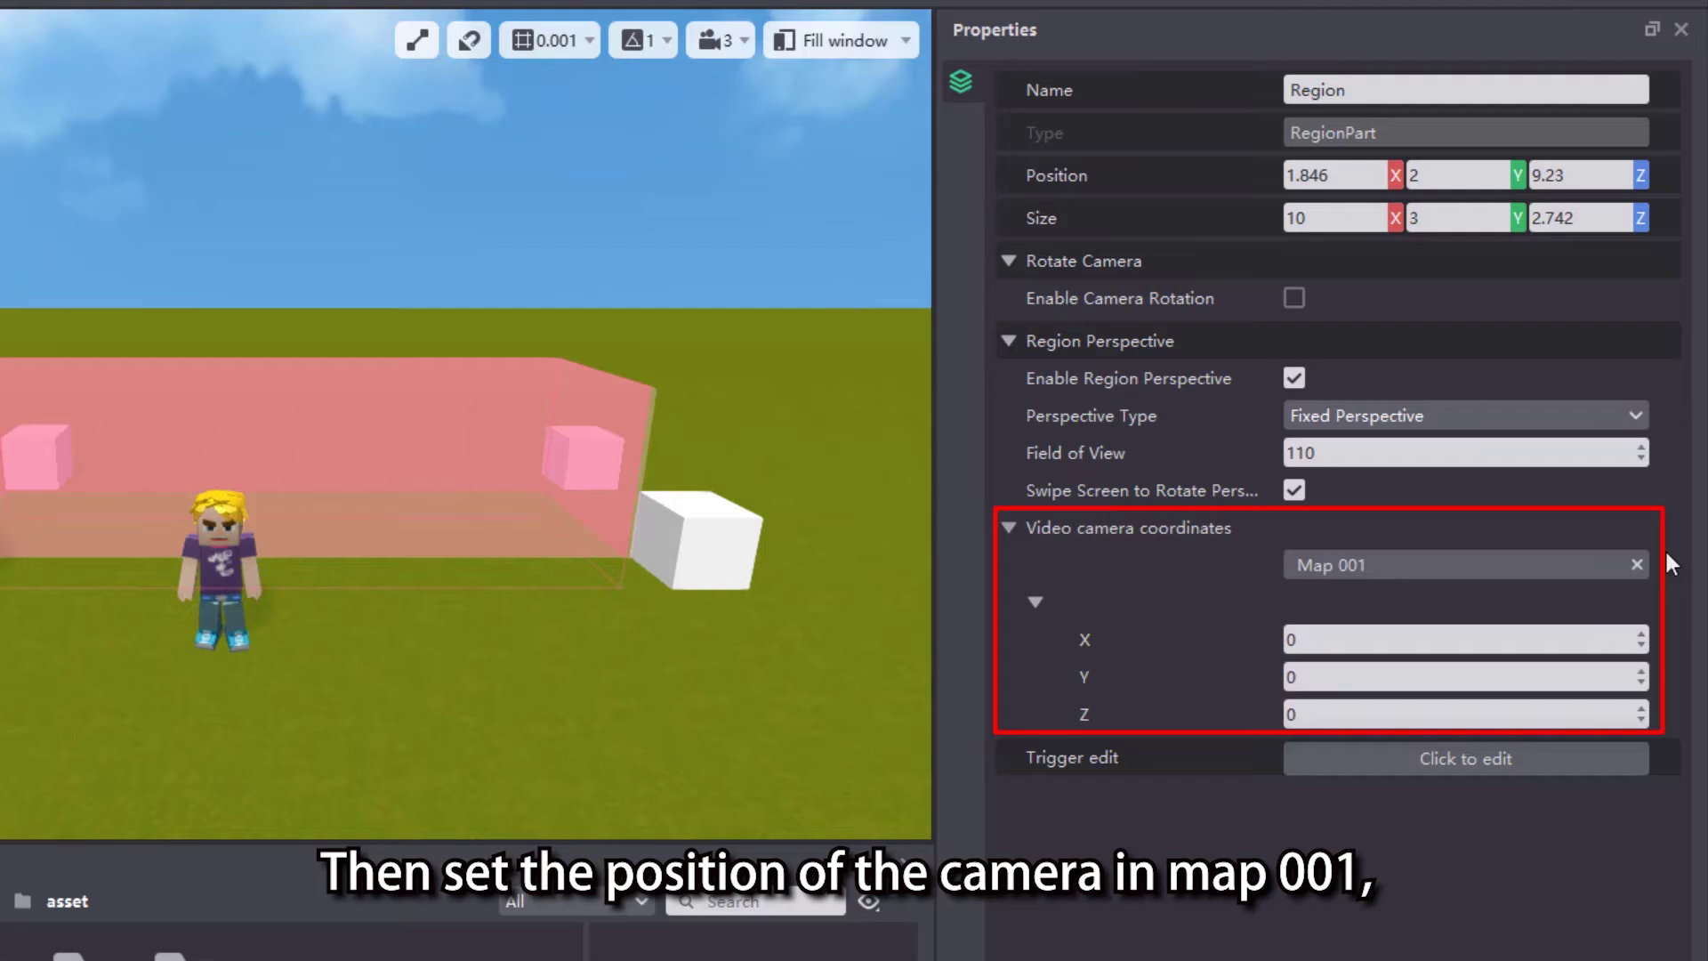
pyautogui.click(1373, 678)
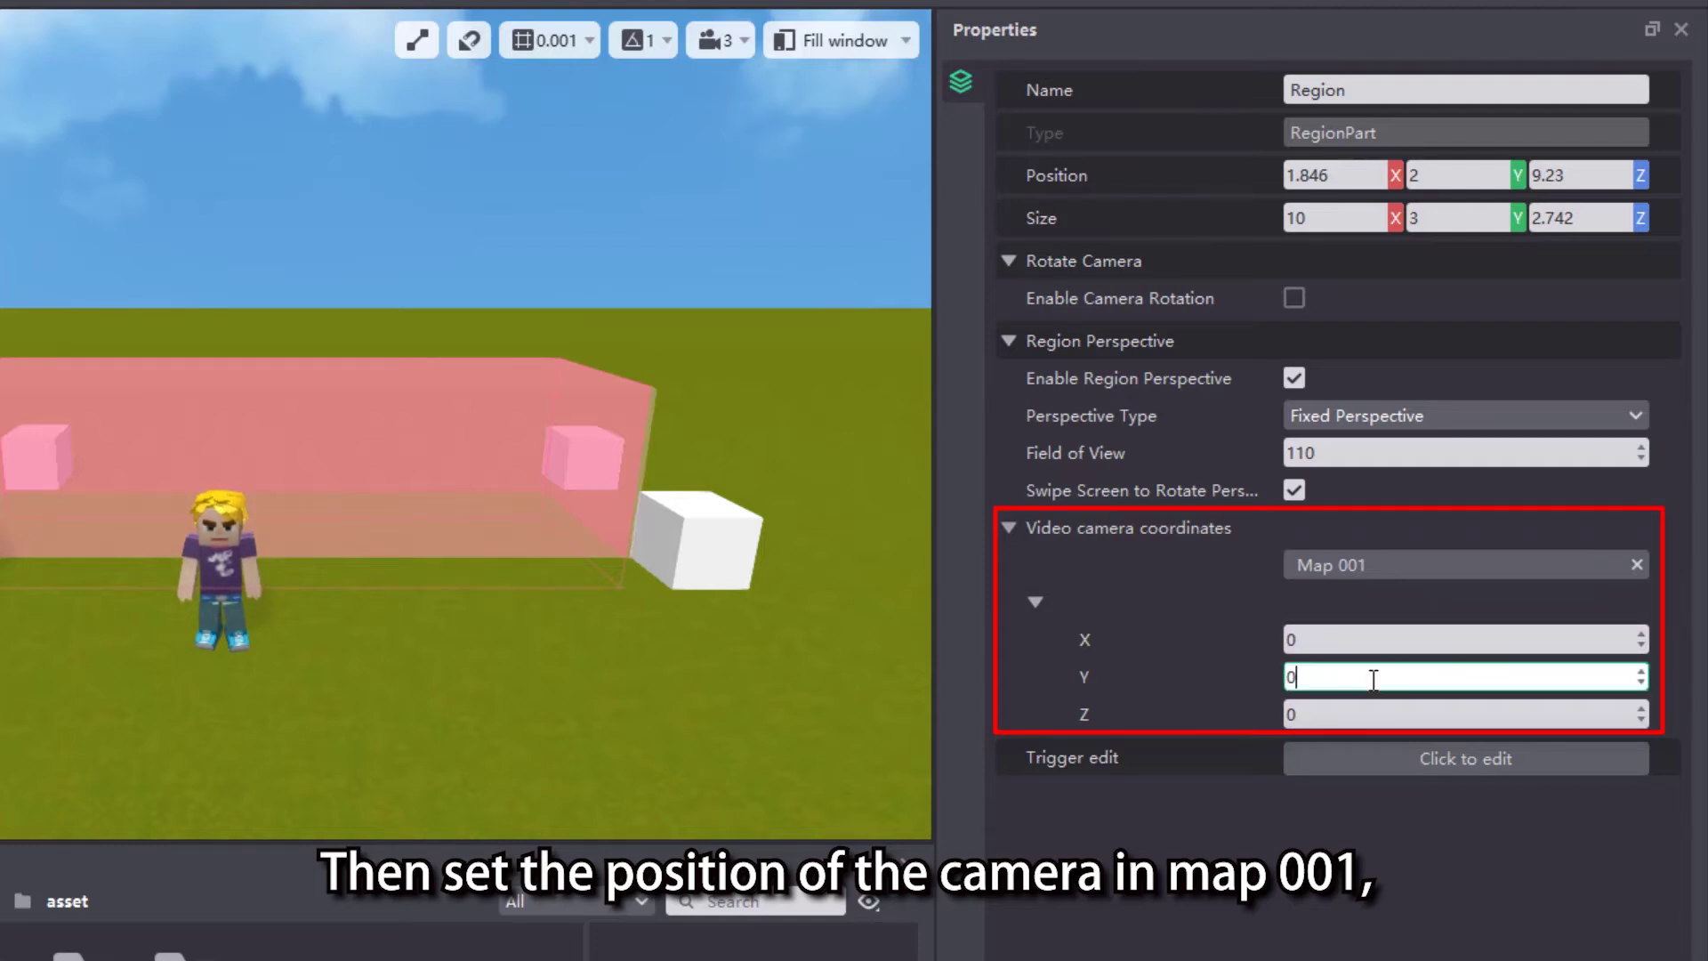
pyautogui.write('5')
pyautogui.press('Return')
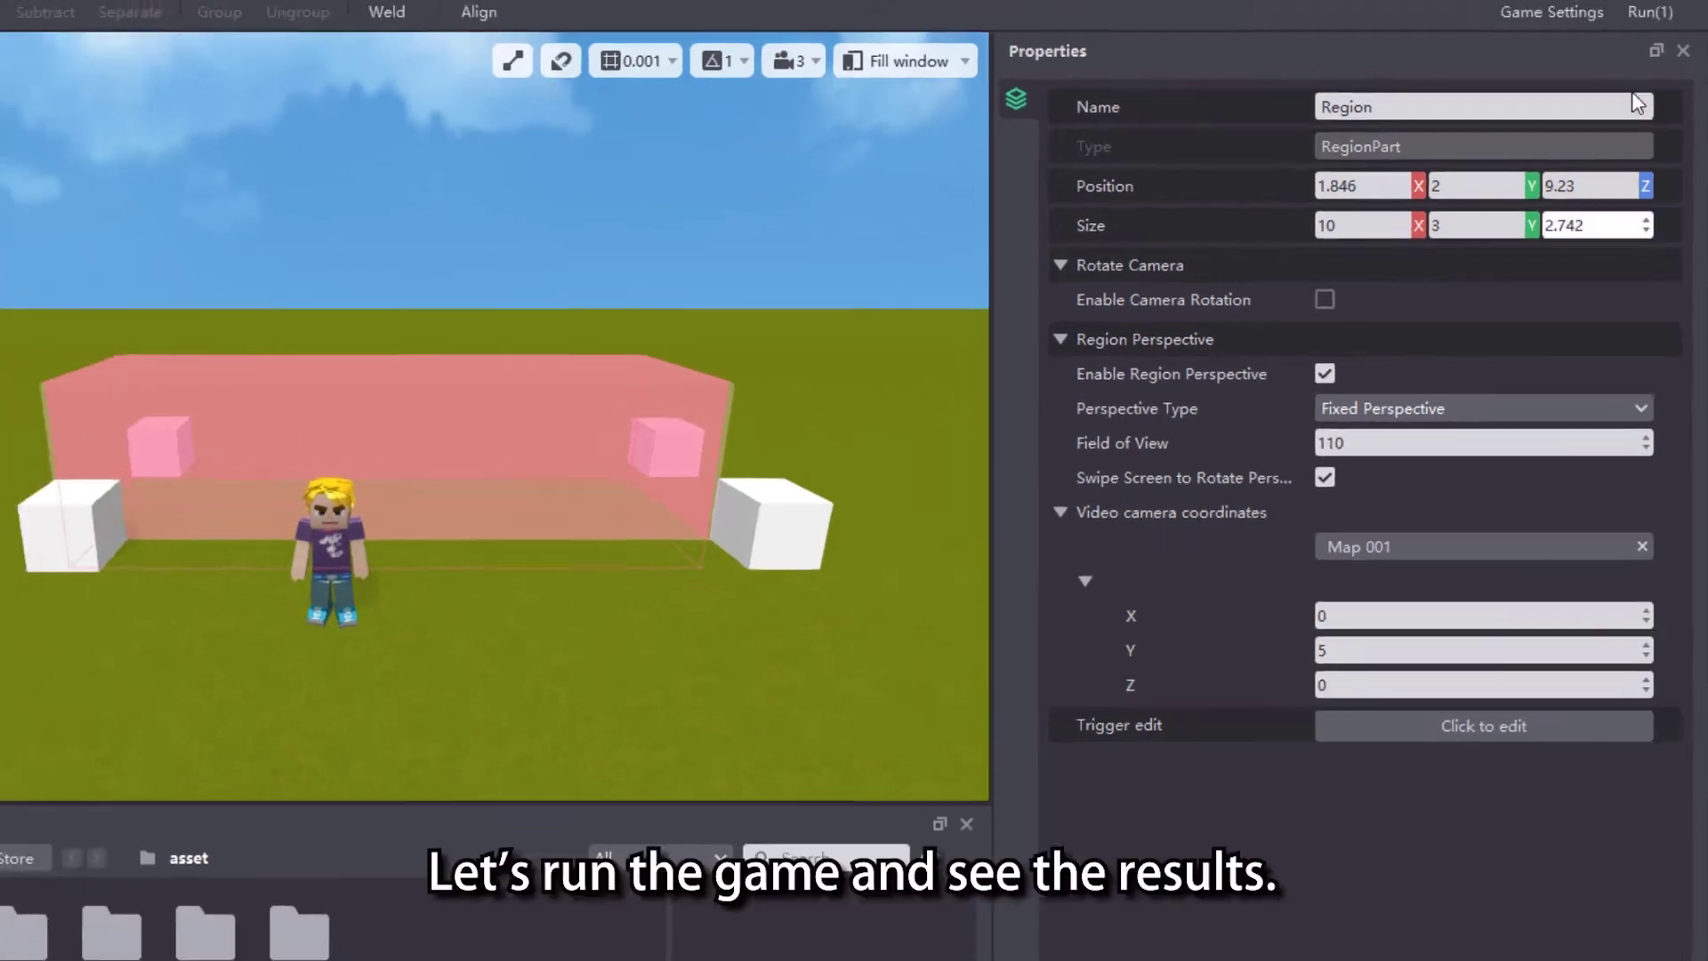
# Run the game with the changes saved and move the player in the region to examine the fixed perspective.
pyautogui.click(1666, 82)
pyautogui.click(909, 496)
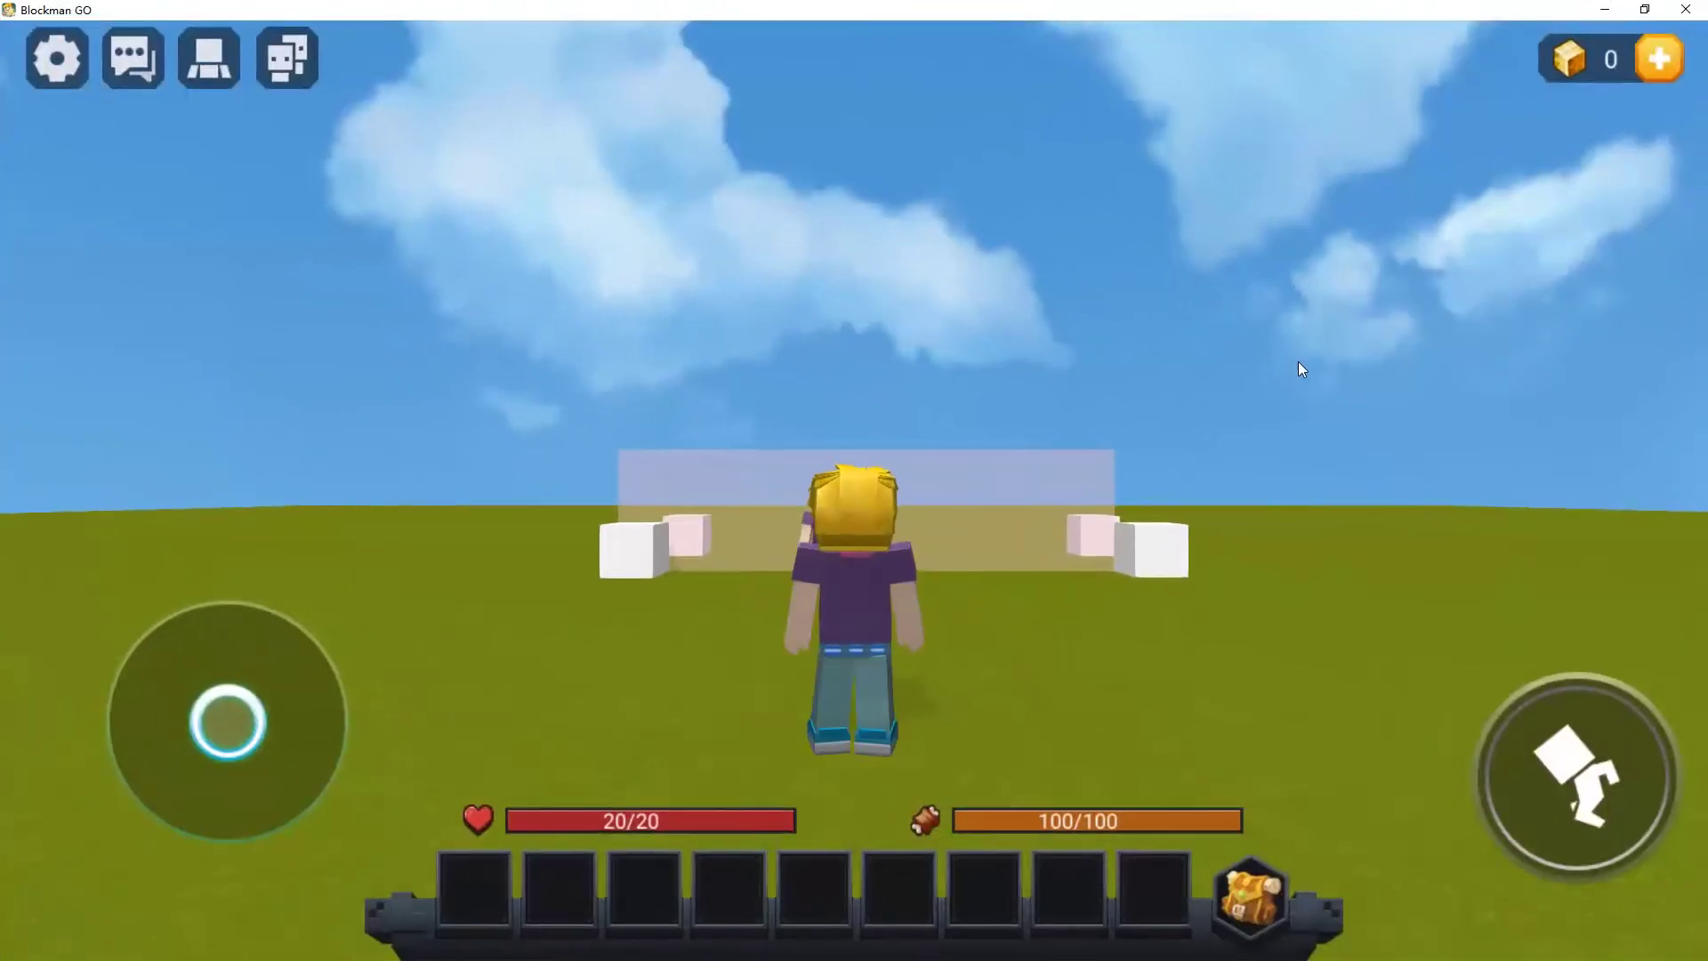
pyautogui.moveTo(1298, 362); pyautogui.dragTo(1323, 440)
pyautogui.press('w')
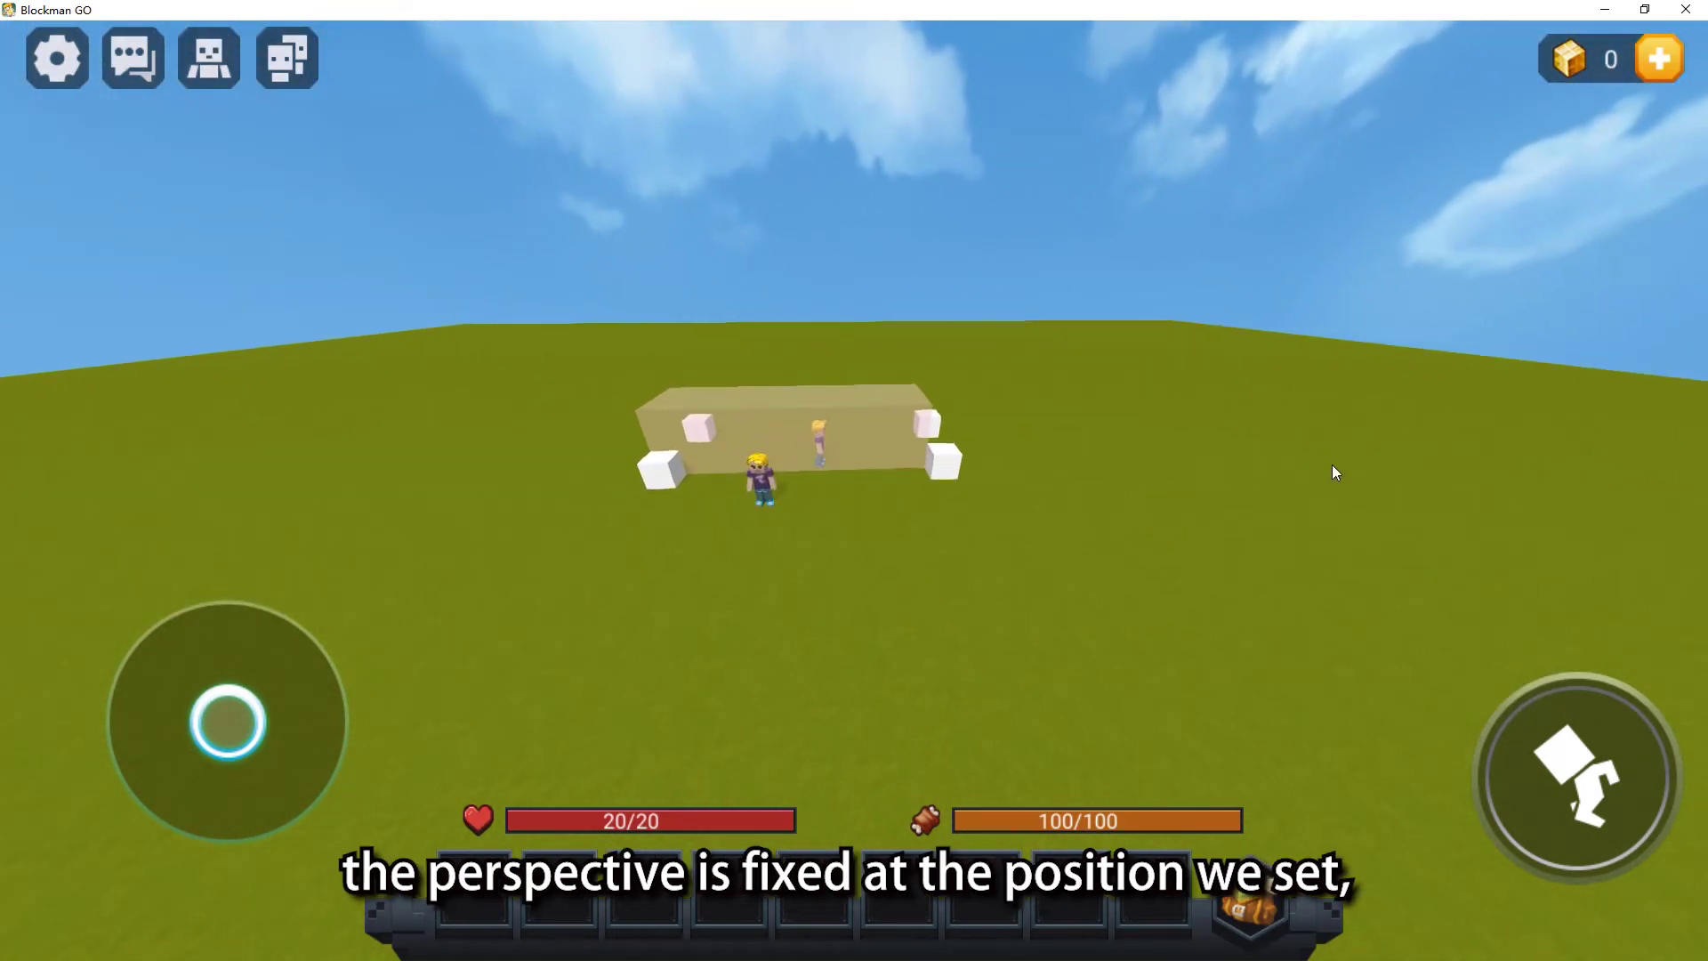
pyautogui.press('a')
pyautogui.press('d')
pyautogui.press('a')
pyautogui.moveTo(1331, 465); pyautogui.dragTo(1288, 450)
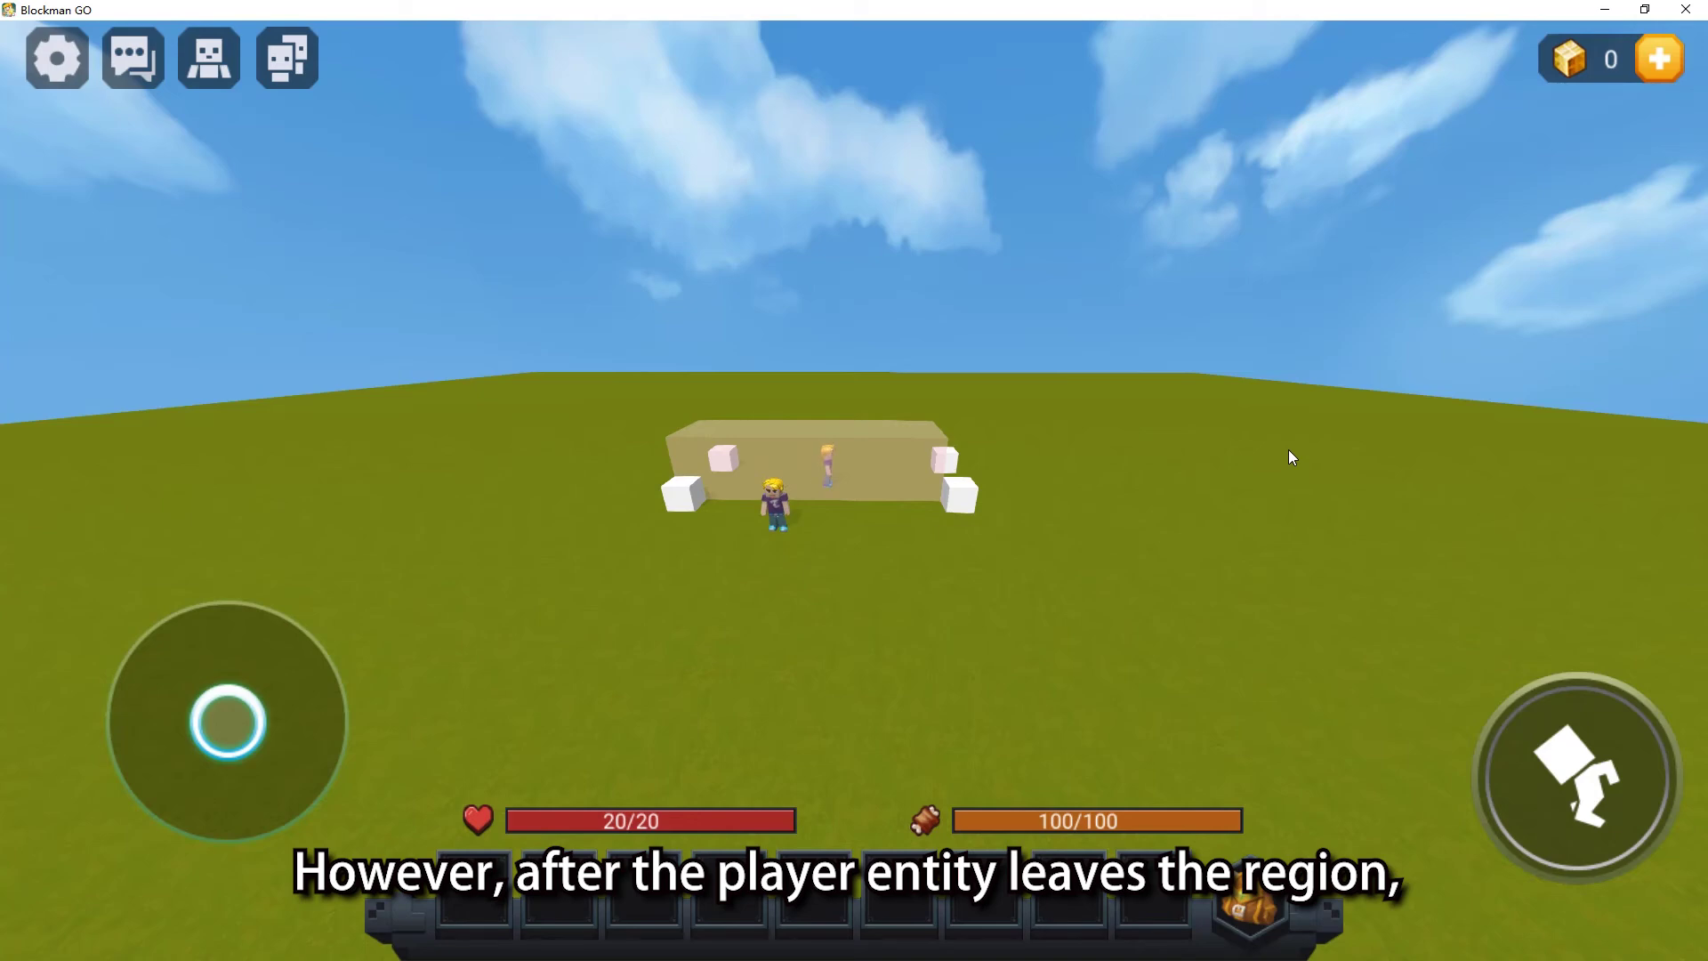
pyautogui.moveTo(1287, 457); pyautogui.dragTo(1238, 459)
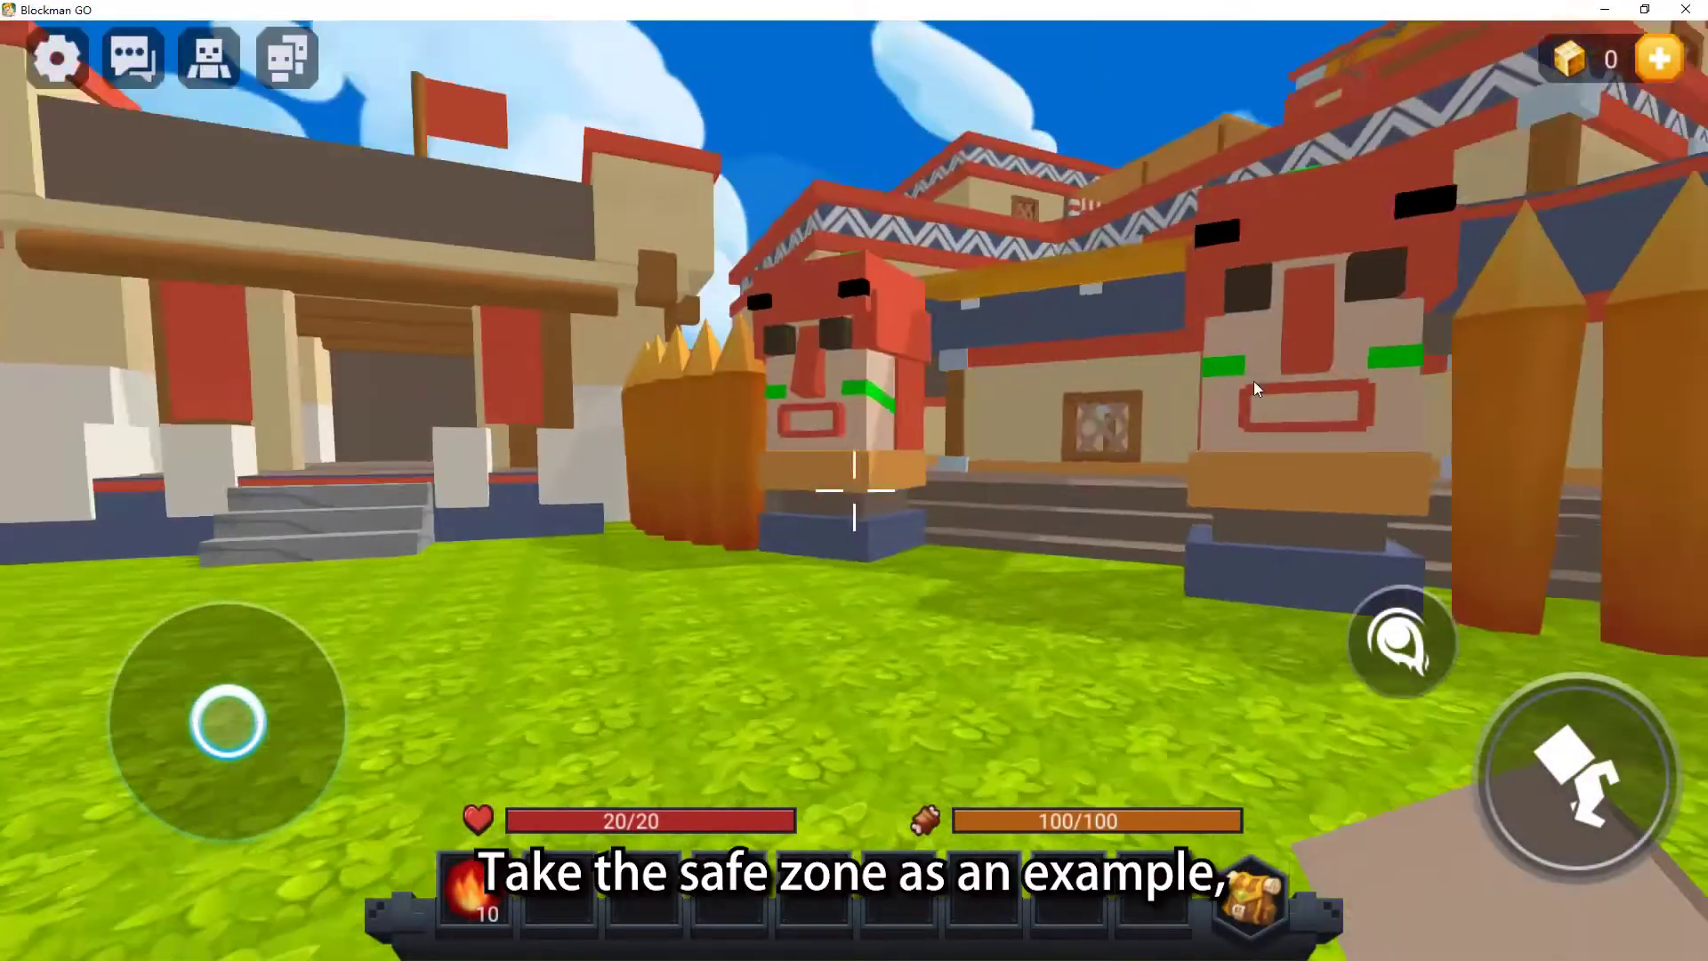
# Walk the player through the safe zone and back outside in the tribe game to examine how it affects entity damage.
pyautogui.press('w')
pyautogui.moveTo(1252, 389); pyautogui.dragTo(822, 391)
pyautogui.press('s')
pyautogui.press('s')
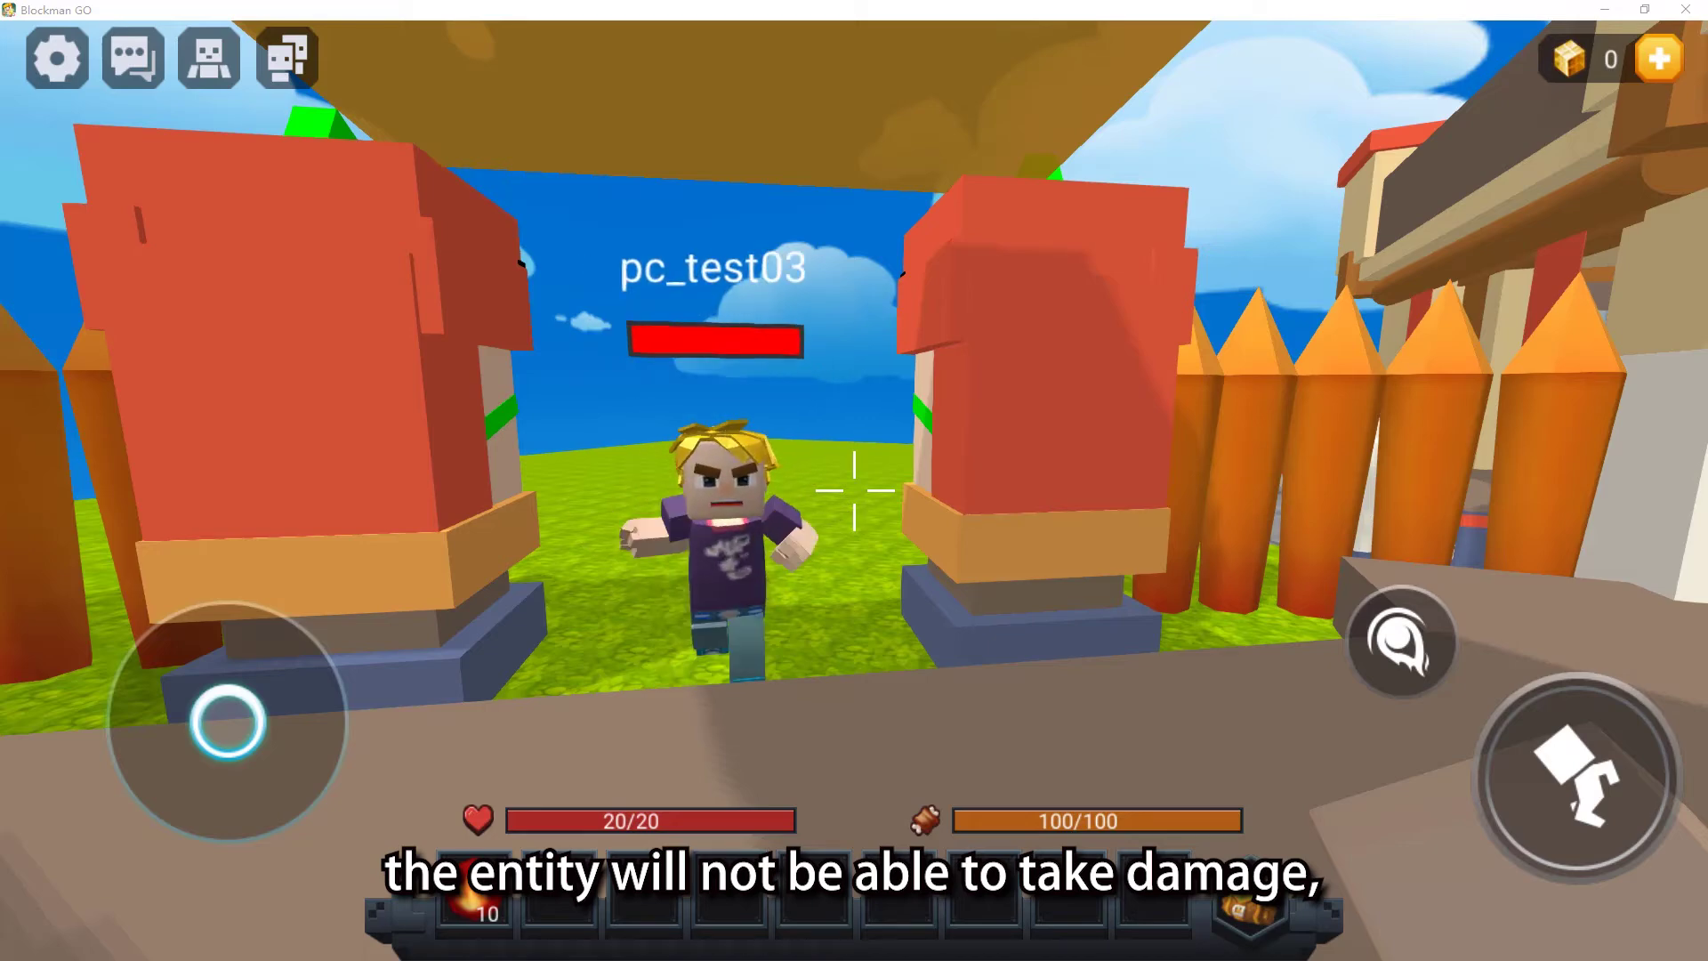
pyautogui.moveTo(839, 510); pyautogui.dragTo(1061, 497)
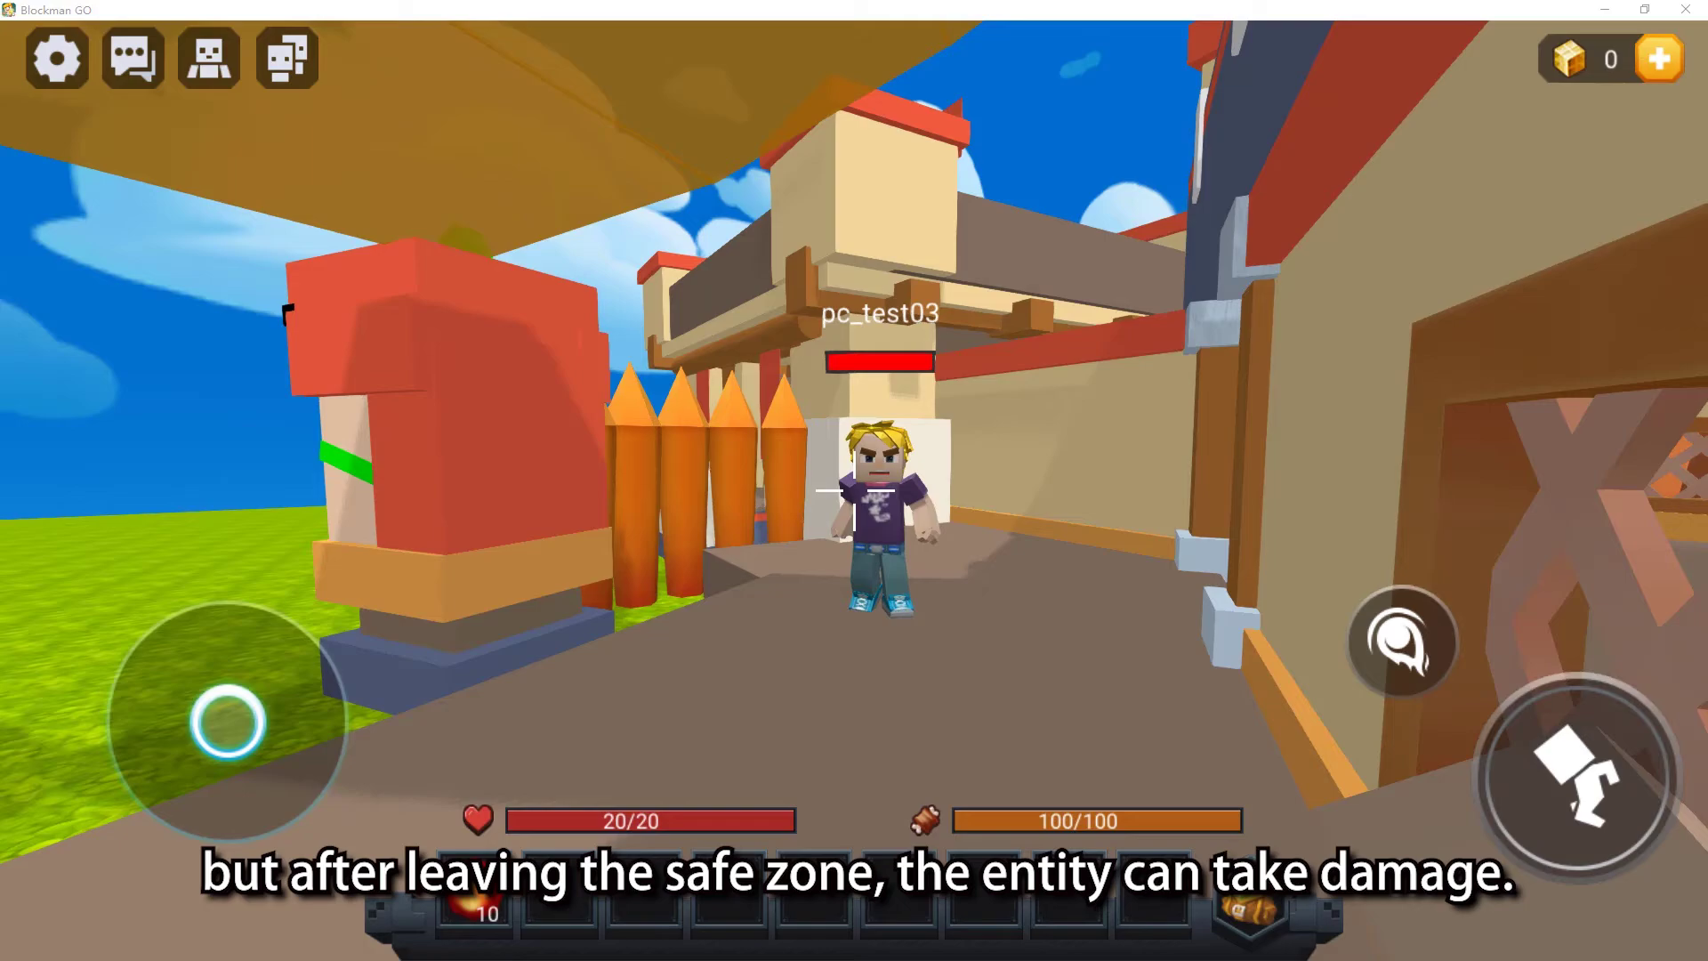
pyautogui.press('w')
pyautogui.moveTo(1109, 480); pyautogui.dragTo(911, 483)
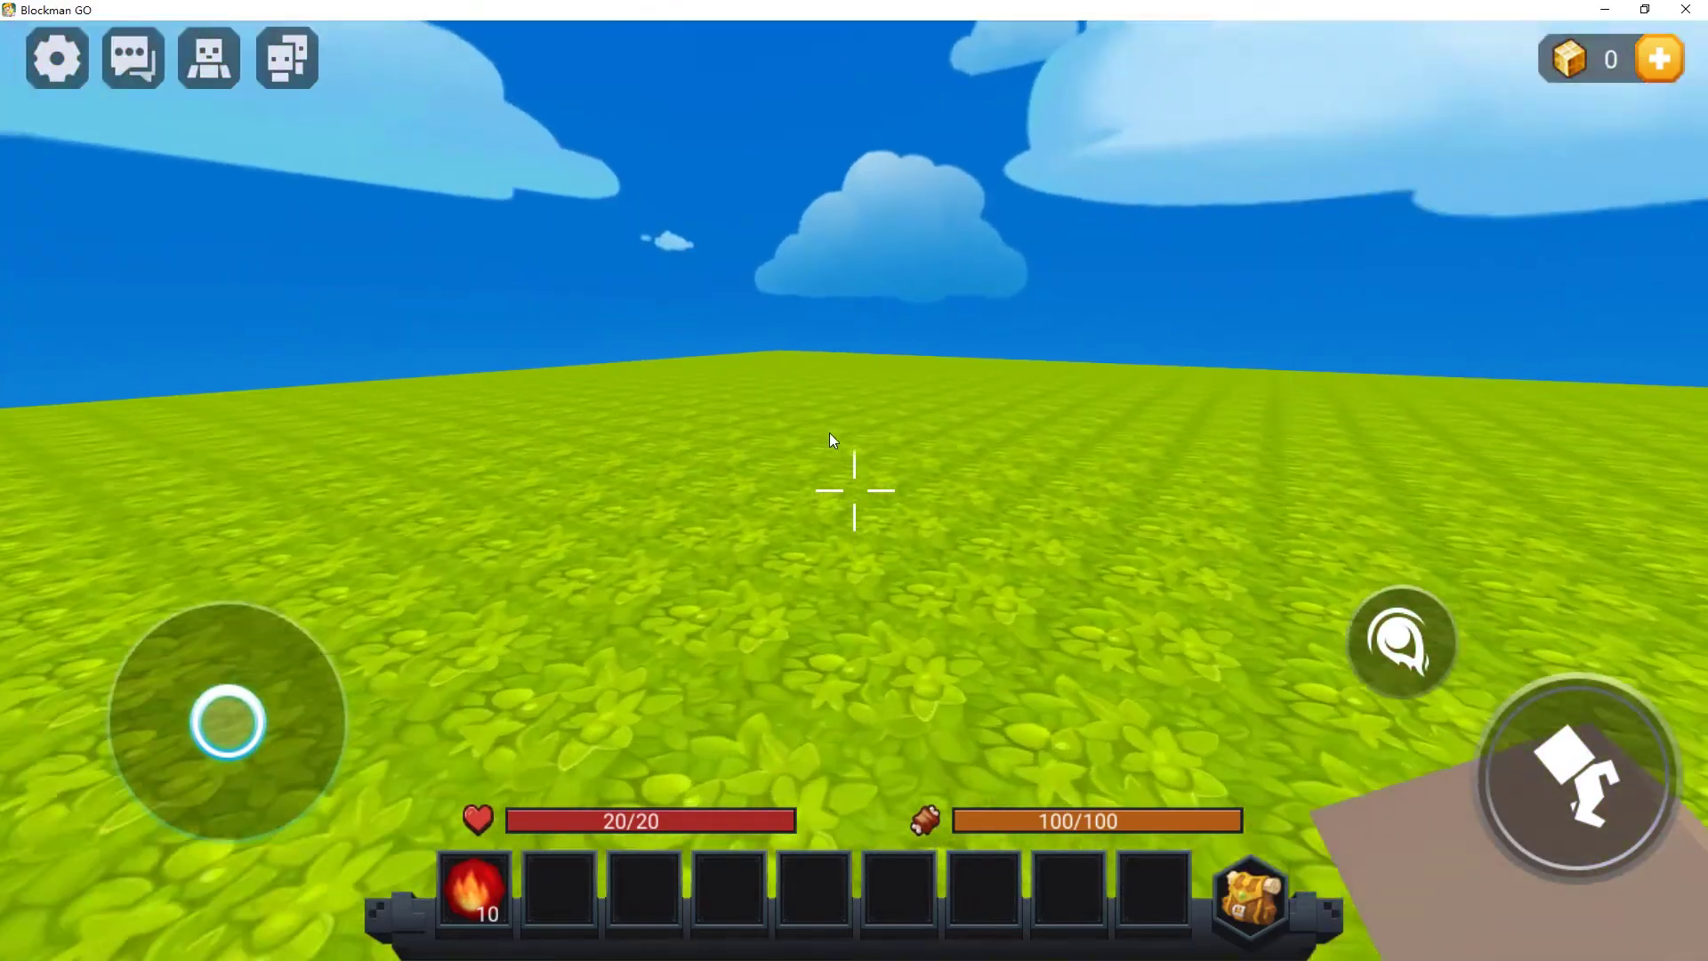
pyautogui.moveTo(829, 432); pyautogui.dragTo(1353, 403)
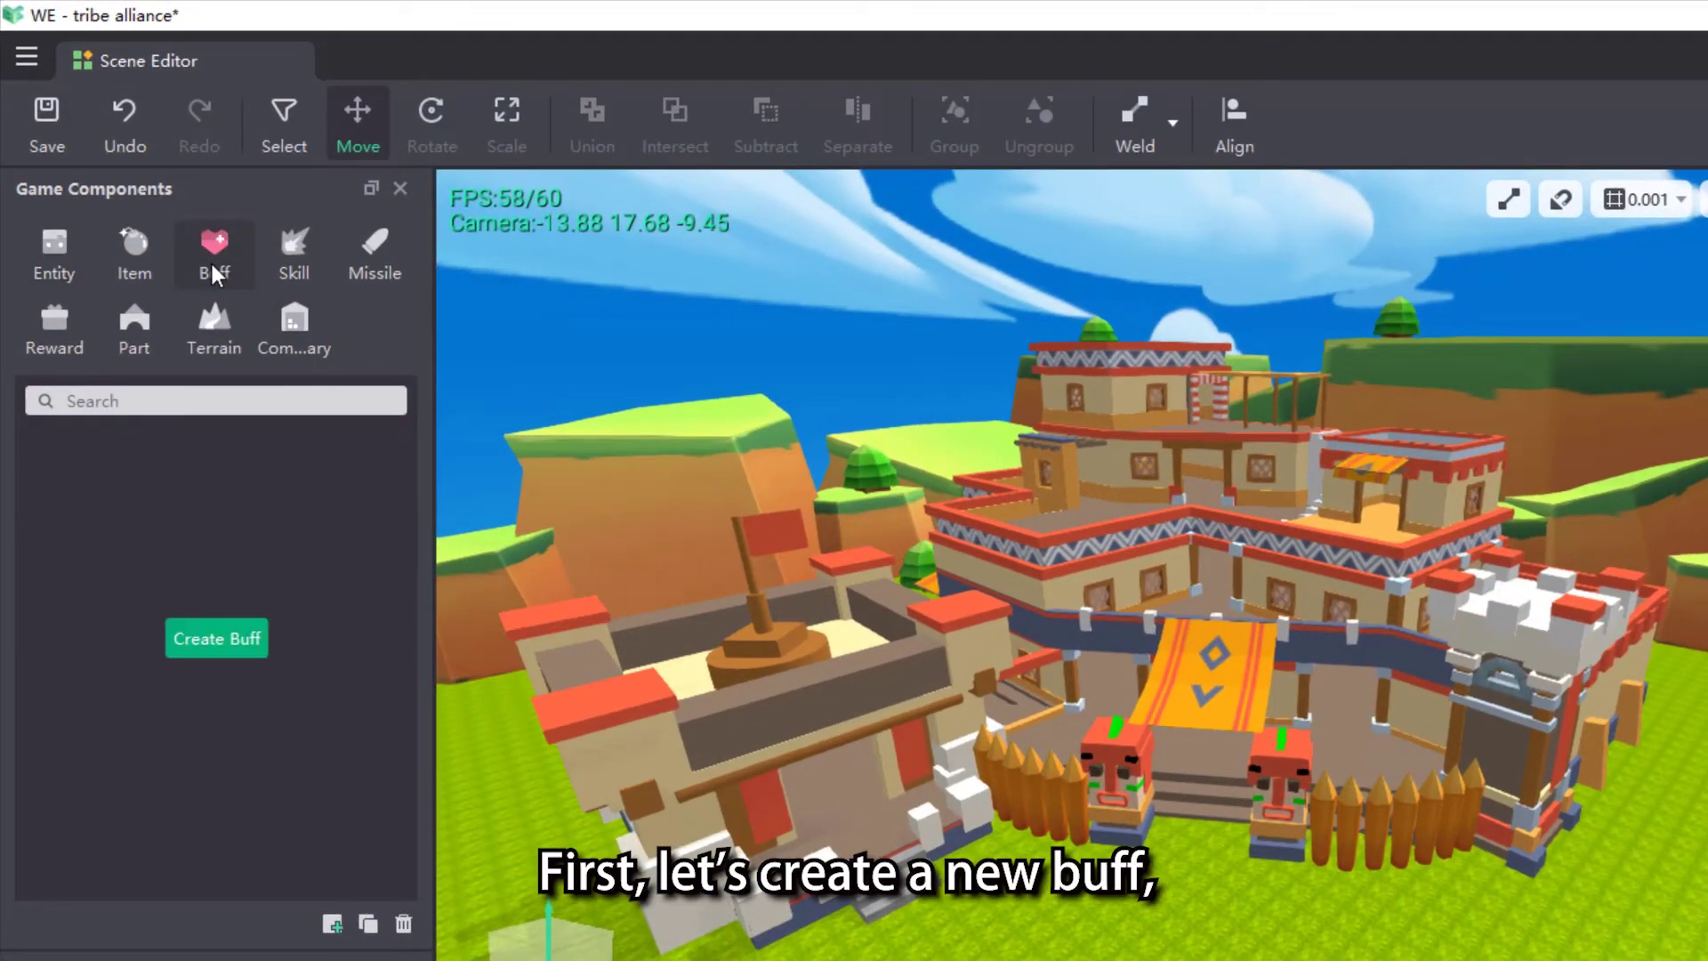
# Create a buff named buff and enable its "The entity cannot be damaged" property.
pyautogui.click(221, 642)
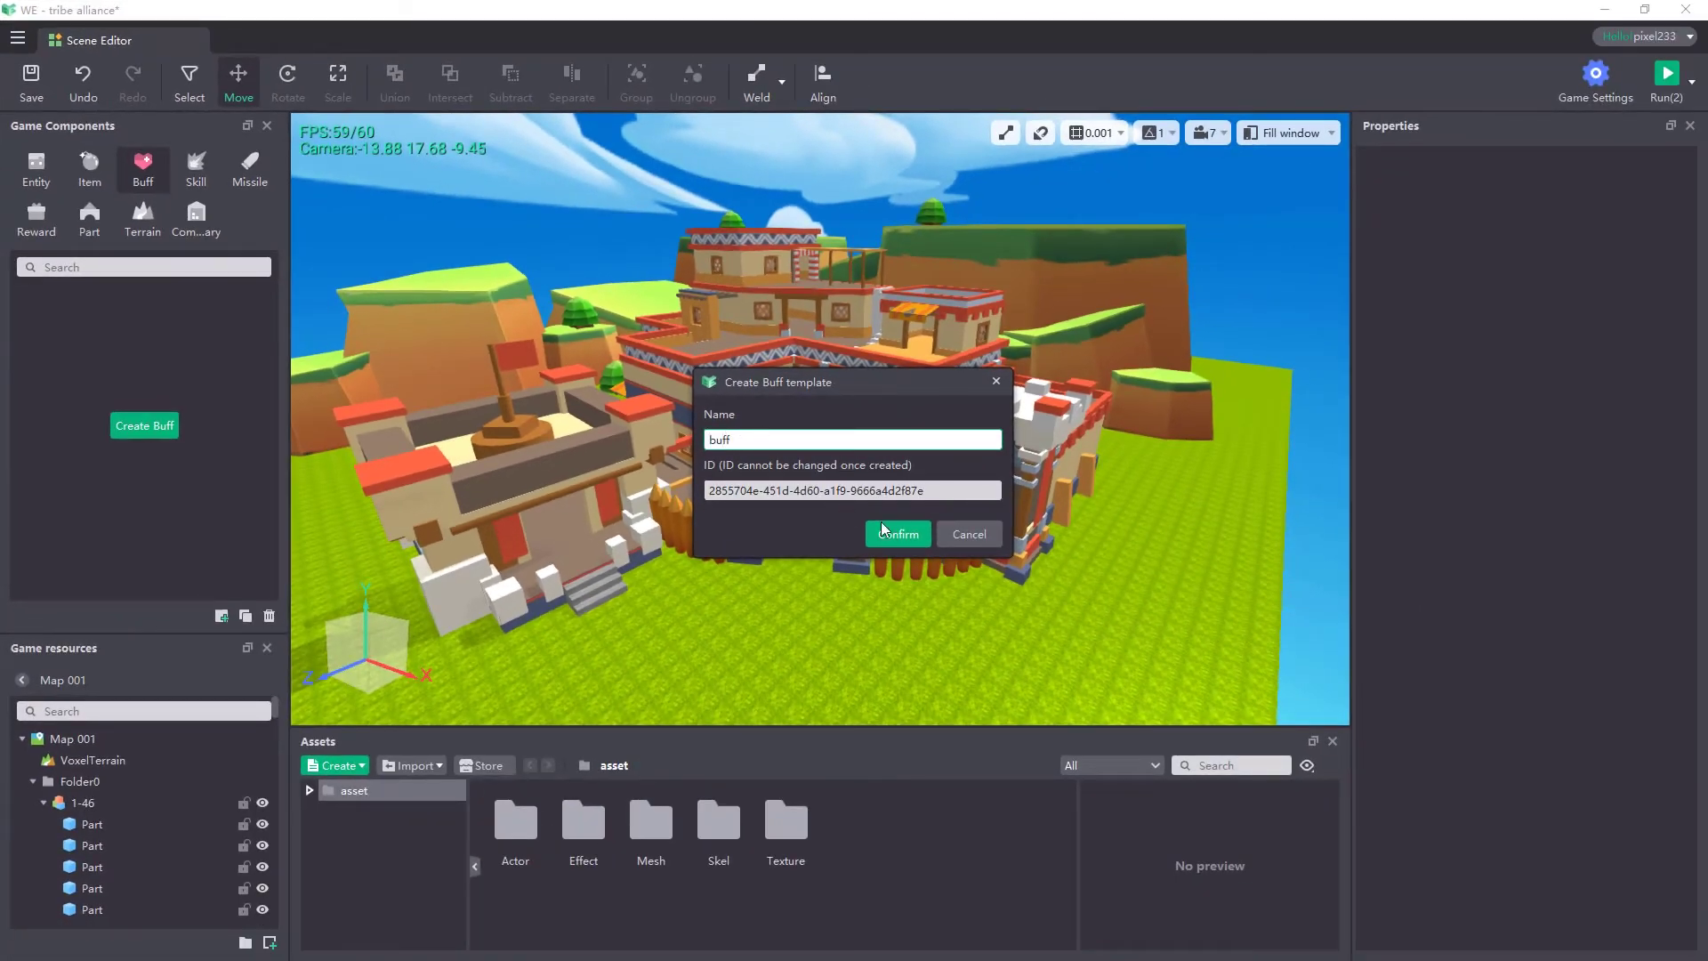
pyautogui.click(896, 533)
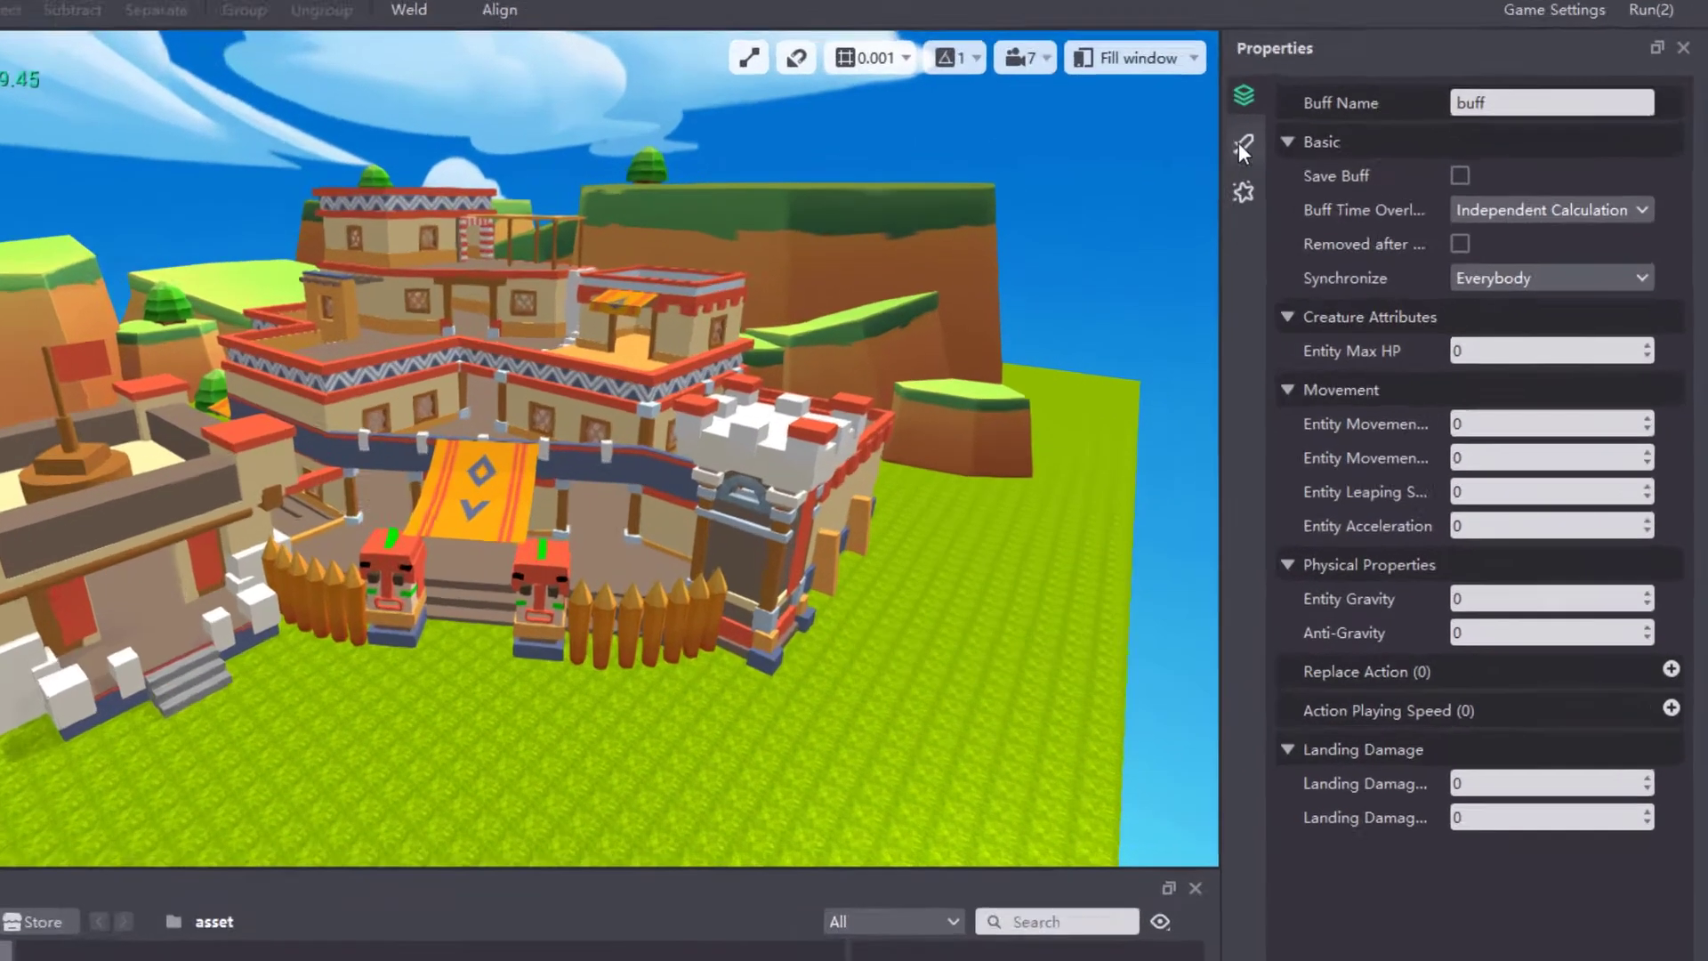
pyautogui.click(1367, 196)
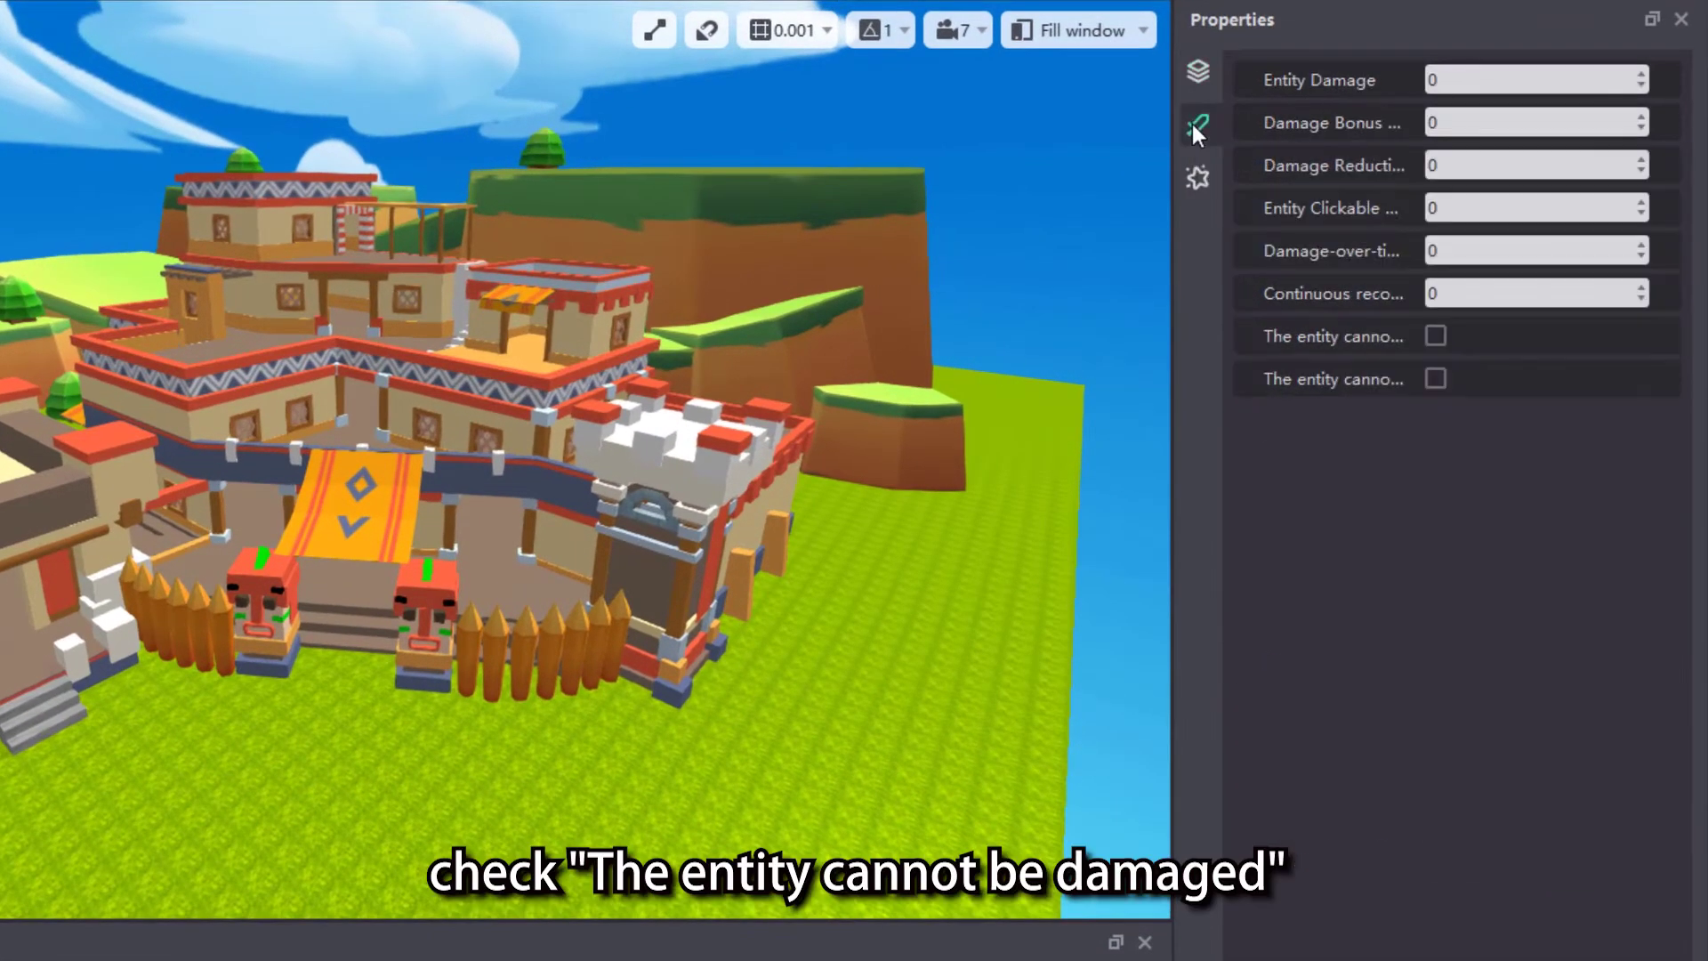
pyautogui.moveTo(1172, 241); pyautogui.dragTo(888, 255)
pyautogui.click(1267, 336)
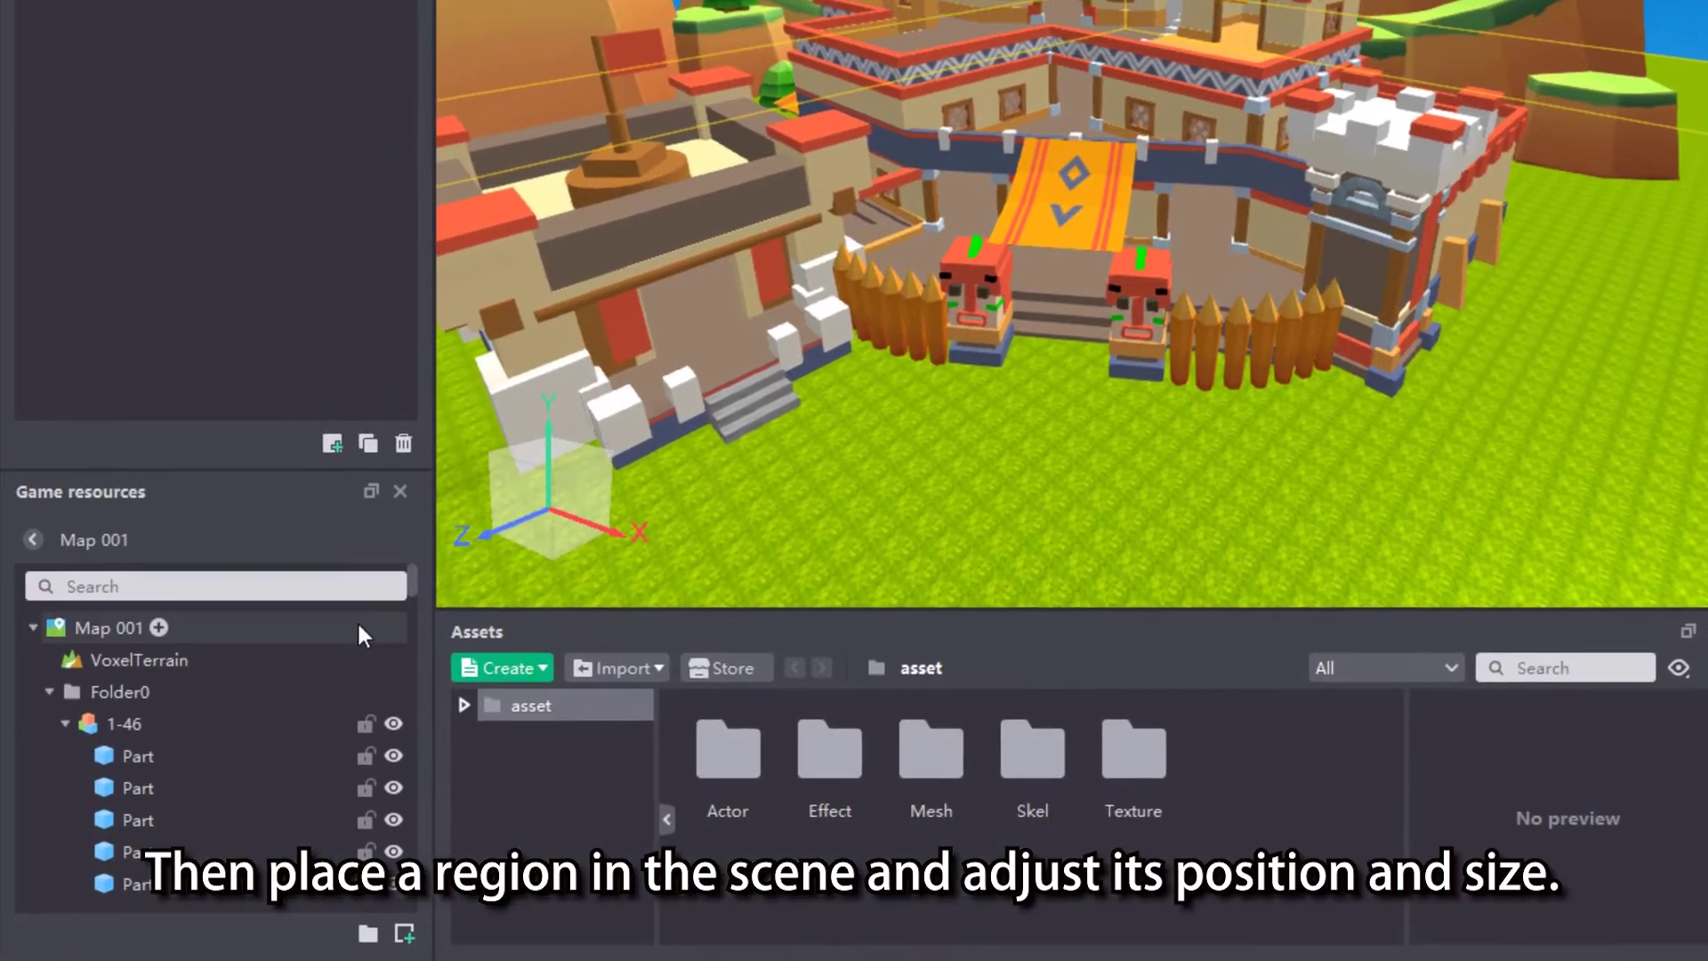
# Place a new region at the building's entrance in Map 001 and set its X and Z sizes to 20.
pyautogui.click(50, 691)
pyautogui.click(405, 935)
pyautogui.click(1061, 277)
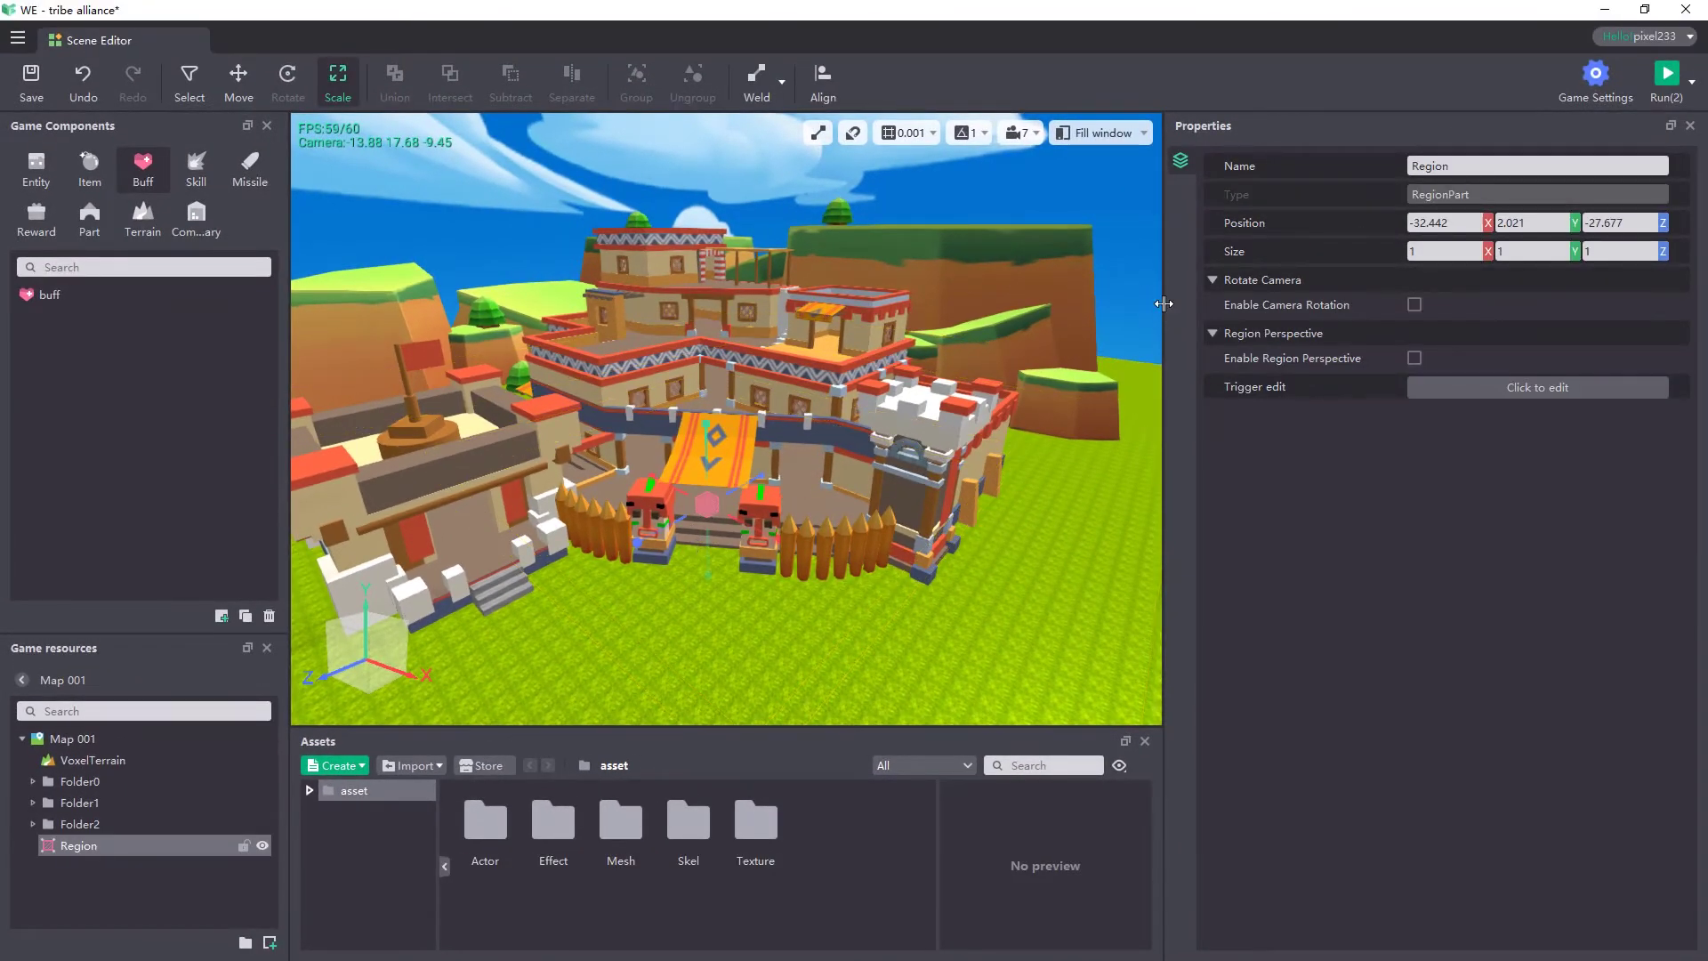
pyautogui.moveTo(1163, 304); pyautogui.dragTo(1258, 307)
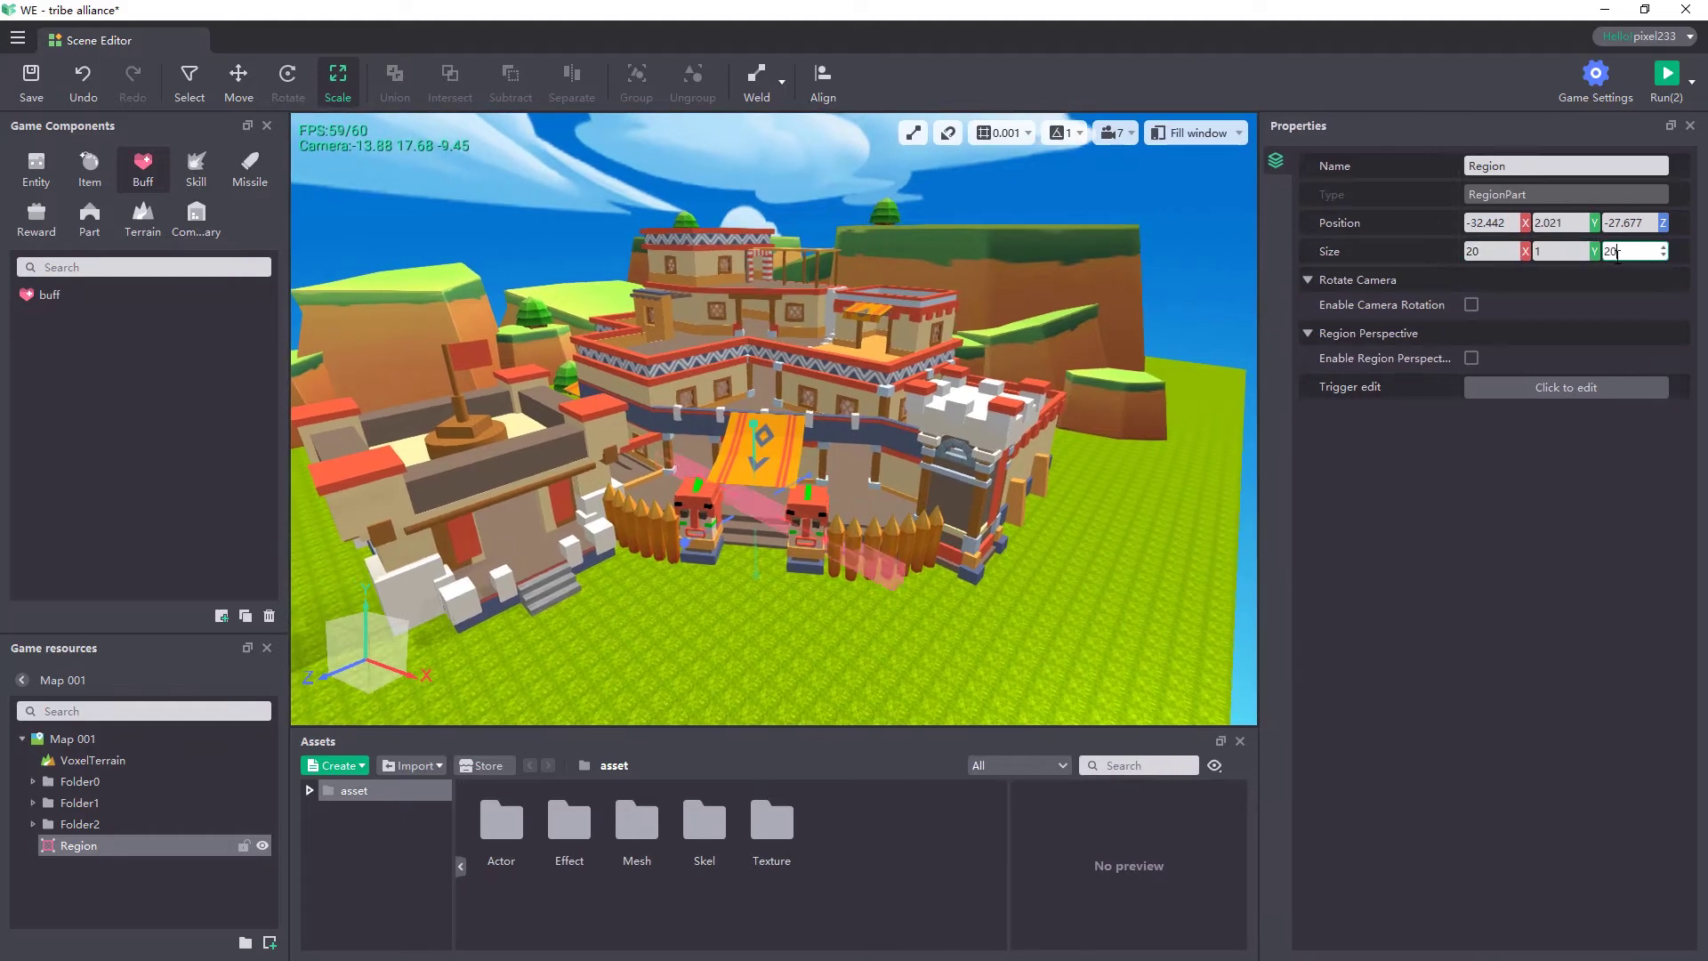
pyautogui.press('Return')
# Open the new region's trigger editor and create a "When the entity enters the region" trigger.
pyautogui.click(1521, 391)
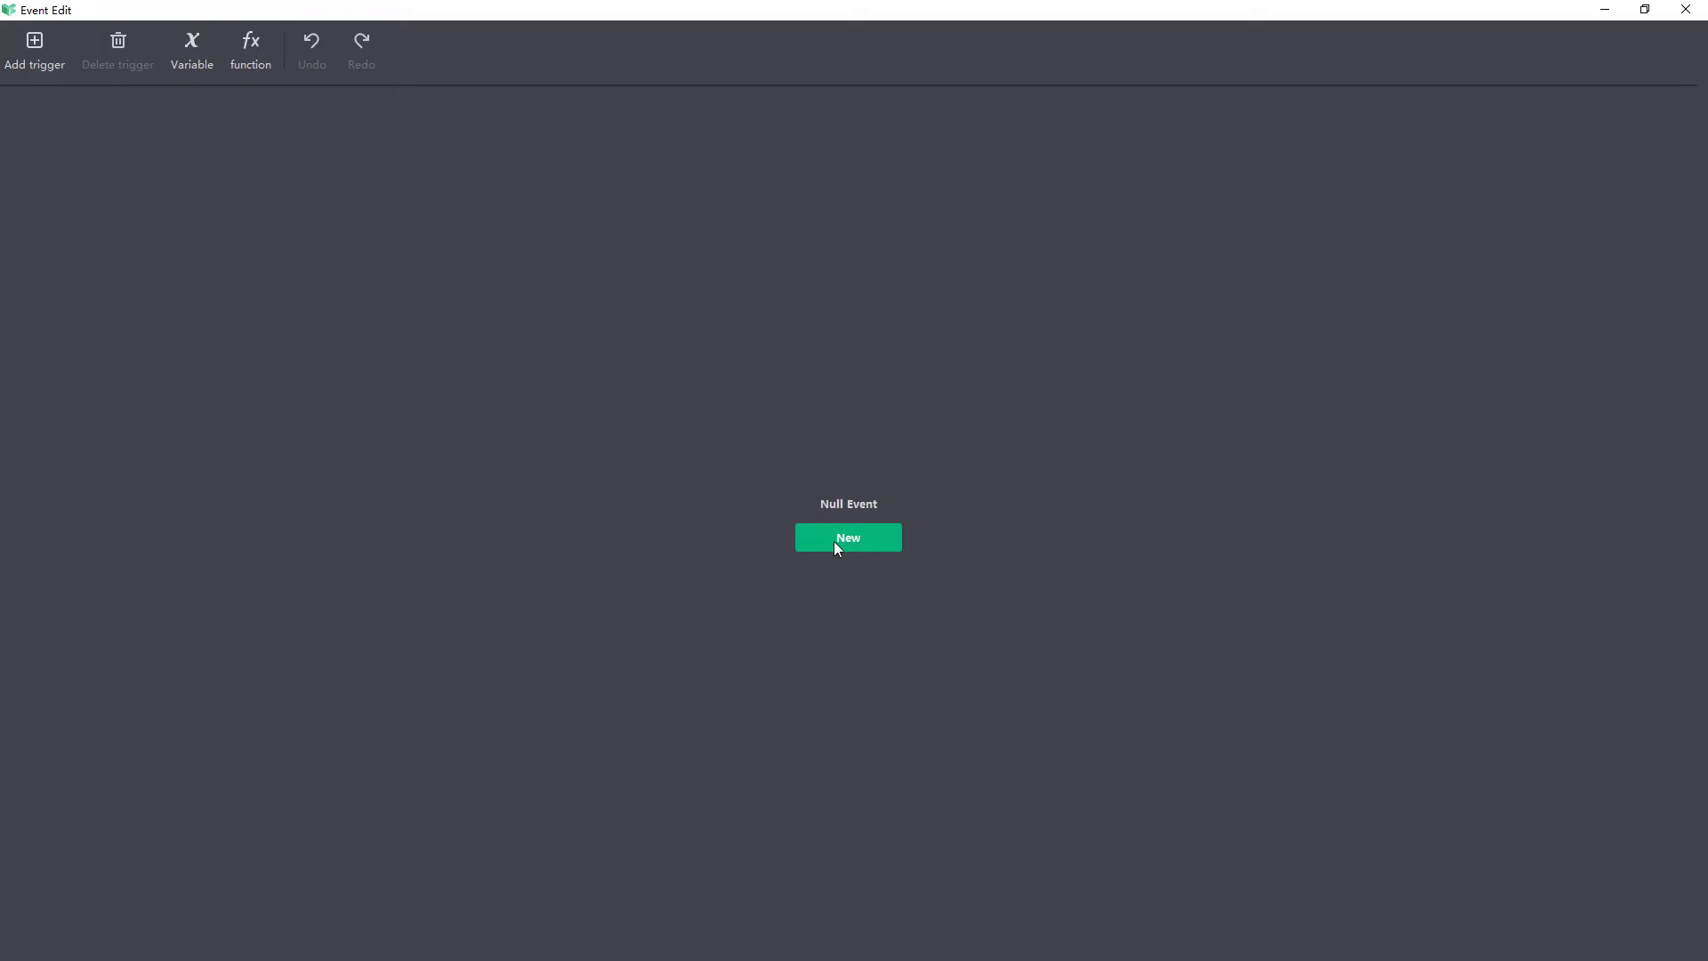
pyautogui.click(836, 545)
pyautogui.moveTo(1042, 513); pyautogui.dragTo(1078, 513)
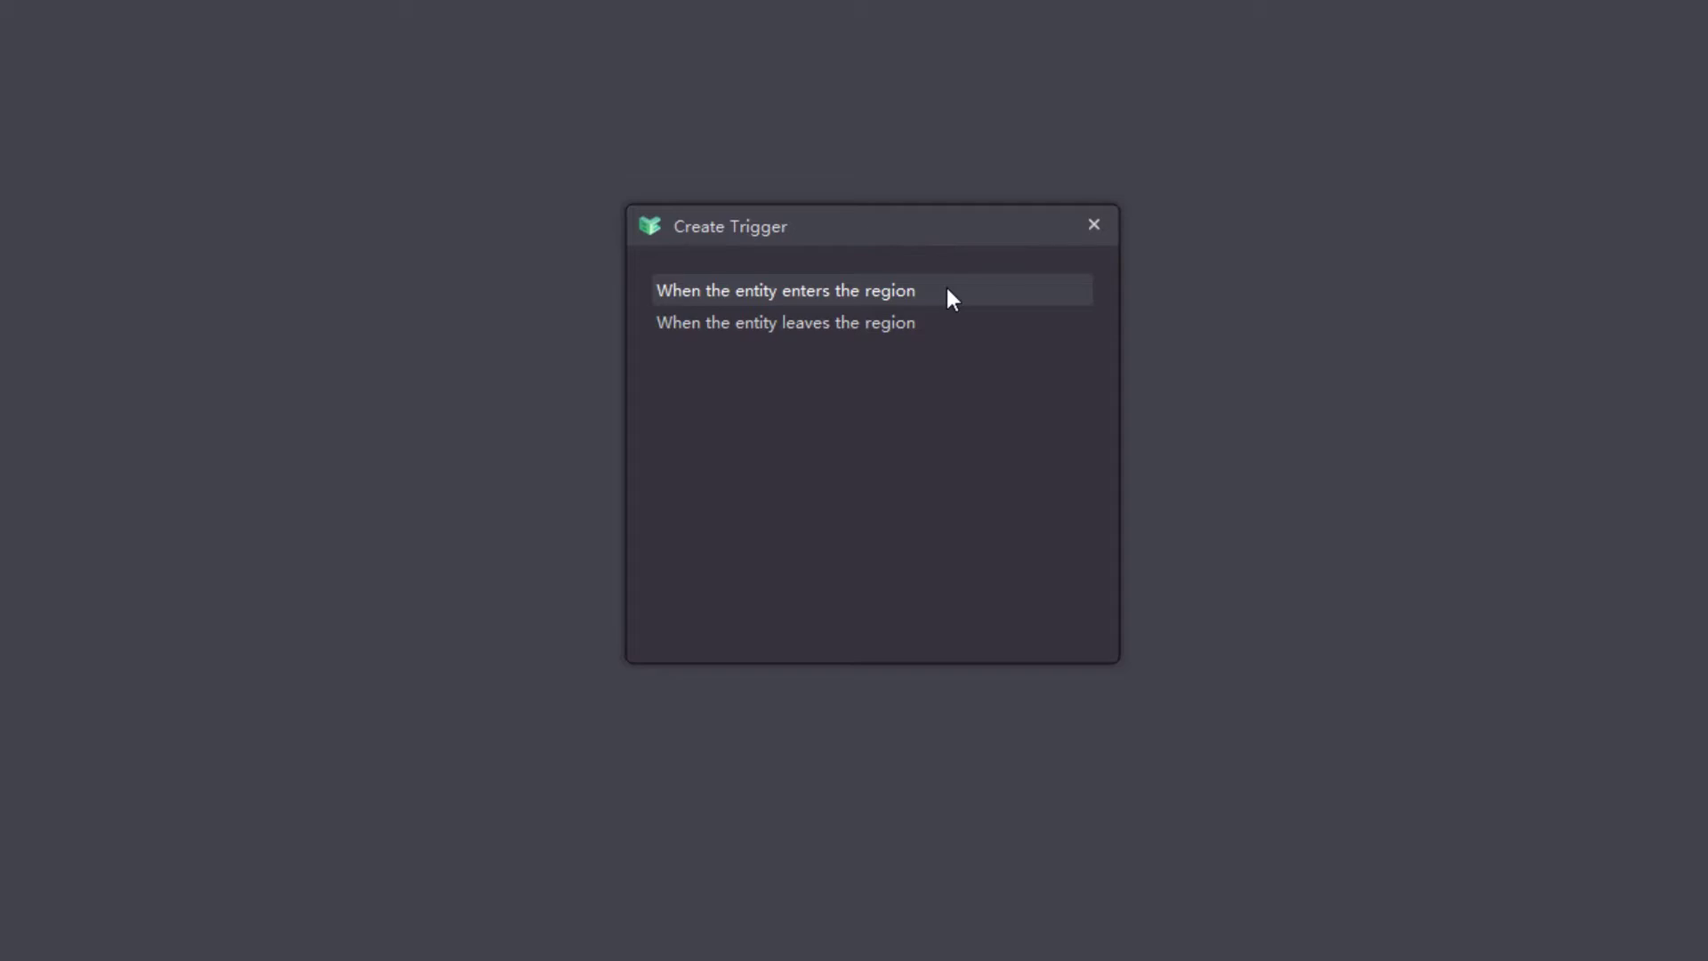
pyautogui.click(948, 292)
pyautogui.moveTo(754, 456); pyautogui.dragTo(774, 461)
pyautogui.scroll(3, 802, 473)
pyautogui.moveTo(665, 338); pyautogui.dragTo(753, 370)
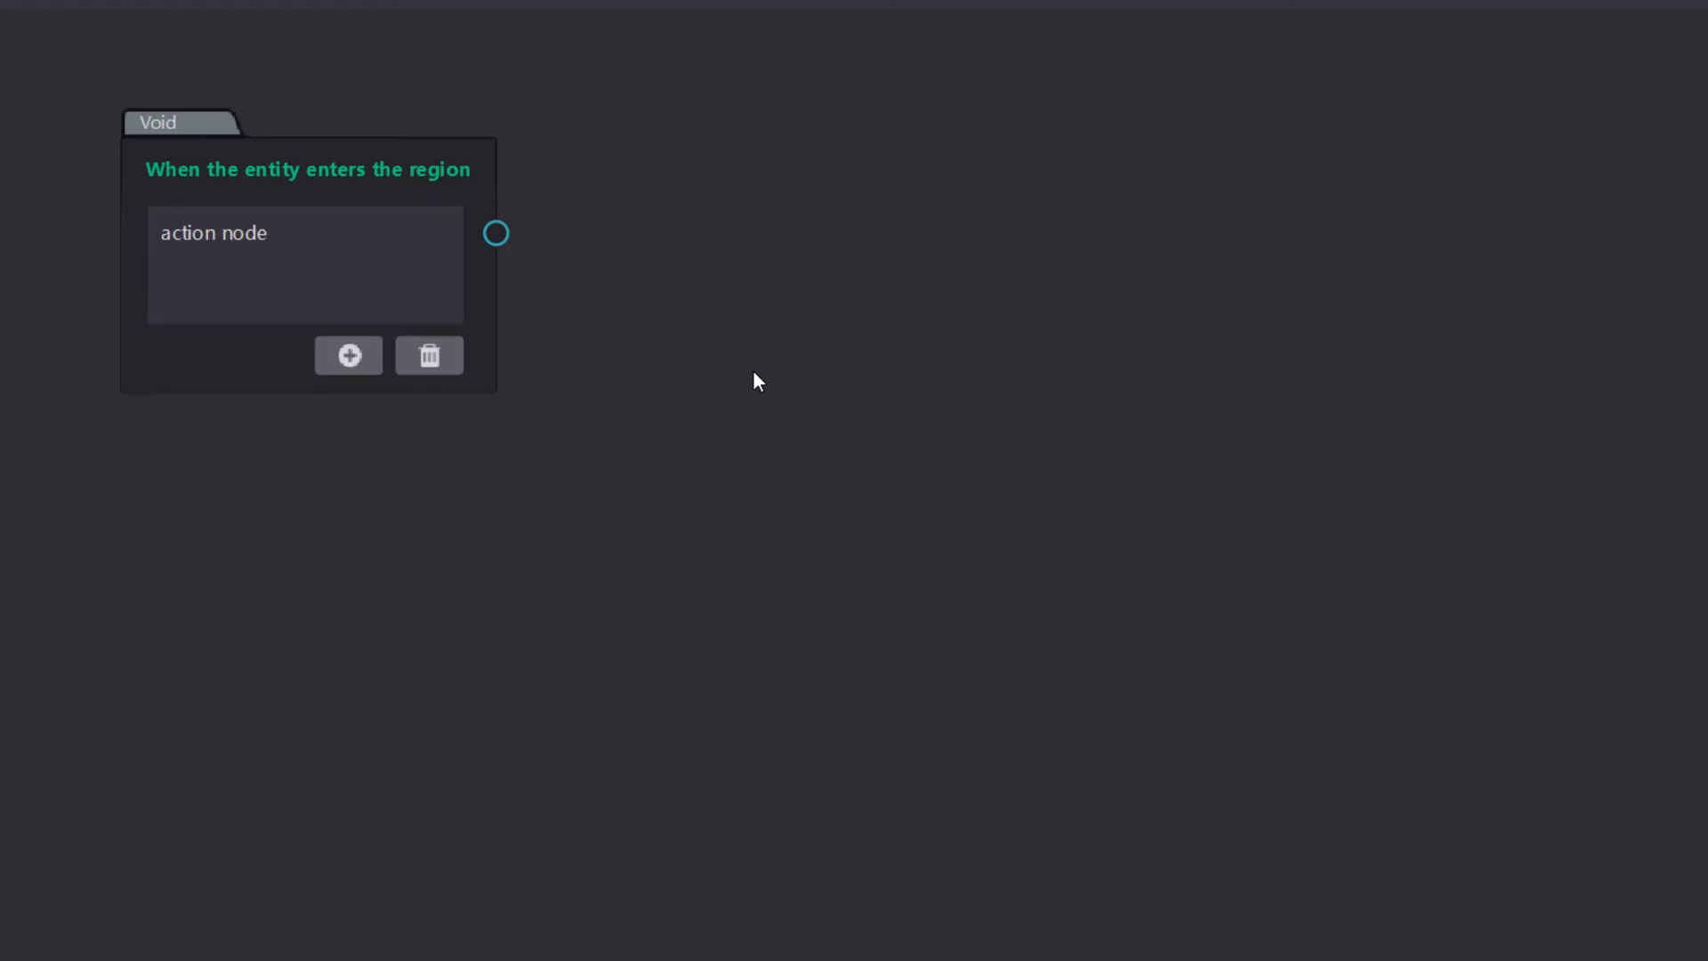
# Attach an "Add buff to the entity" action node to the region-enter trigger and place it beside the trigger node.
pyautogui.moveTo(674, 115); pyautogui.dragTo(621, 119)
pyautogui.click(653, 185)
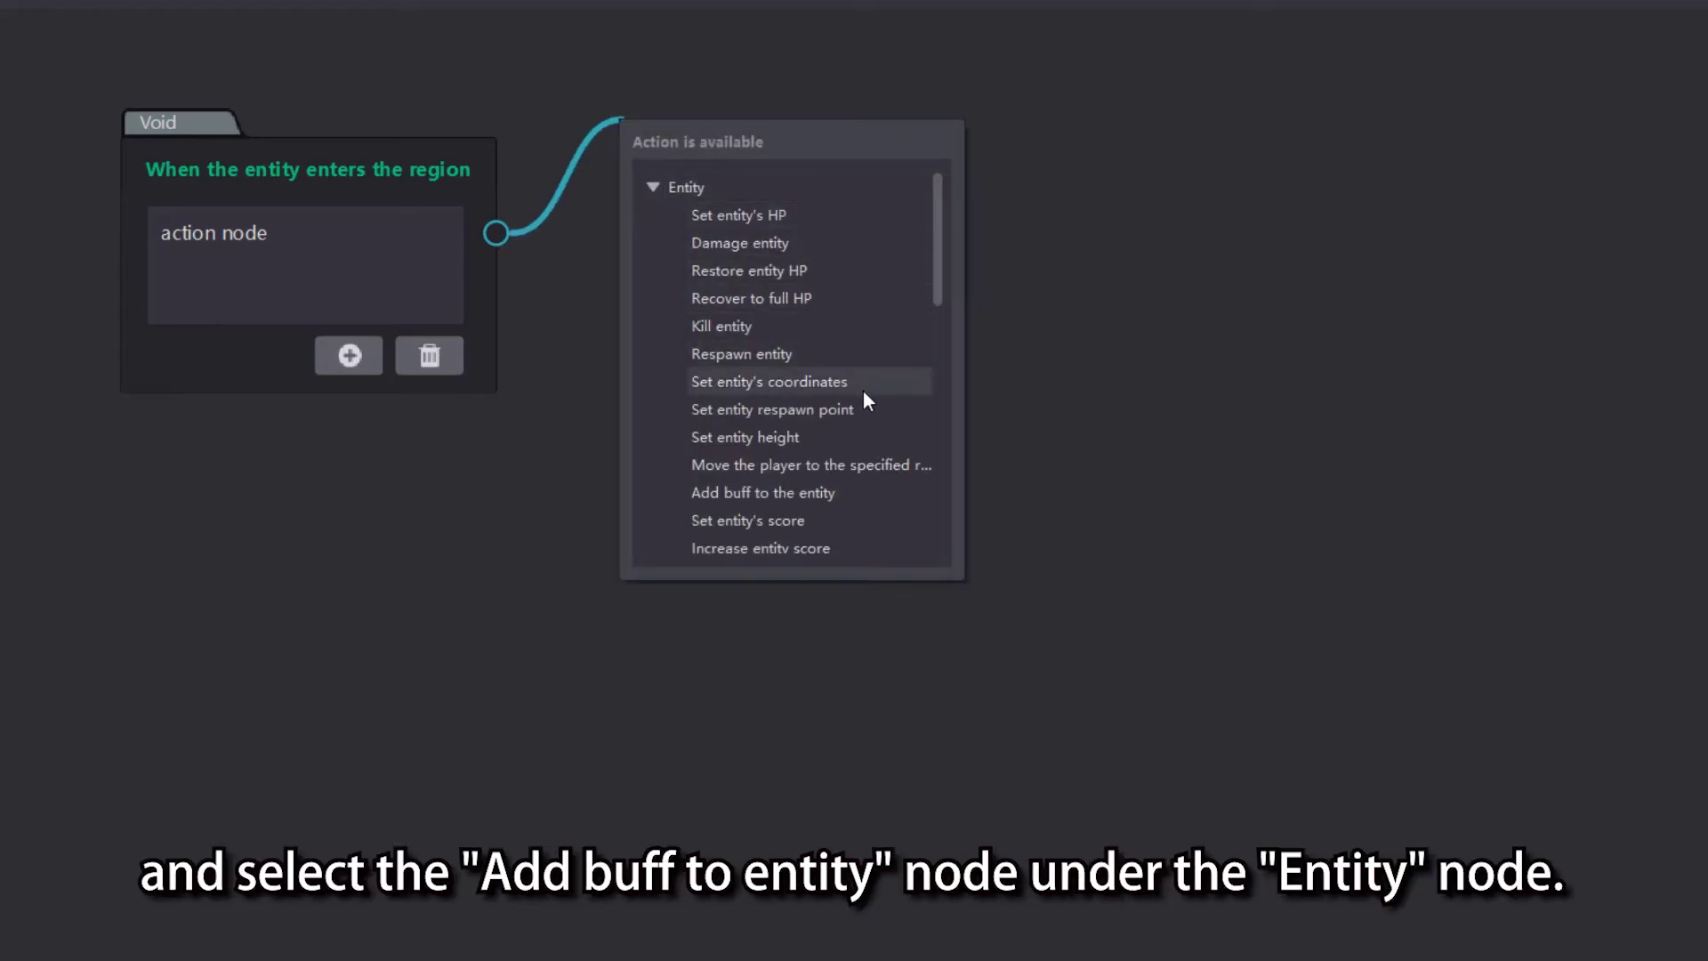
pyautogui.scroll(-1, 863, 389)
pyautogui.click(835, 411)
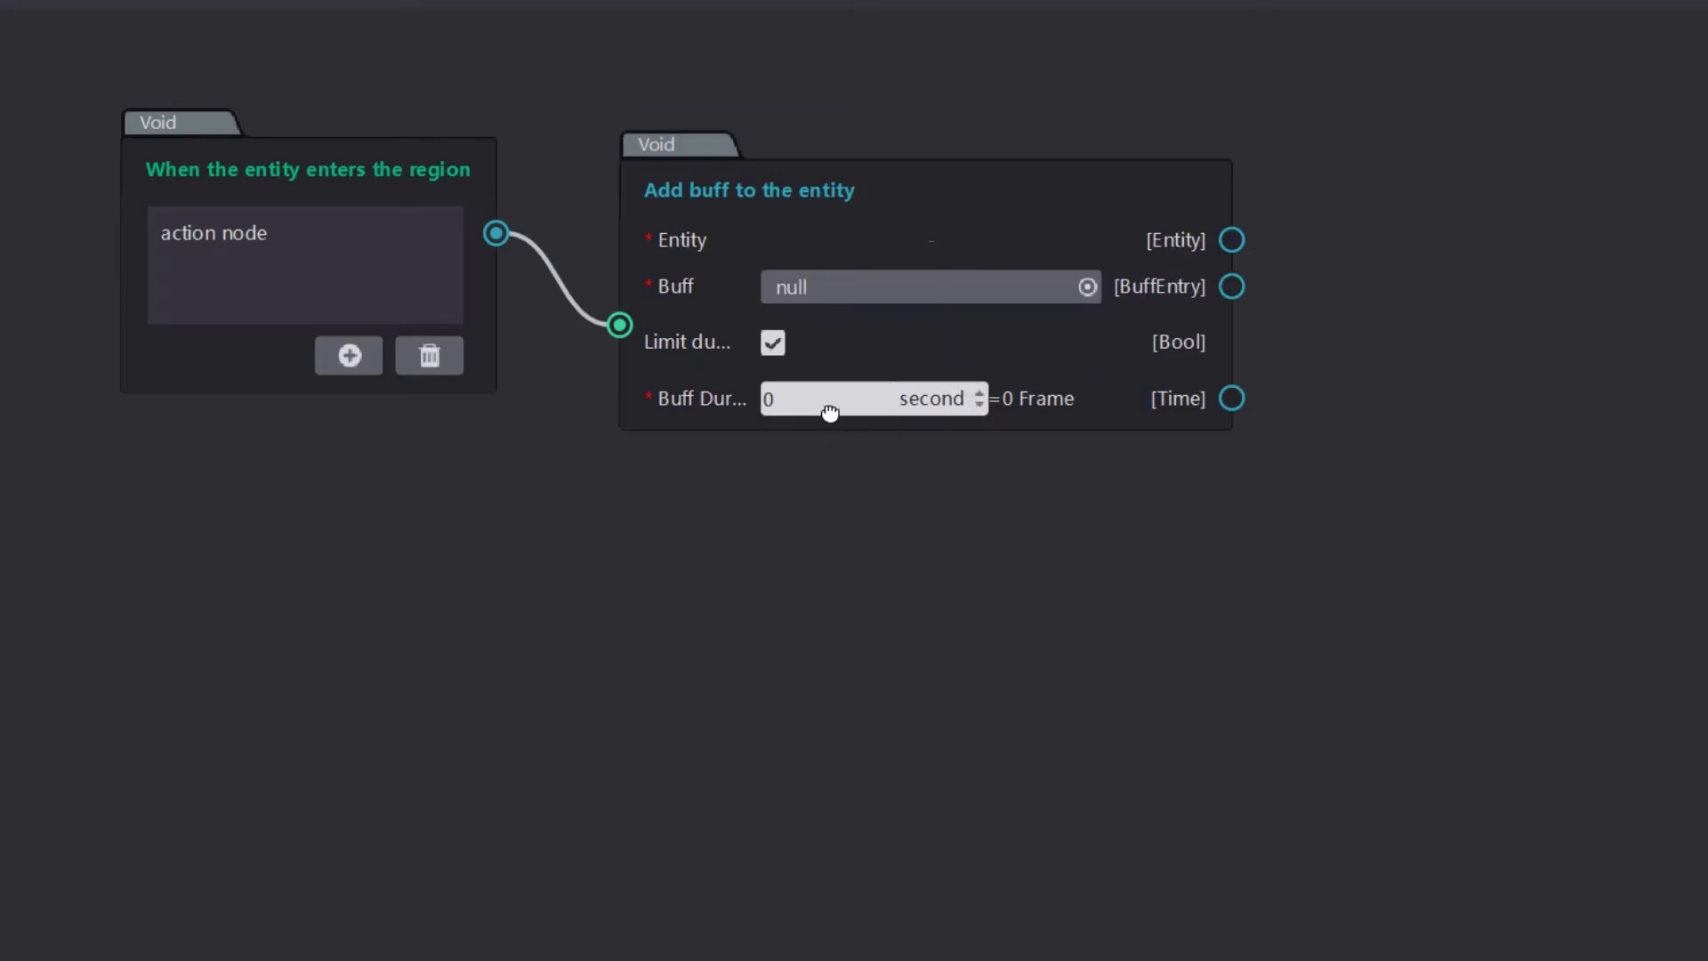
pyautogui.moveTo(672, 144); pyautogui.dragTo(632, 126)
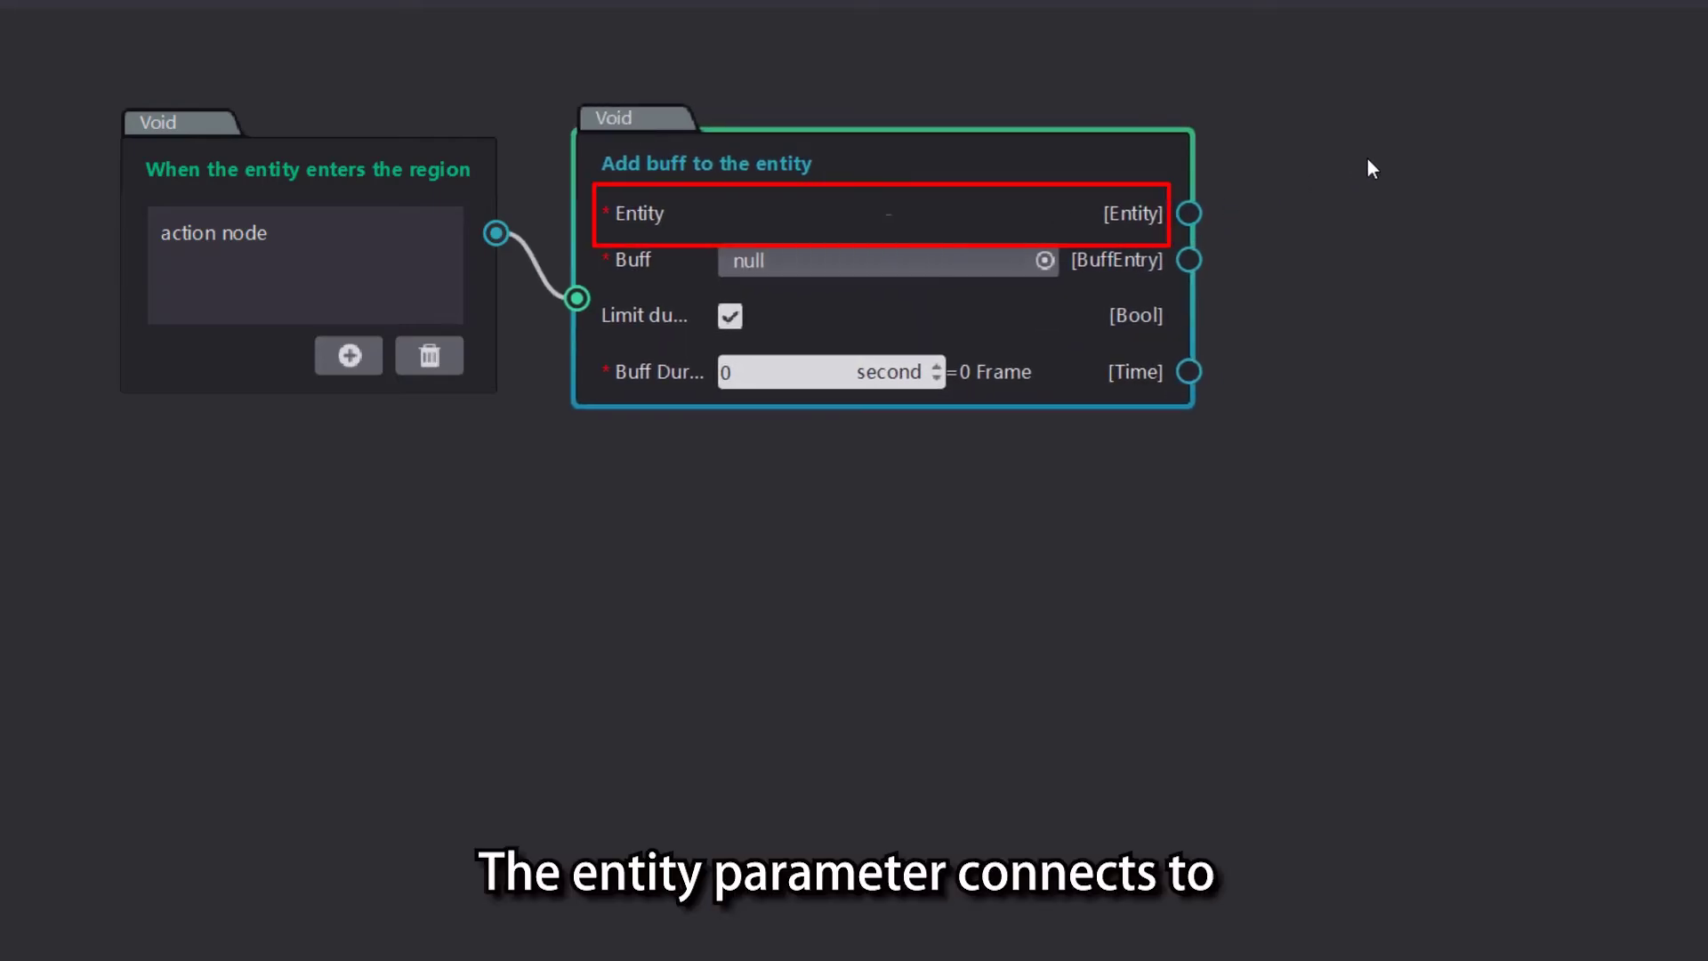
# Connect the add-buff node's Entity parameter to "The entity that enters the region" from the current trigger parameters.
pyautogui.moveTo(1189, 214); pyautogui.dragTo(1286, 141)
pyautogui.click(1319, 207)
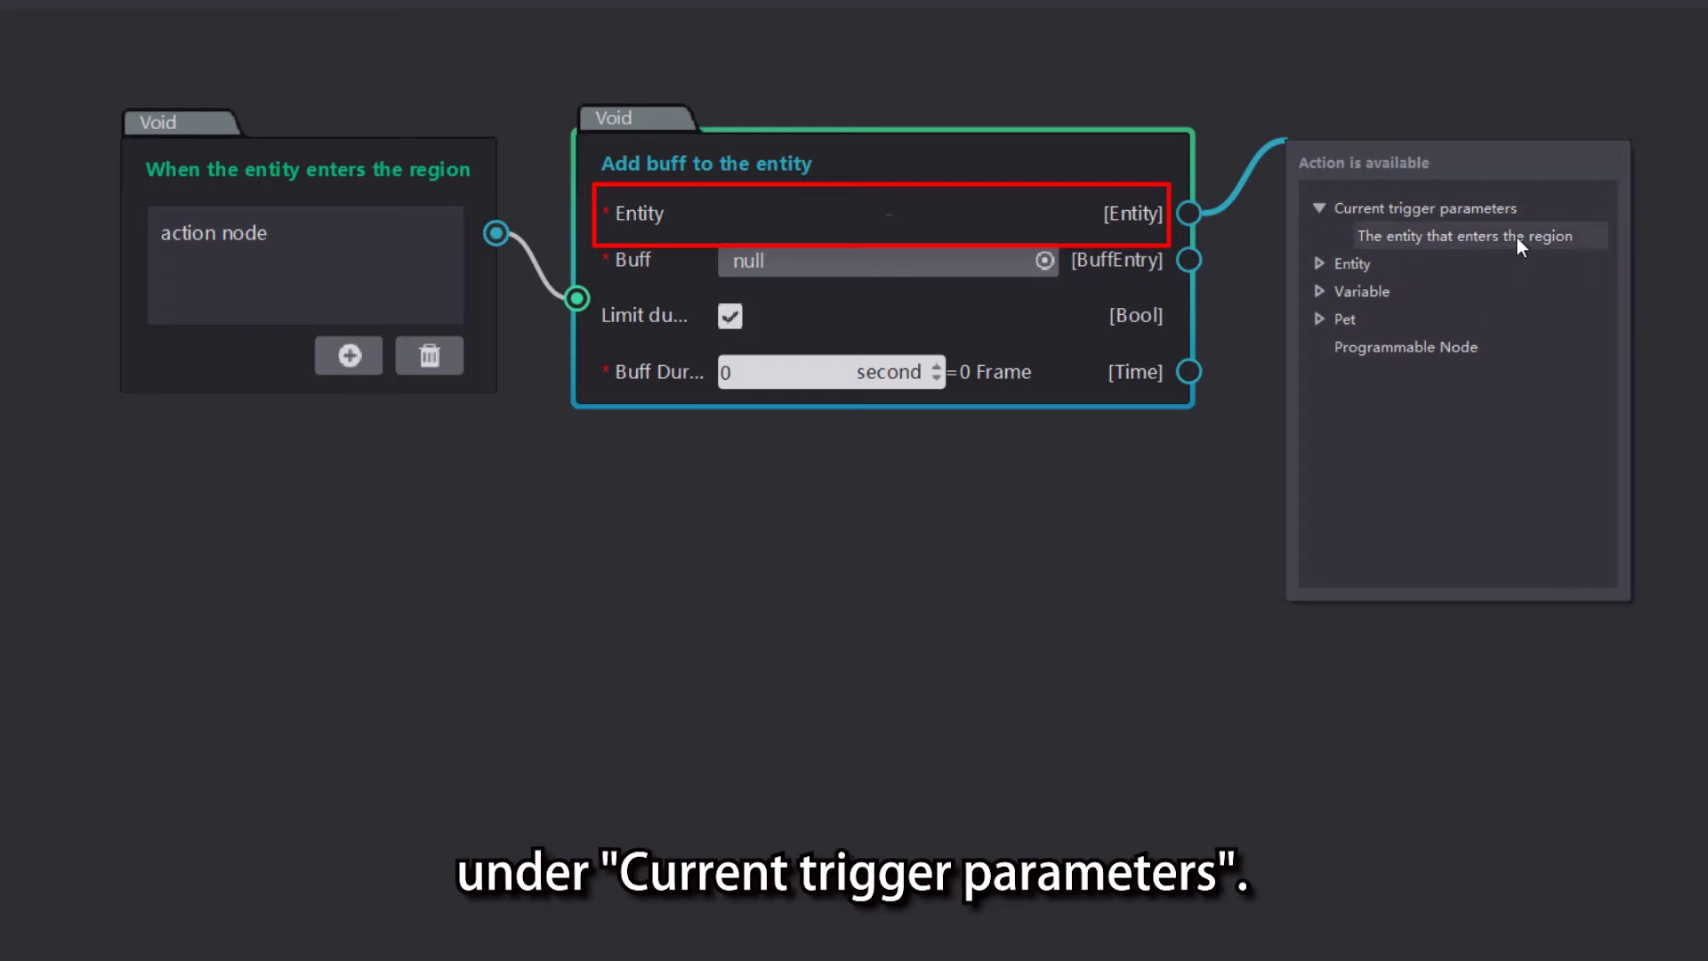
pyautogui.click(1568, 234)
pyautogui.click(1359, 141)
pyautogui.click(1439, 403)
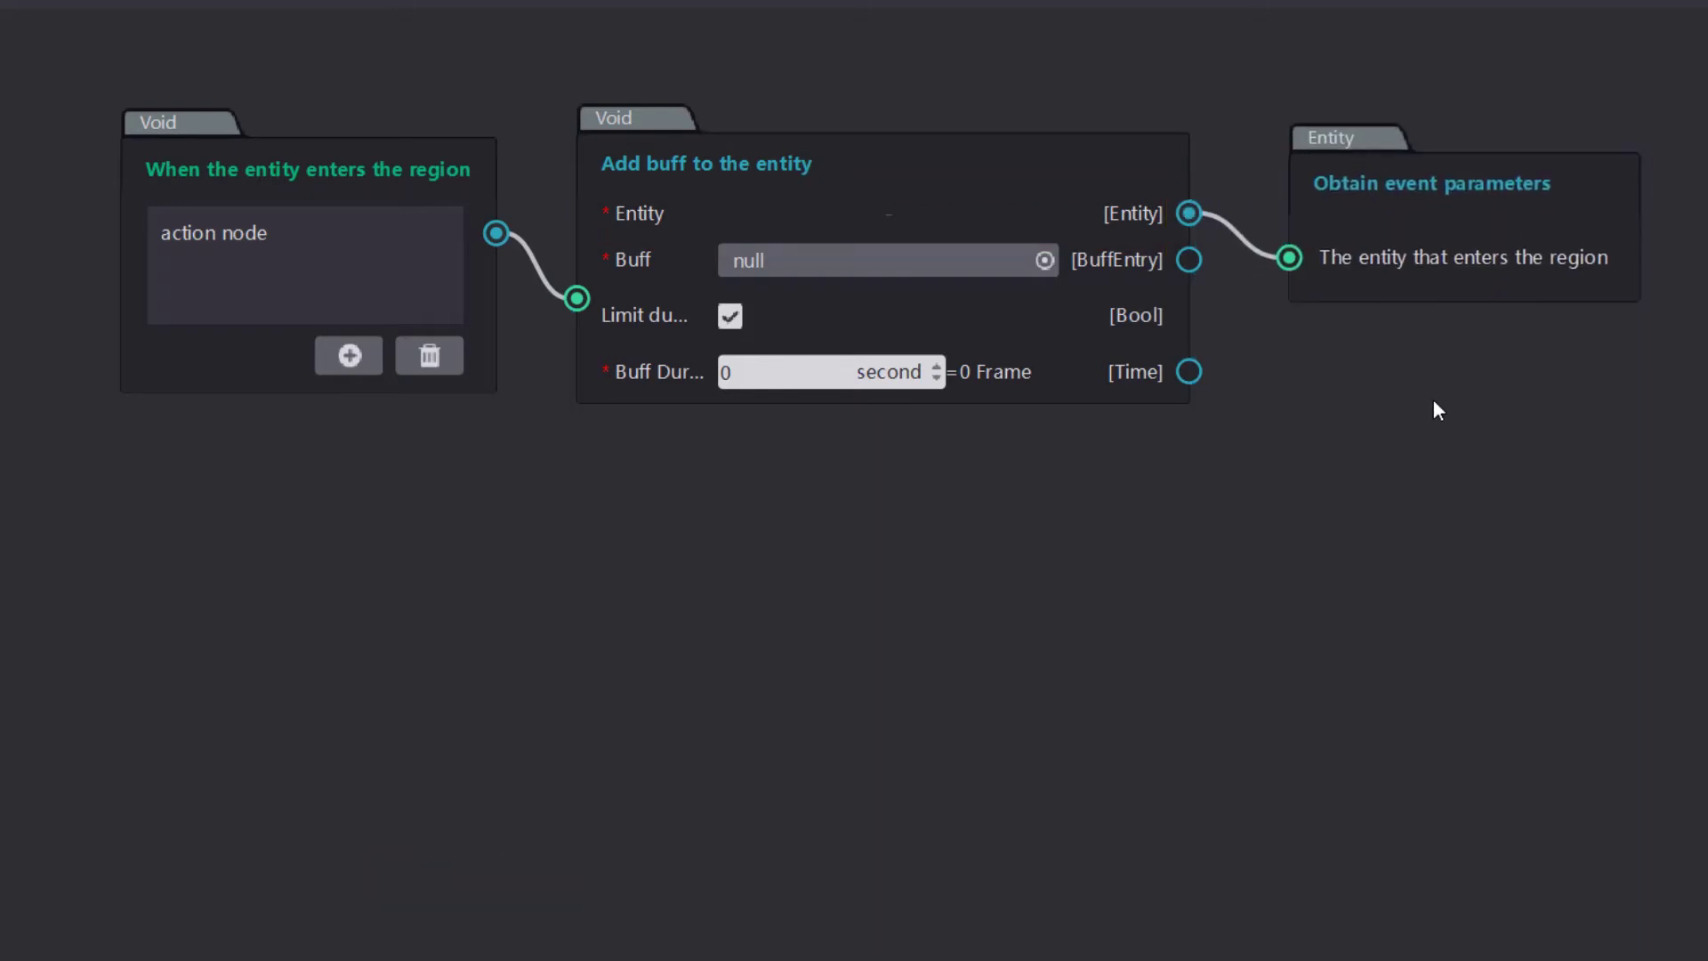
# Set the add-buff node's Buff parameter to buff, disable its duration limit, and move the event parameter node closer.
pyautogui.click(912, 265)
pyautogui.click(900, 300)
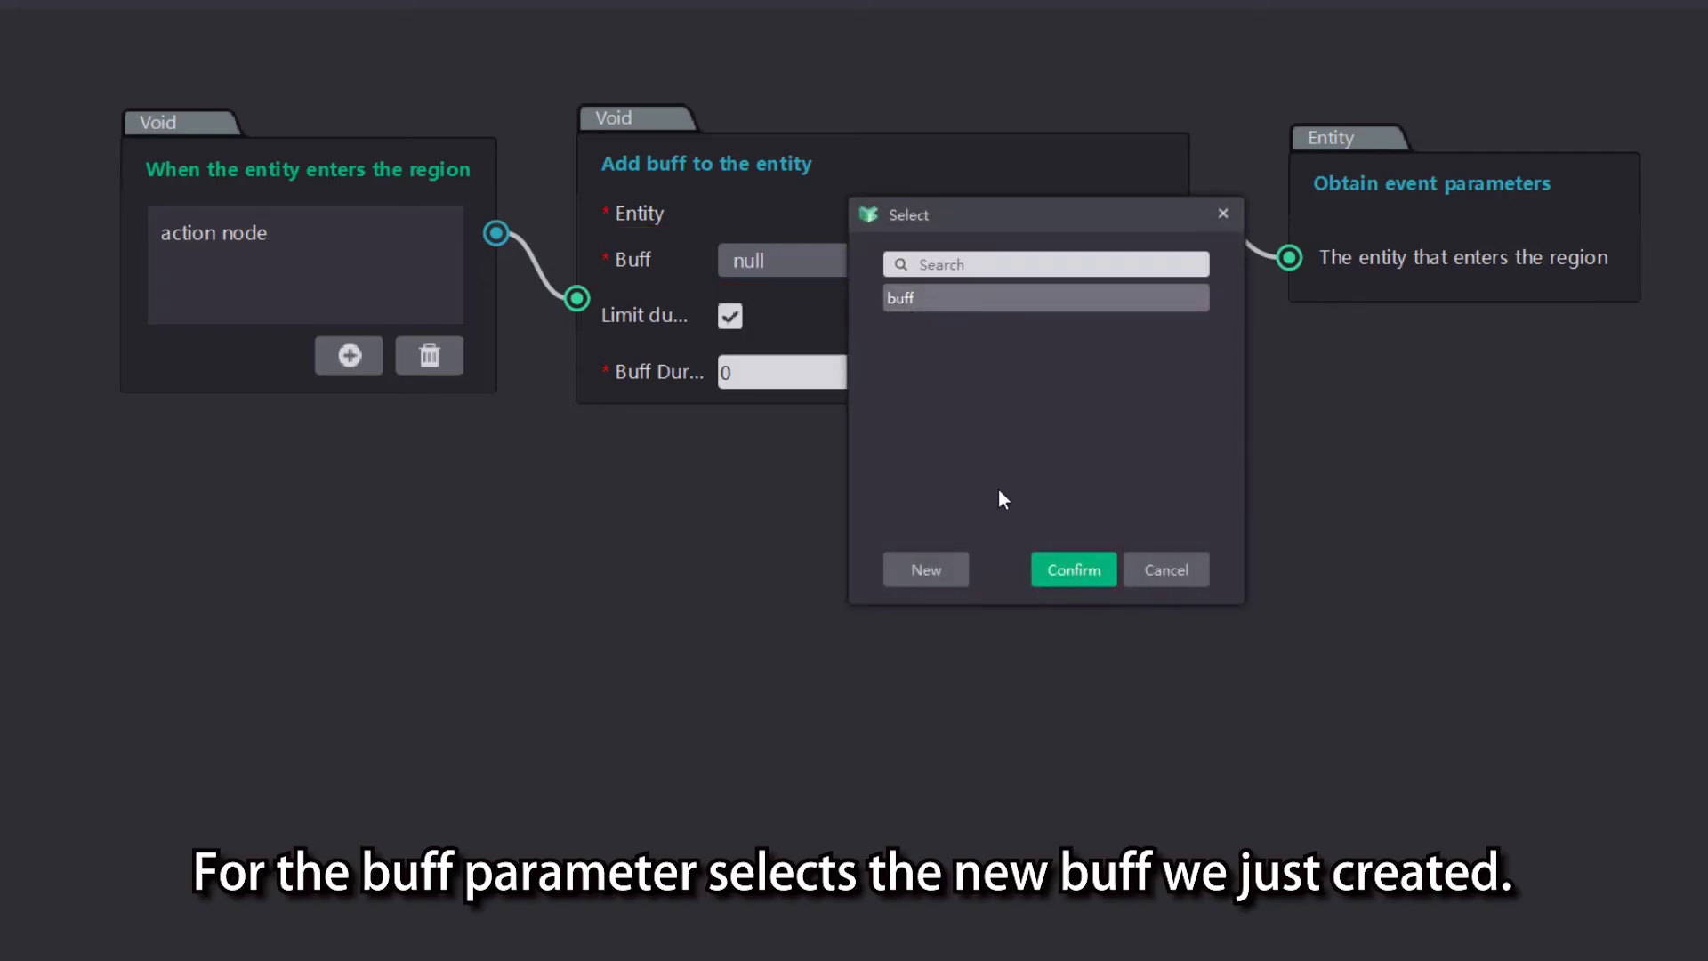
pyautogui.click(1076, 573)
pyautogui.click(731, 317)
pyautogui.moveTo(1320, 134); pyautogui.dragTo(1196, 161)
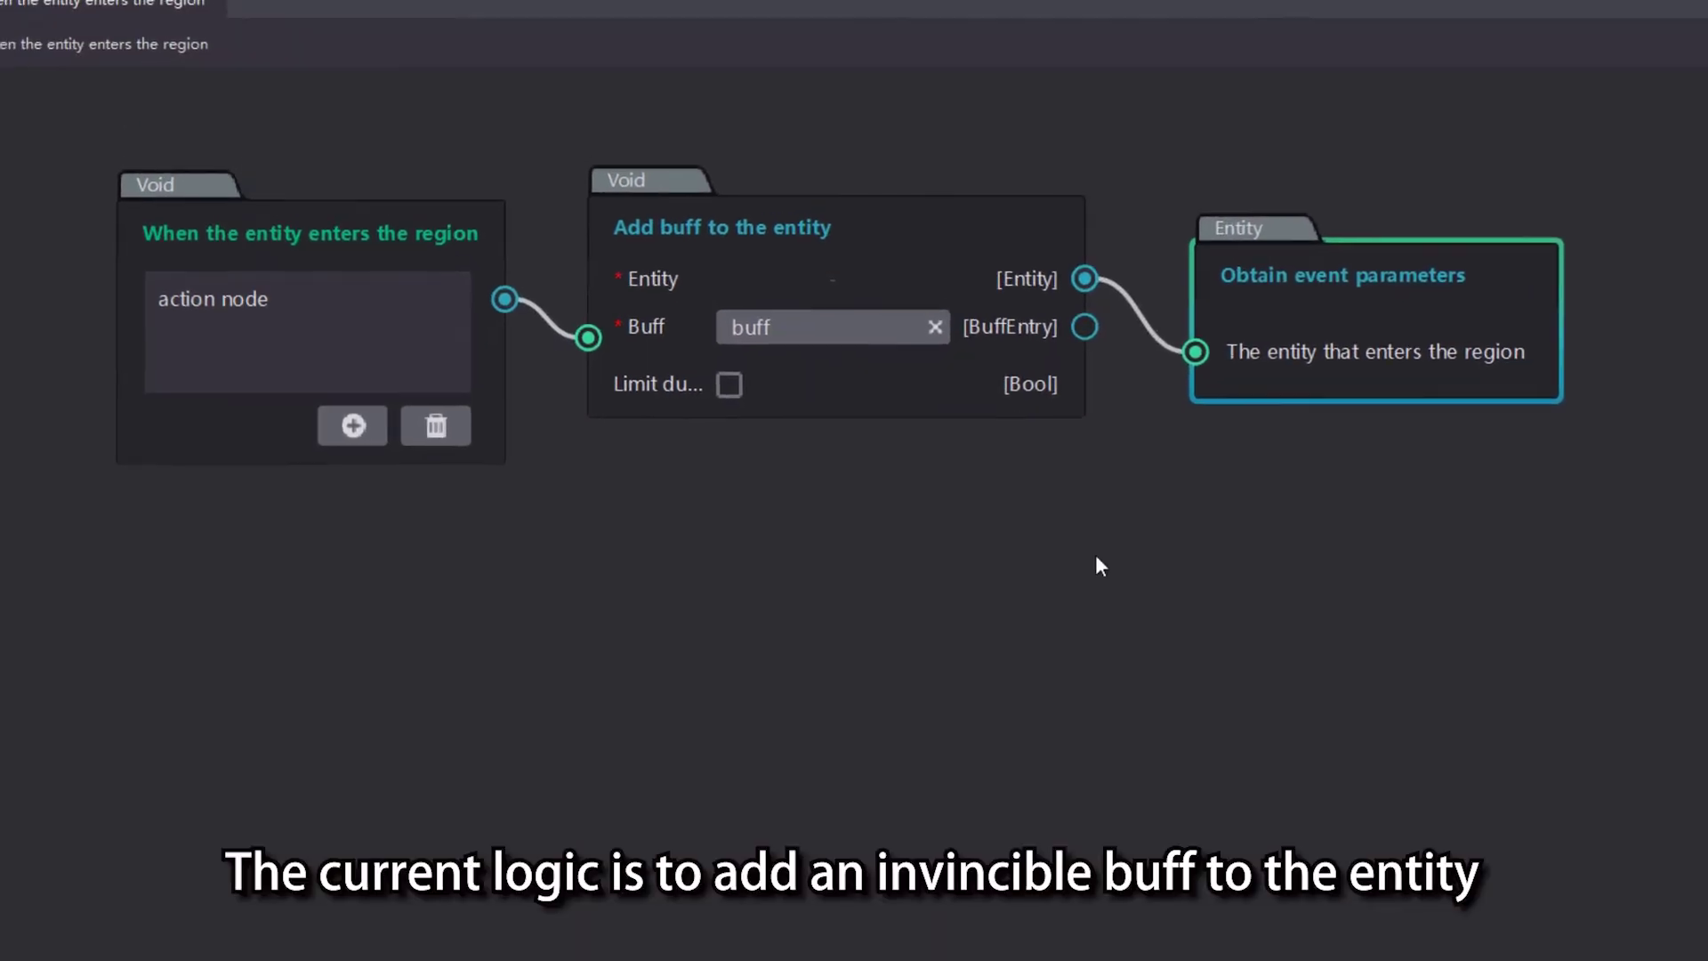
pyautogui.click(1063, 505)
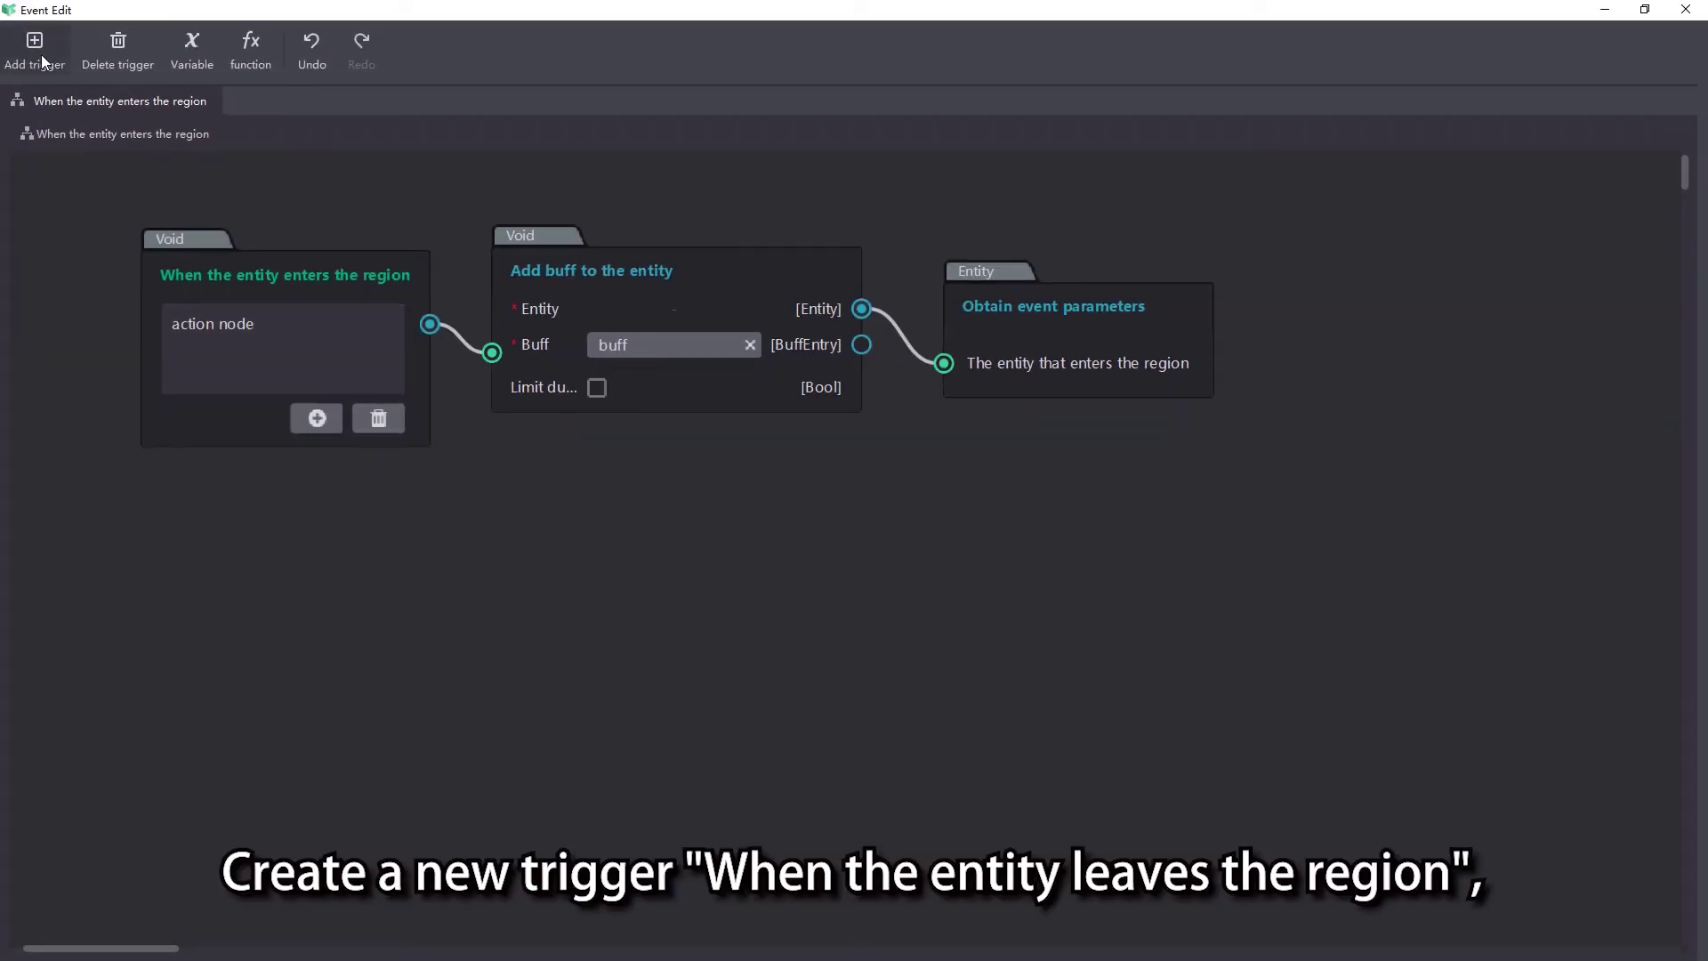
# Add a second trigger, "When the entity leaves the region", to the region.
pyautogui.click(42, 62)
pyautogui.doubleClick(963, 377)
pyautogui.moveTo(412, 424); pyautogui.dragTo(231, 290)
pyautogui.scroll(2, 567, 454)
pyautogui.moveTo(568, 454); pyautogui.dragTo(617, 452)
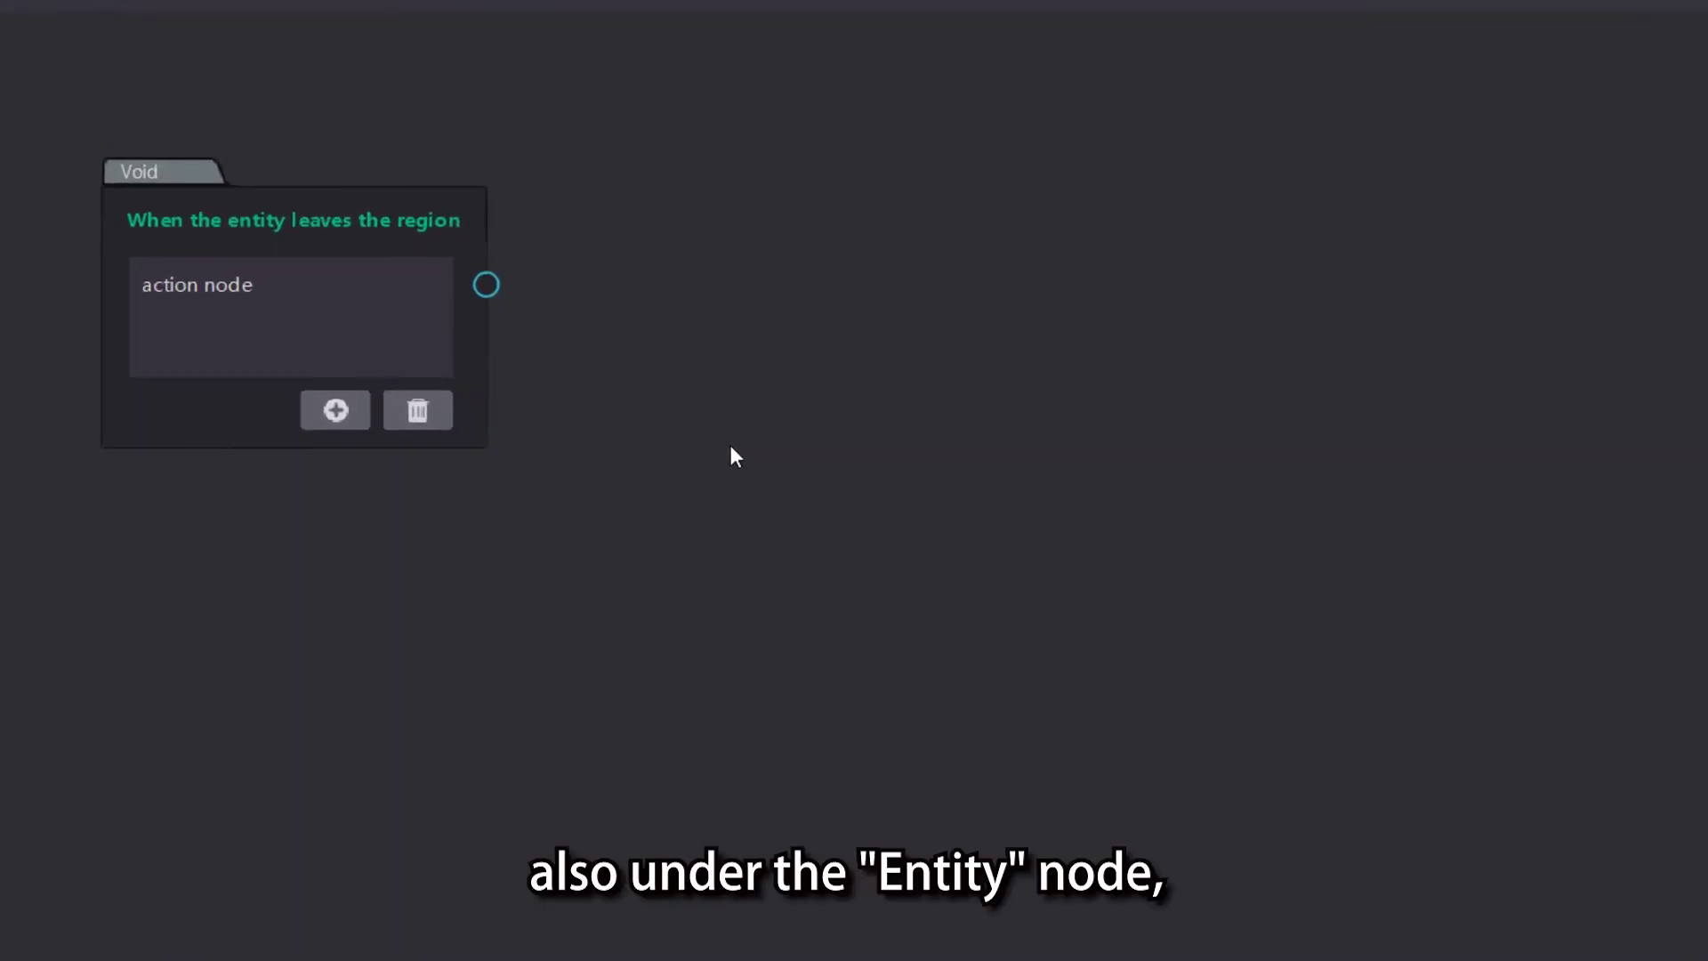
# Attach the Entity action "Remove buff by types" to the region-leave trigger.
pyautogui.moveTo(485, 284); pyautogui.dragTo(589, 153)
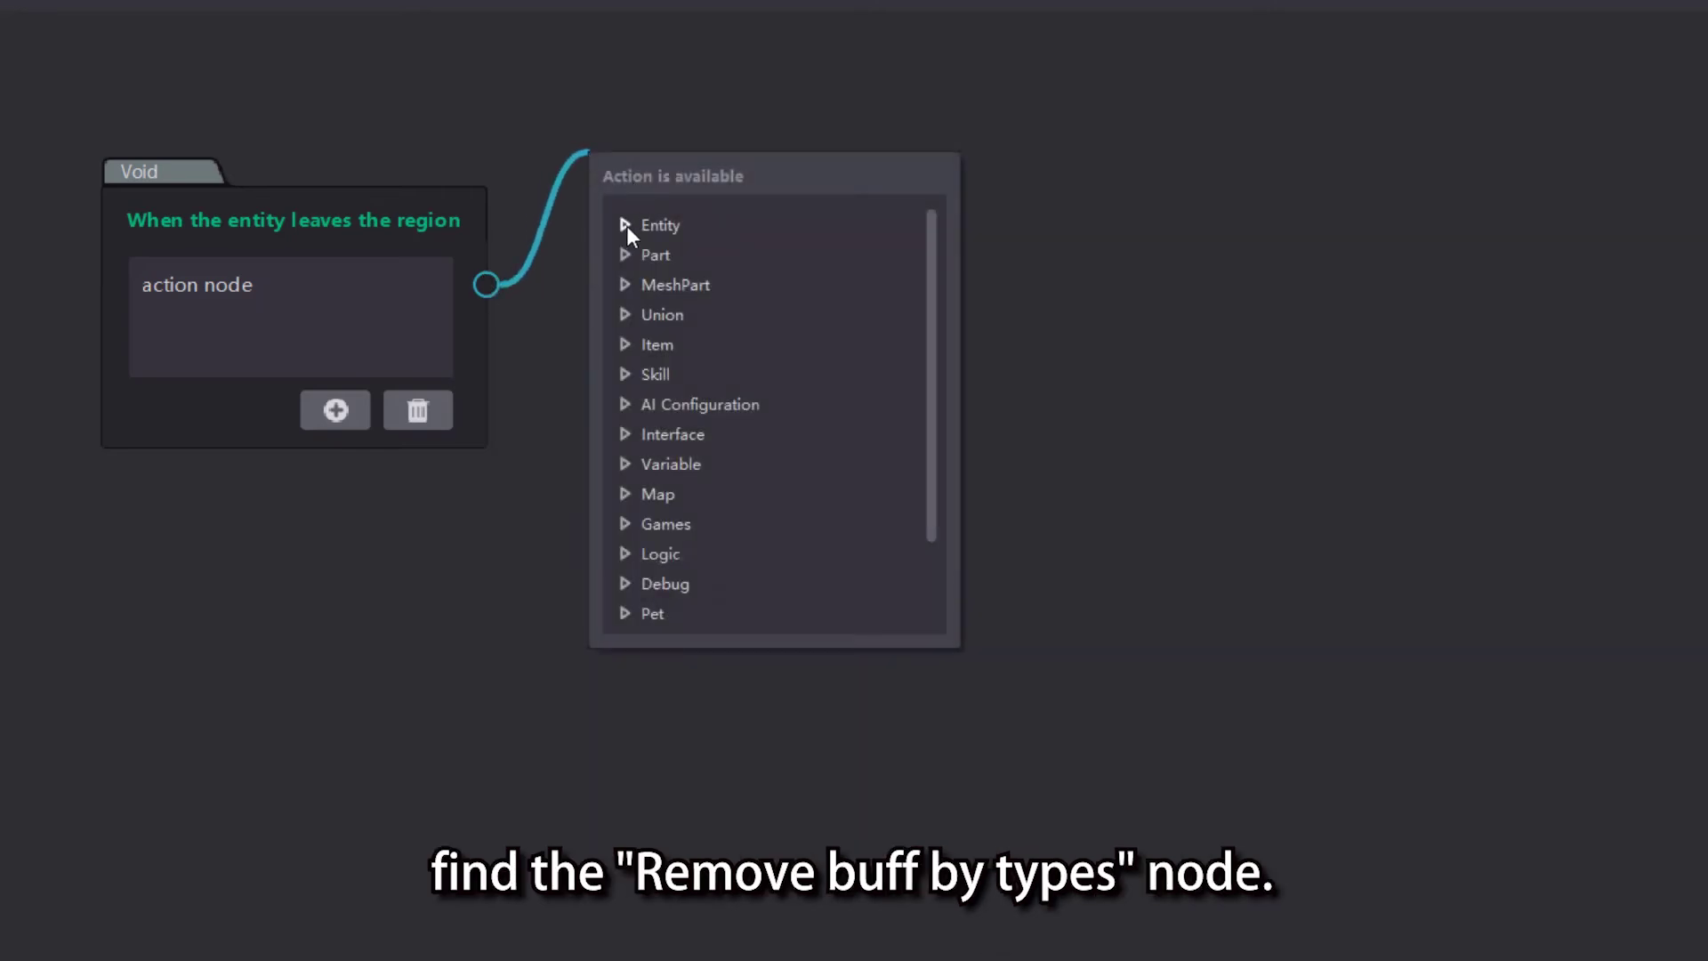
pyautogui.click(626, 226)
pyautogui.scroll(-3, 796, 329)
pyautogui.scroll(-2, 797, 327)
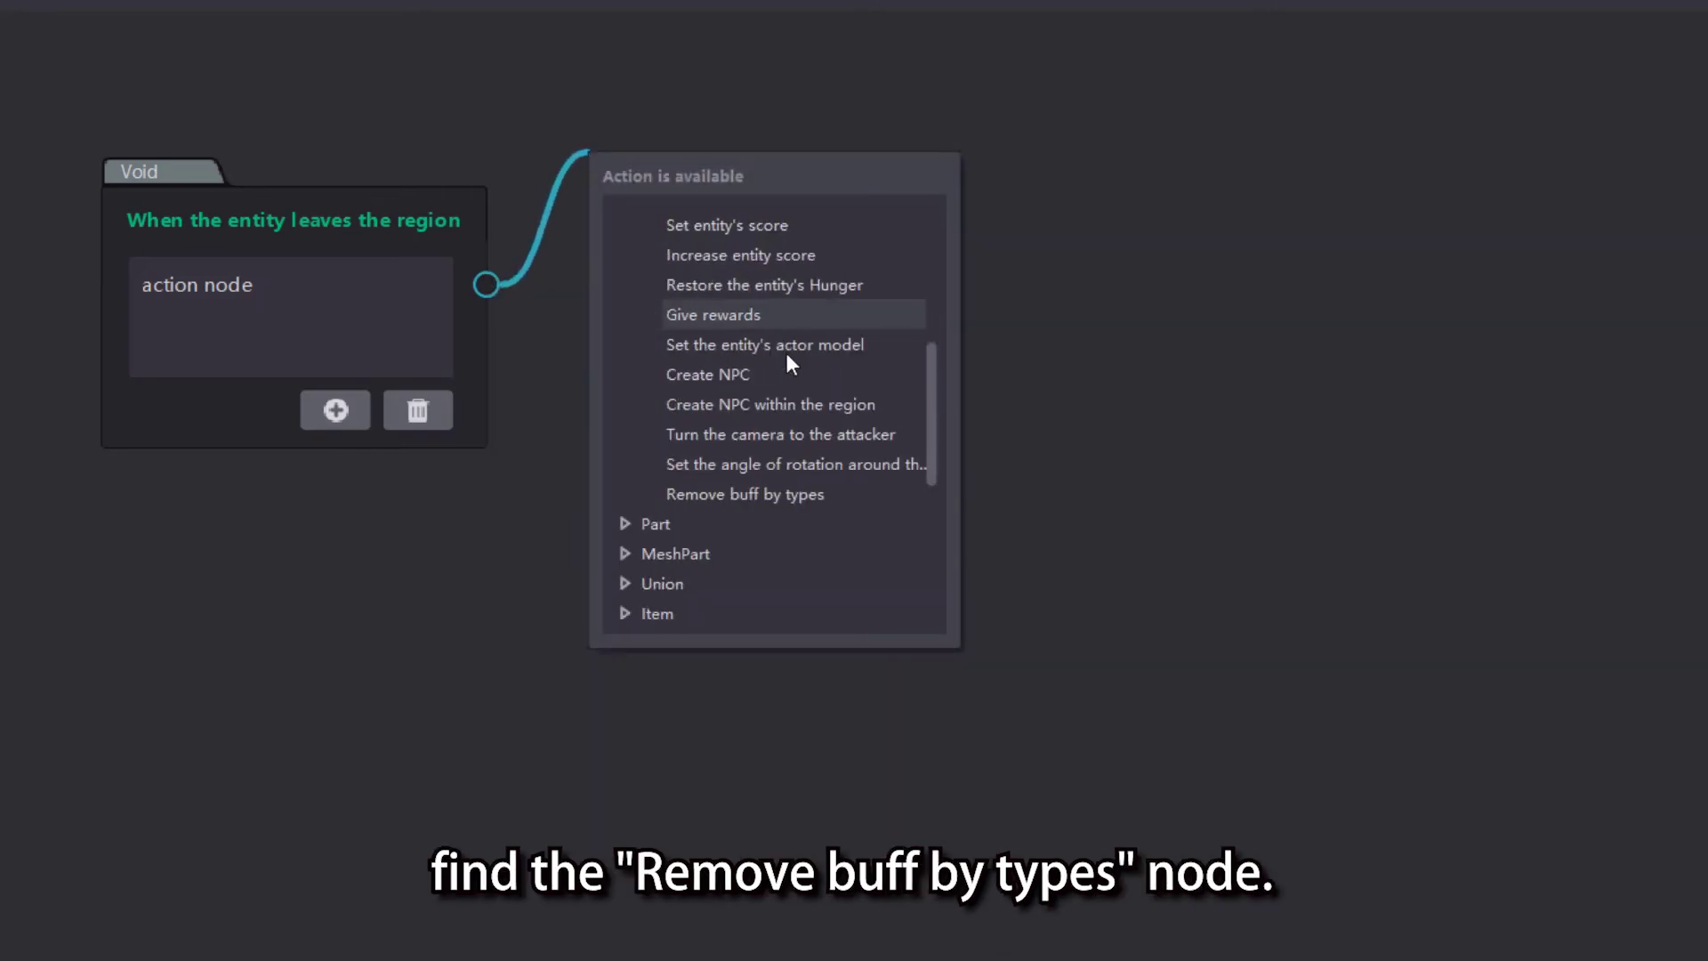
pyautogui.click(786, 490)
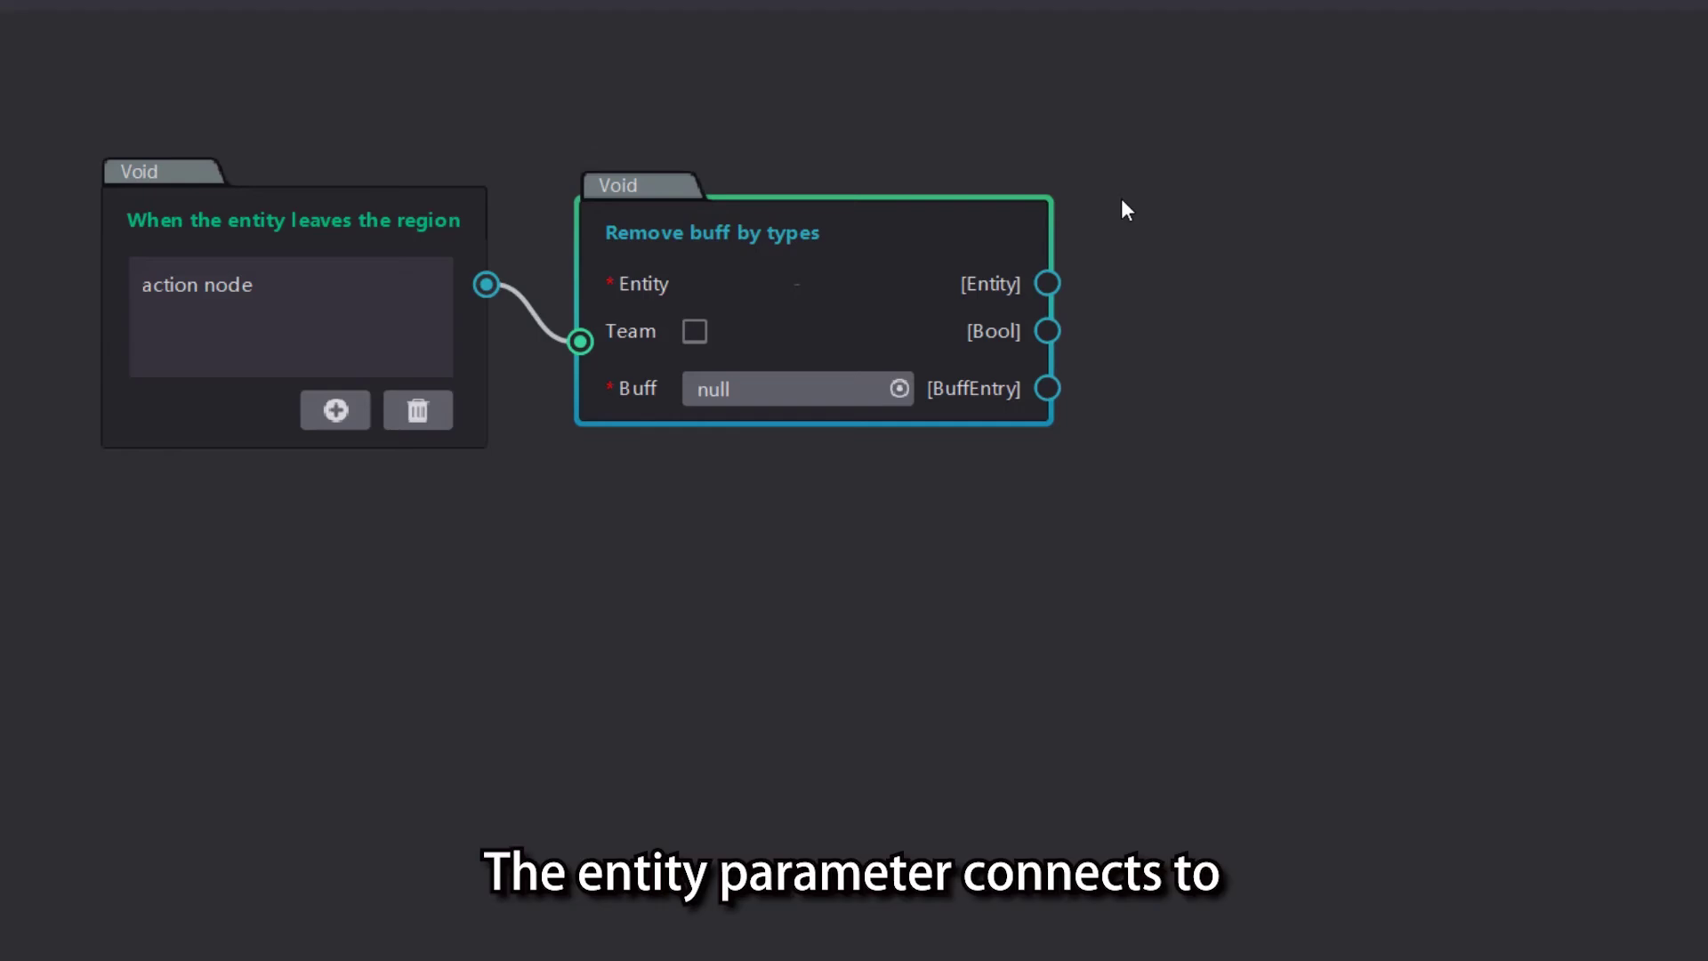
# Connect the remove-buff node's Entity parameter to "The entity that leaves the region" and set its Buff to buff.
pyautogui.moveTo(1129, 199); pyautogui.dragTo(1129, 201)
pyautogui.click(1159, 268)
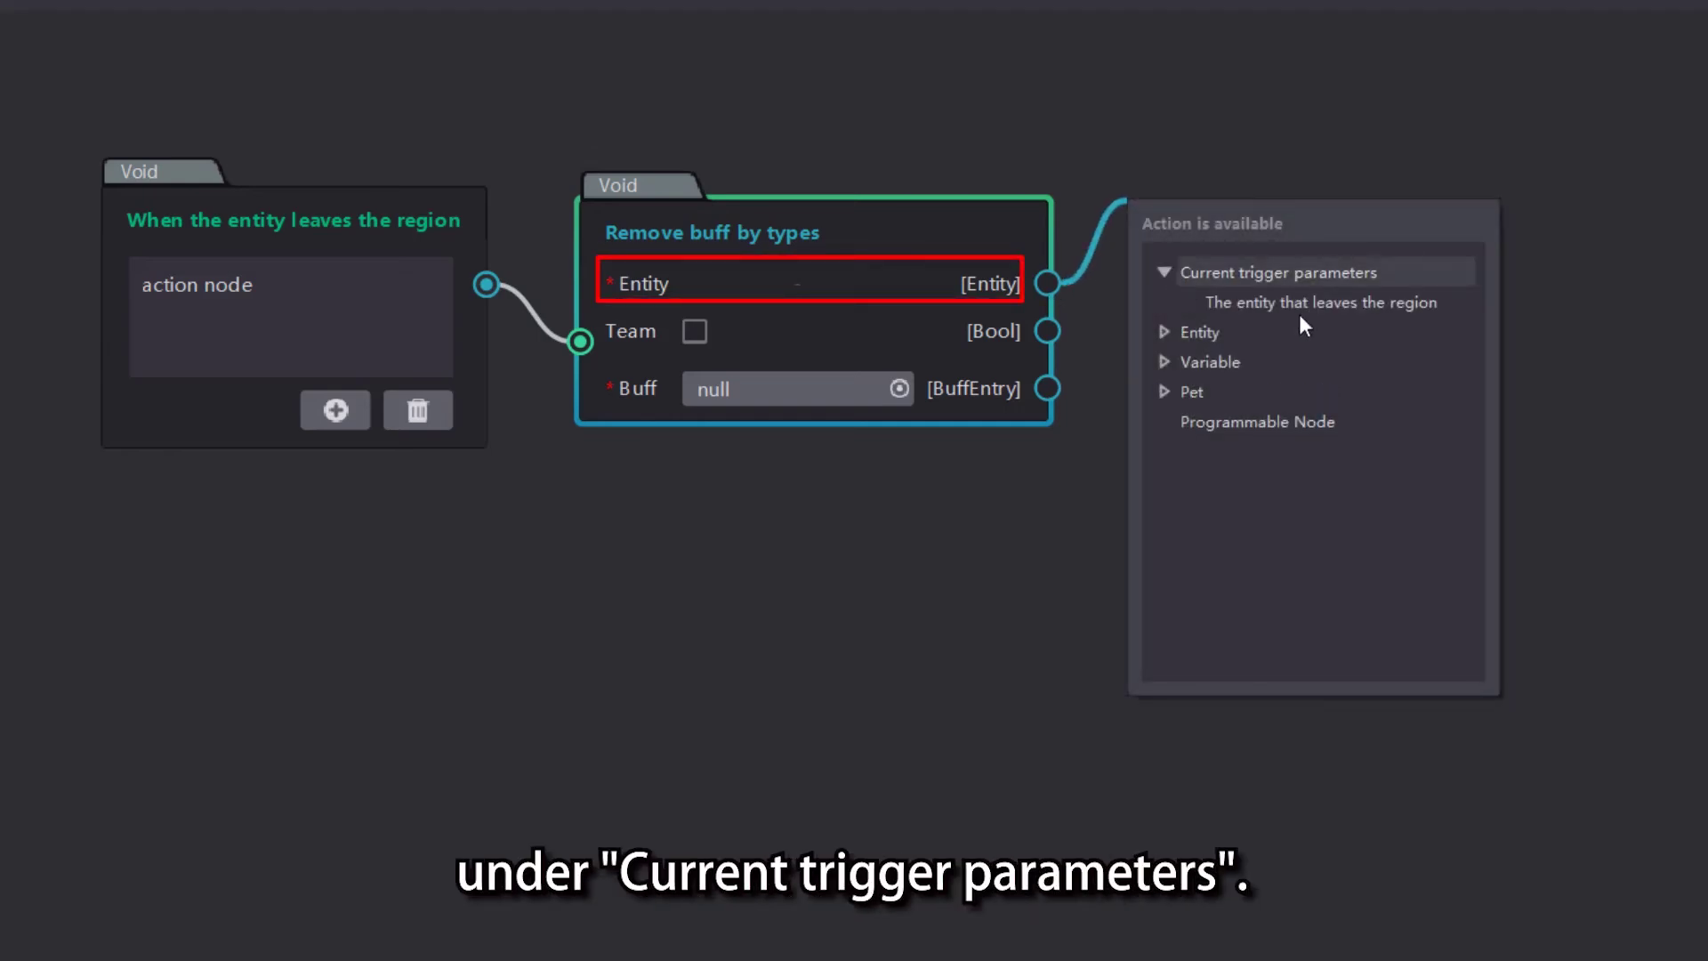
pyautogui.click(1455, 307)
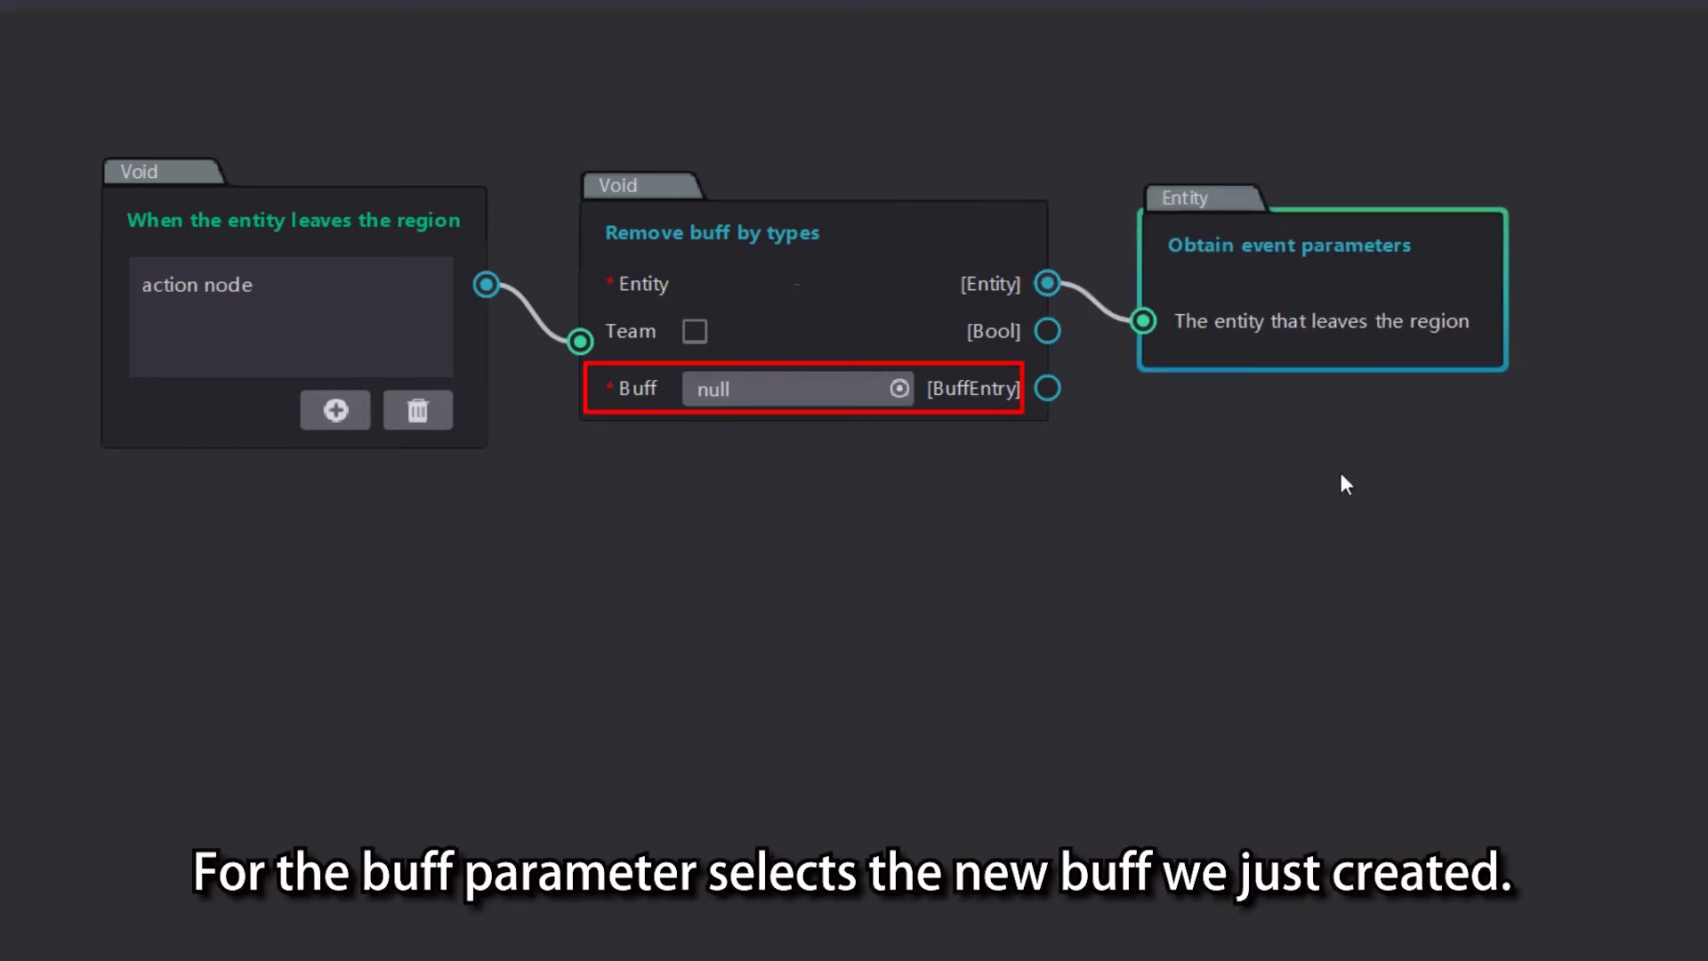
pyautogui.click(794, 388)
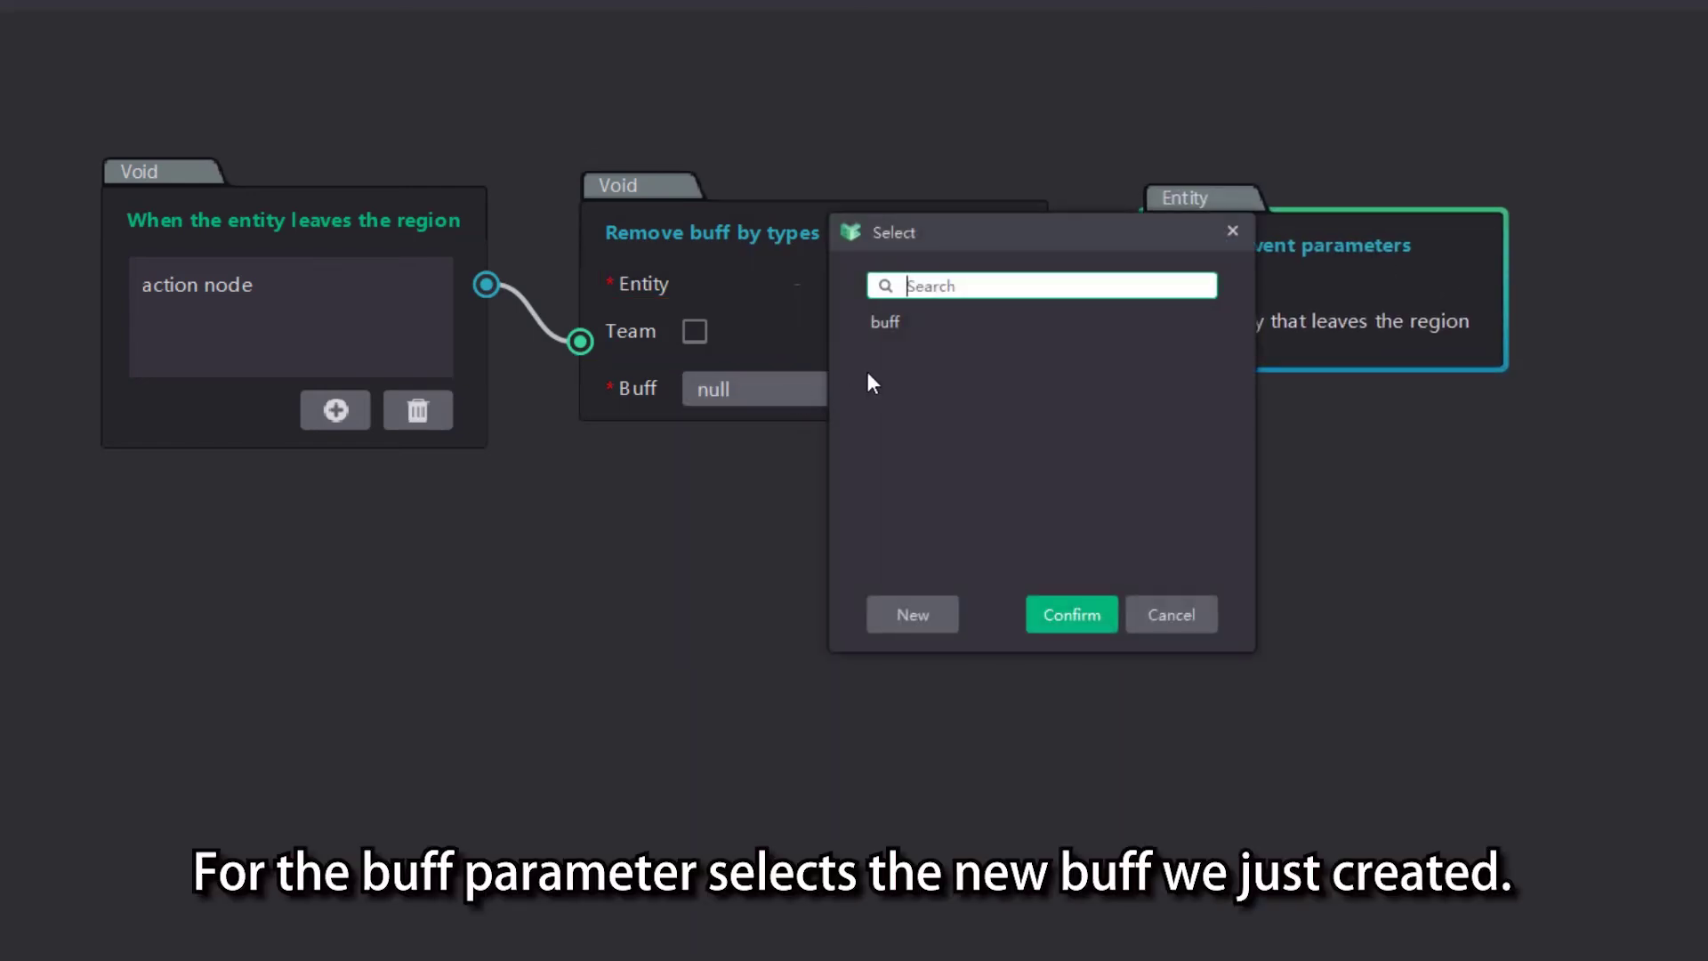
pyautogui.click(884, 321)
pyautogui.click(1058, 613)
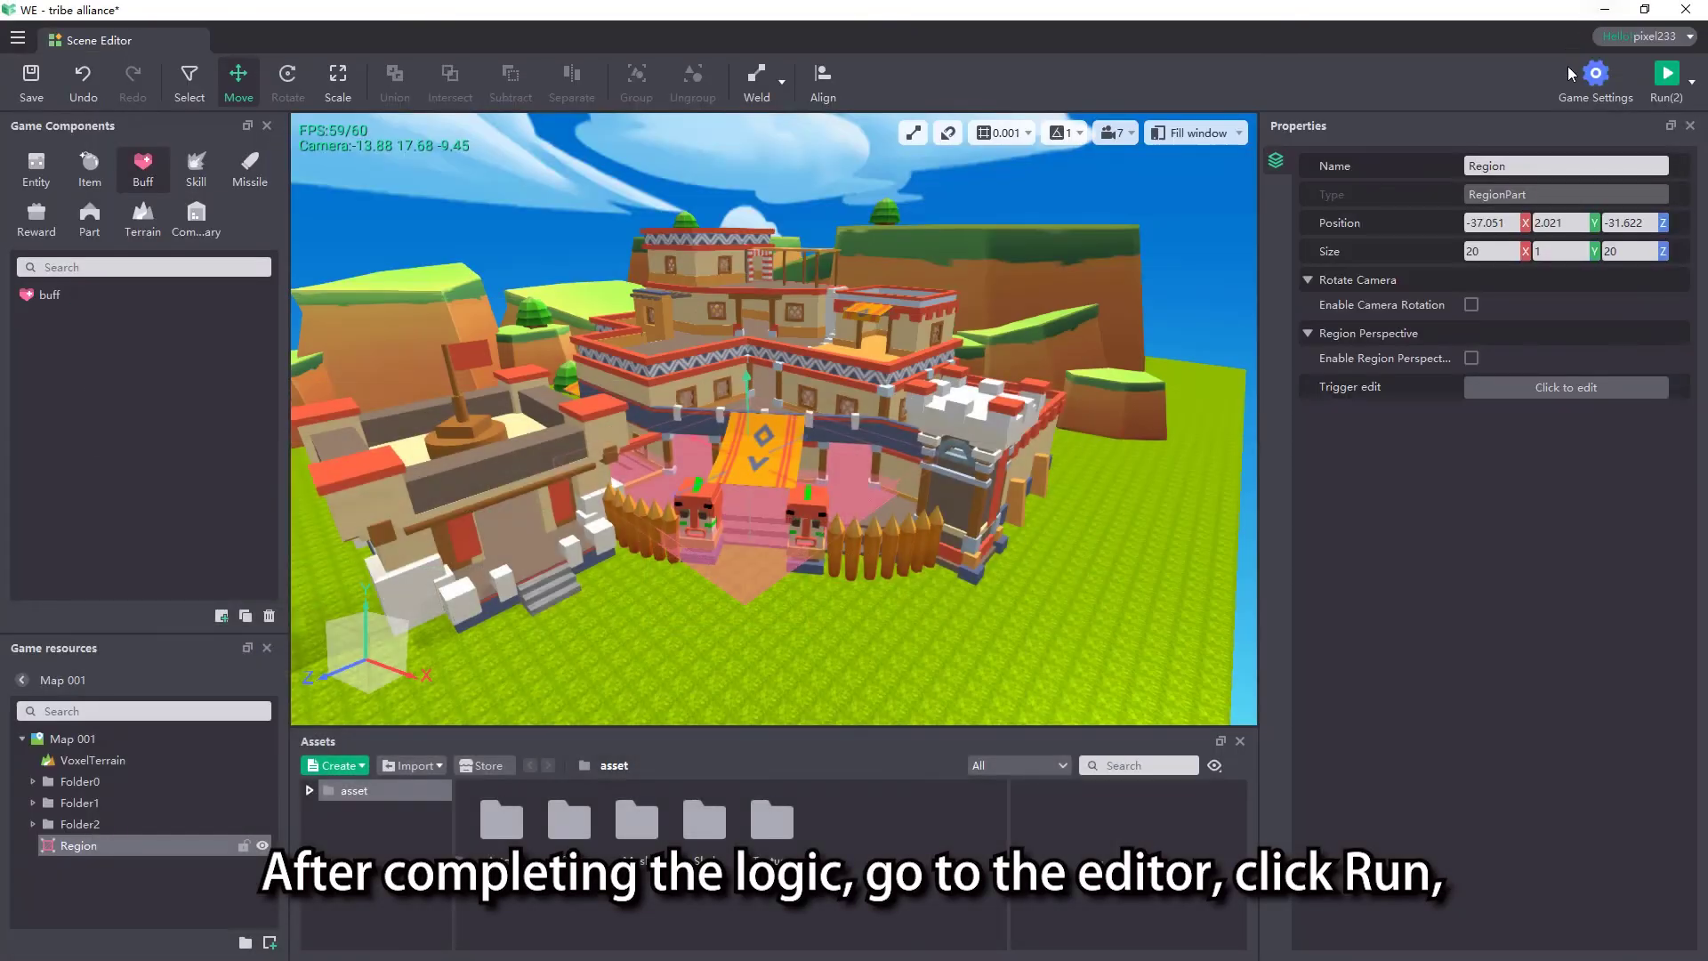
# Run the game with the changes saved and arrange the two game client windows side by side.
pyautogui.click(1664, 80)
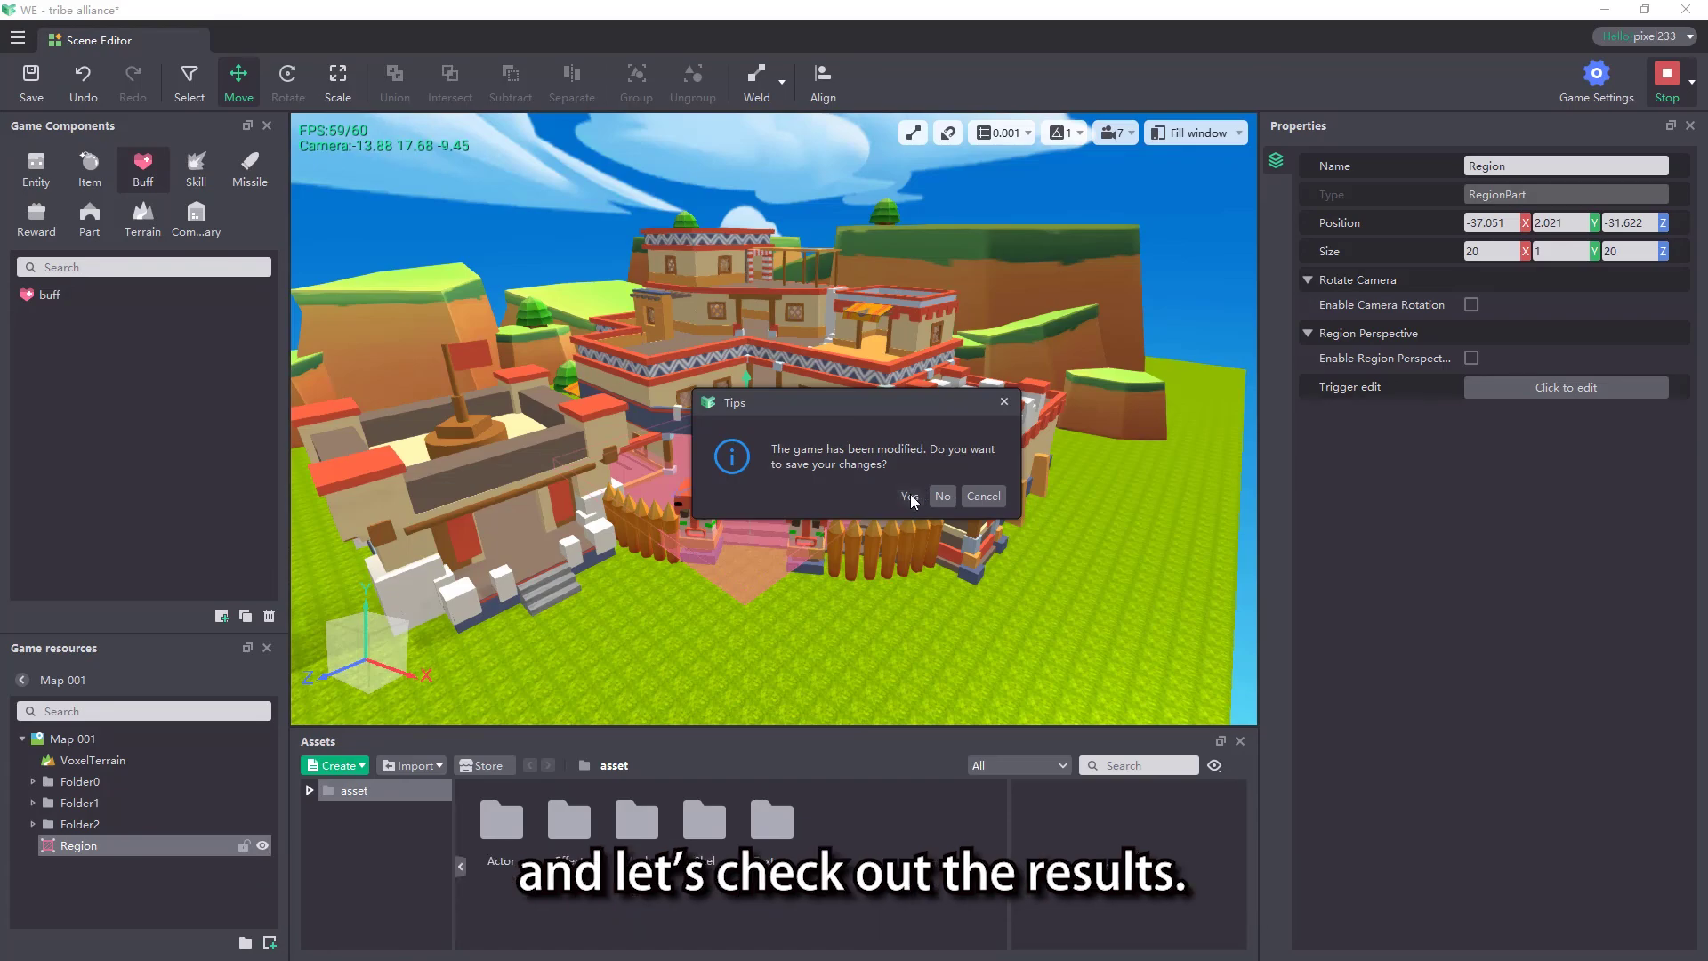
pyautogui.click(885, 471)
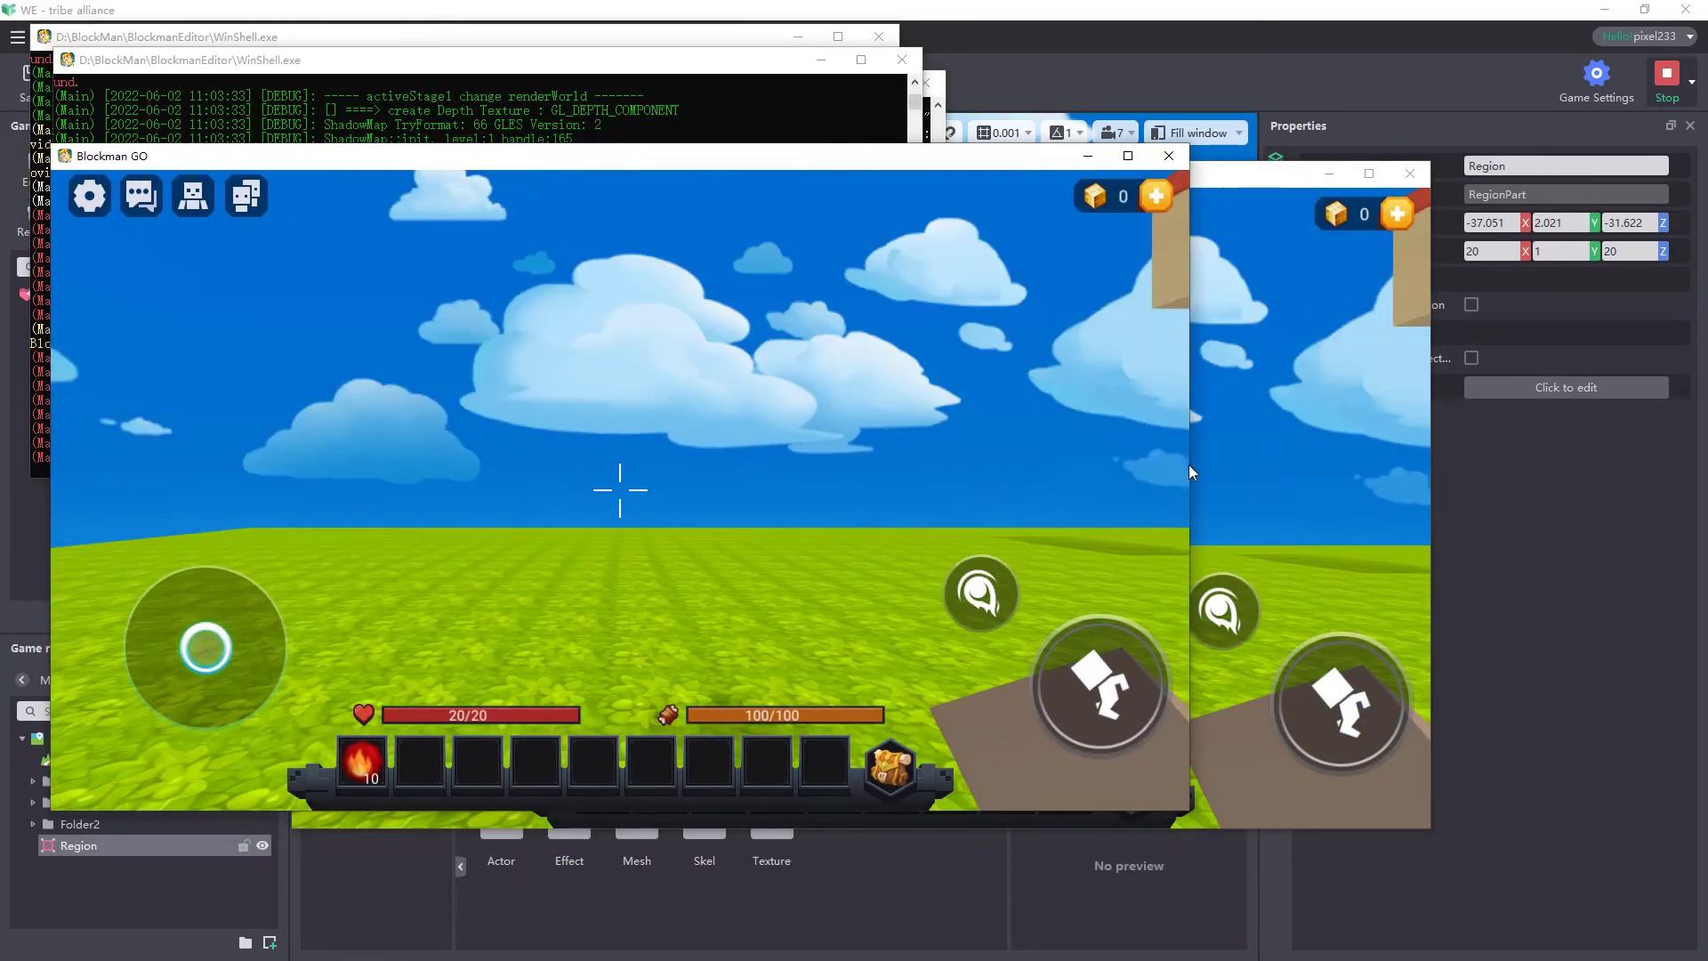
pyautogui.moveTo(1189, 464); pyautogui.dragTo(811, 489)
pyautogui.moveTo(1143, 175); pyautogui.dragTo(1398, 174)
pyautogui.moveTo(542, 470); pyautogui.dragTo(916, 469)
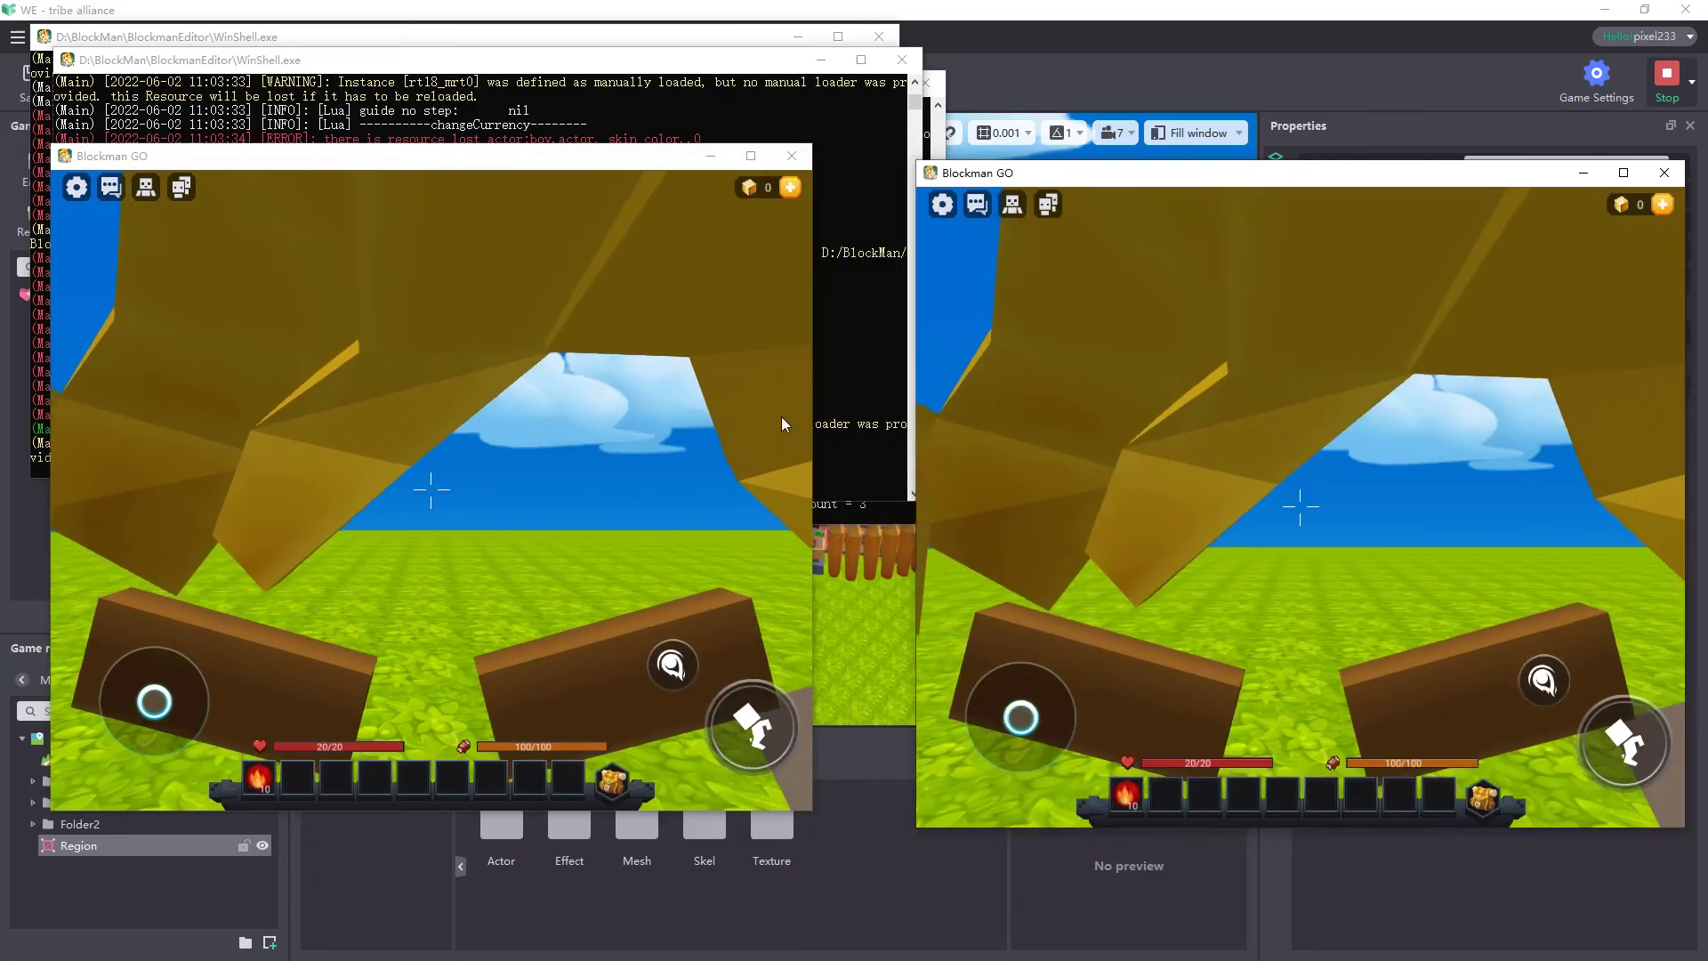
pyautogui.moveTo(811, 415); pyautogui.dragTo(901, 415)
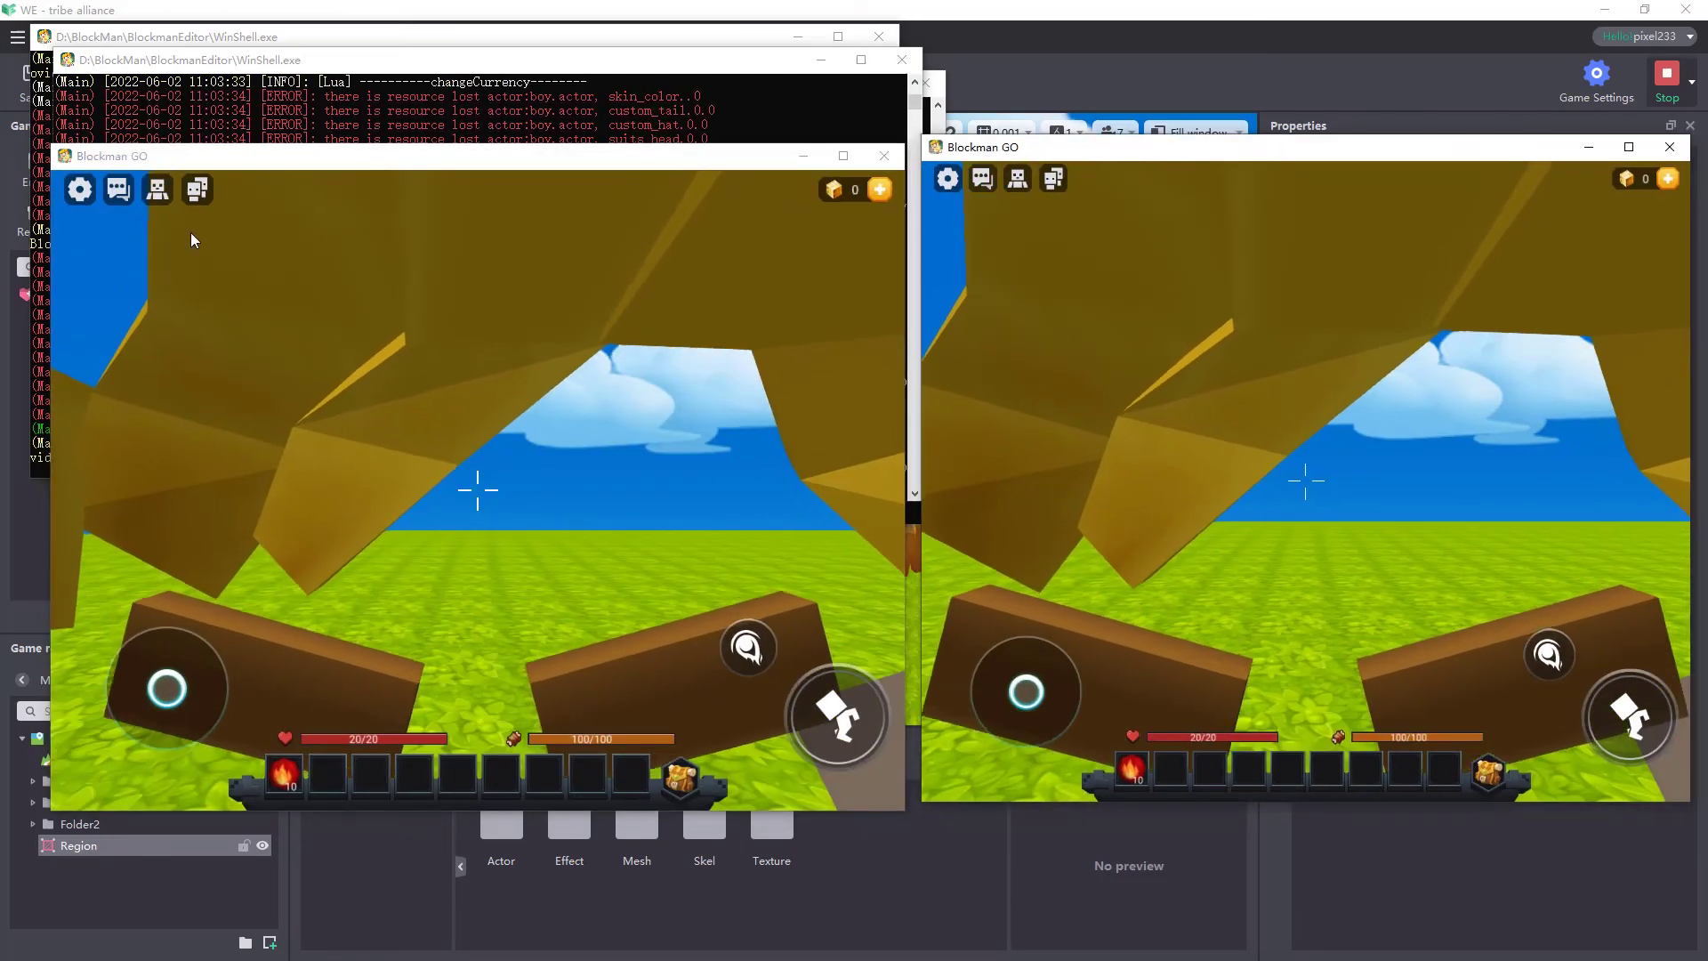
# Walk both players into the safe zone at the building's entrance and attack one with the other to examine the damage protection.
pyautogui.moveTo(501, 428)
pyautogui.mouseDown()
pyautogui.moveTo(564, 442)
pyautogui.moveTo(513, 397)
pyautogui.moveTo(634, 423)
pyautogui.moveTo(696, 488)
pyautogui.moveTo(360, 472)
pyautogui.mouseUp()
pyautogui.press('w')
pyautogui.press('w')
pyautogui.click(697, 488)
pyautogui.click(697, 488)
pyautogui.press('w')
pyautogui.moveTo(1237, 424); pyautogui.dragTo(1535, 456)
pyautogui.press('w')
pyautogui.moveTo(1433, 436); pyautogui.dragTo(1122, 429)
pyautogui.click(1546, 655)
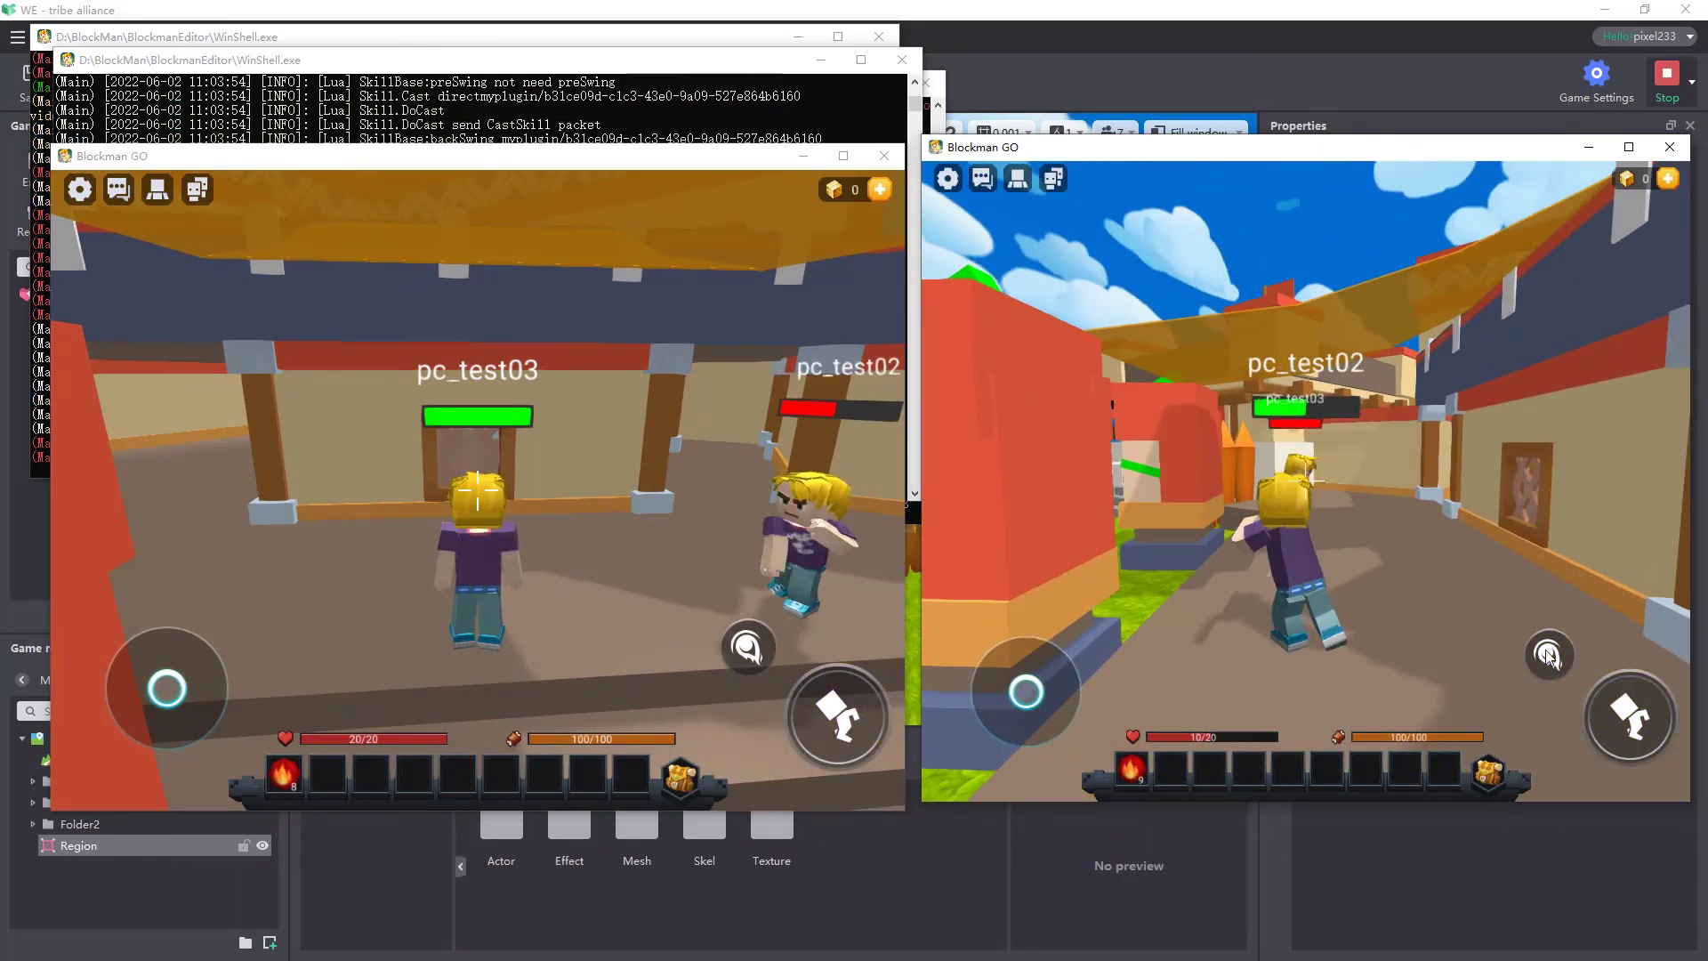
pyautogui.click(1545, 655)
# Walk both players out of the safe zone onto the grass and attack again to examine whether damage applies outside.
pyautogui.moveTo(1478, 471); pyautogui.dragTo(1214, 478)
pyautogui.press('w')
pyautogui.moveTo(854, 472); pyautogui.dragTo(499, 459)
pyautogui.press('w')
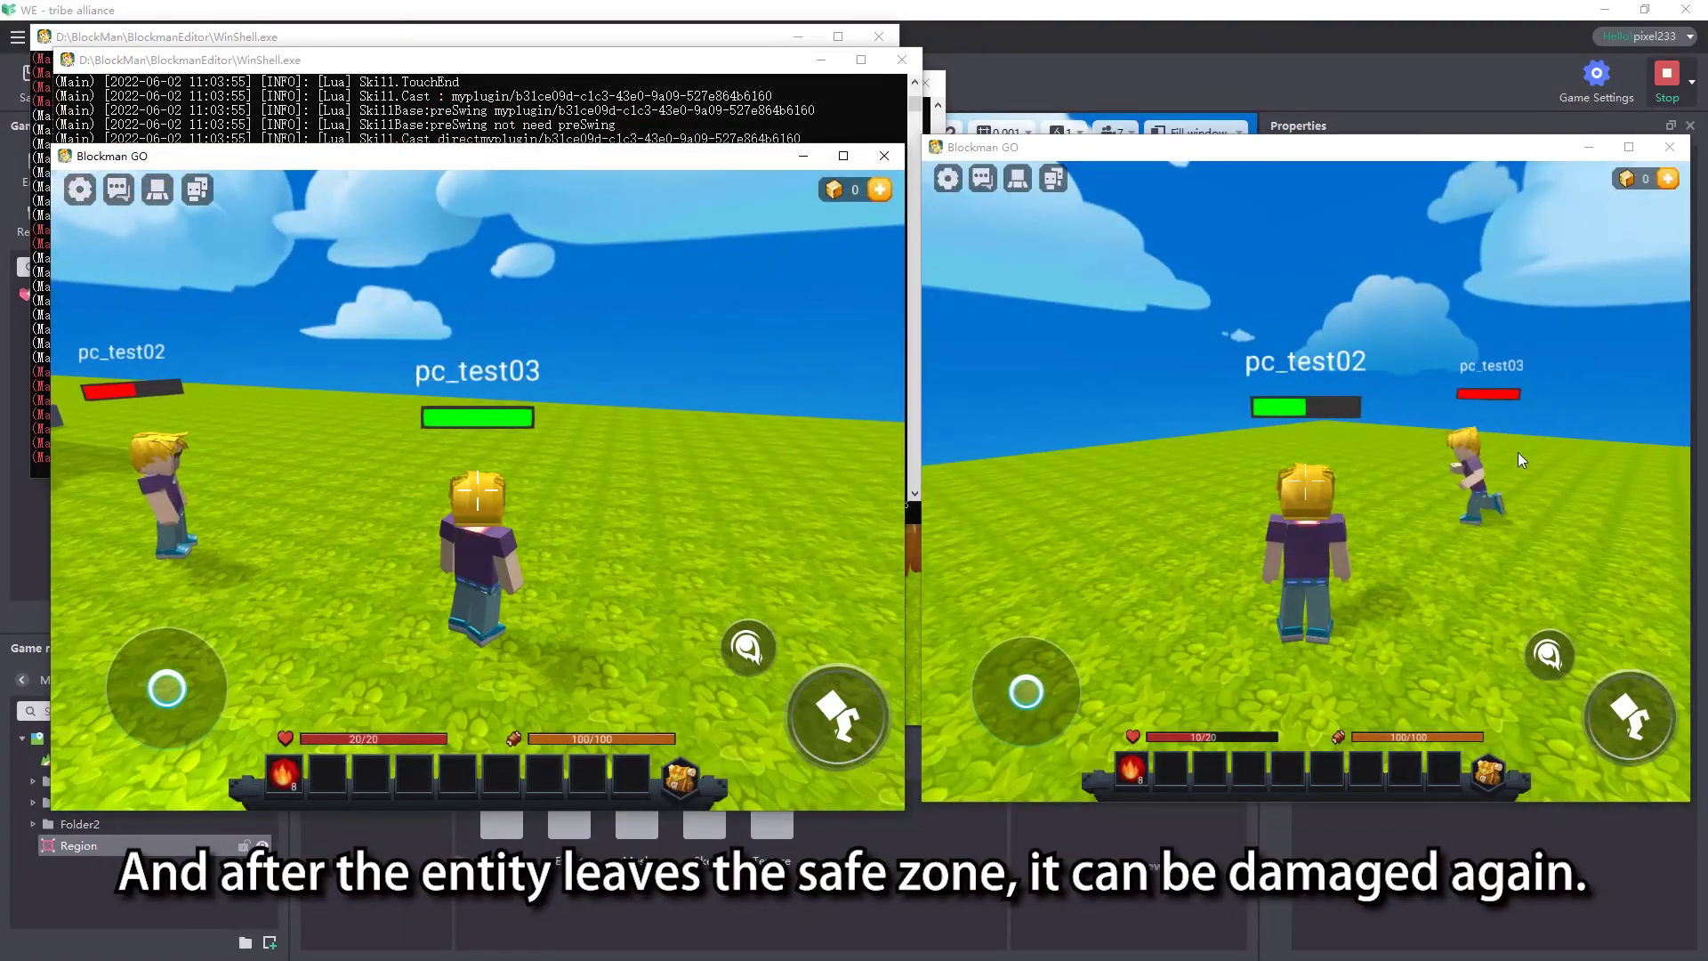
pyautogui.moveTo(1518, 461); pyautogui.dragTo(1586, 450)
pyautogui.click(1016, 178)
pyautogui.moveTo(1219, 344); pyautogui.dragTo(1456, 545)
pyautogui.click(1551, 667)
pyautogui.click(1551, 666)
pyautogui.click(1552, 667)
pyautogui.moveTo(1300, 499); pyautogui.dragTo(1428, 469)
pyautogui.press('a')
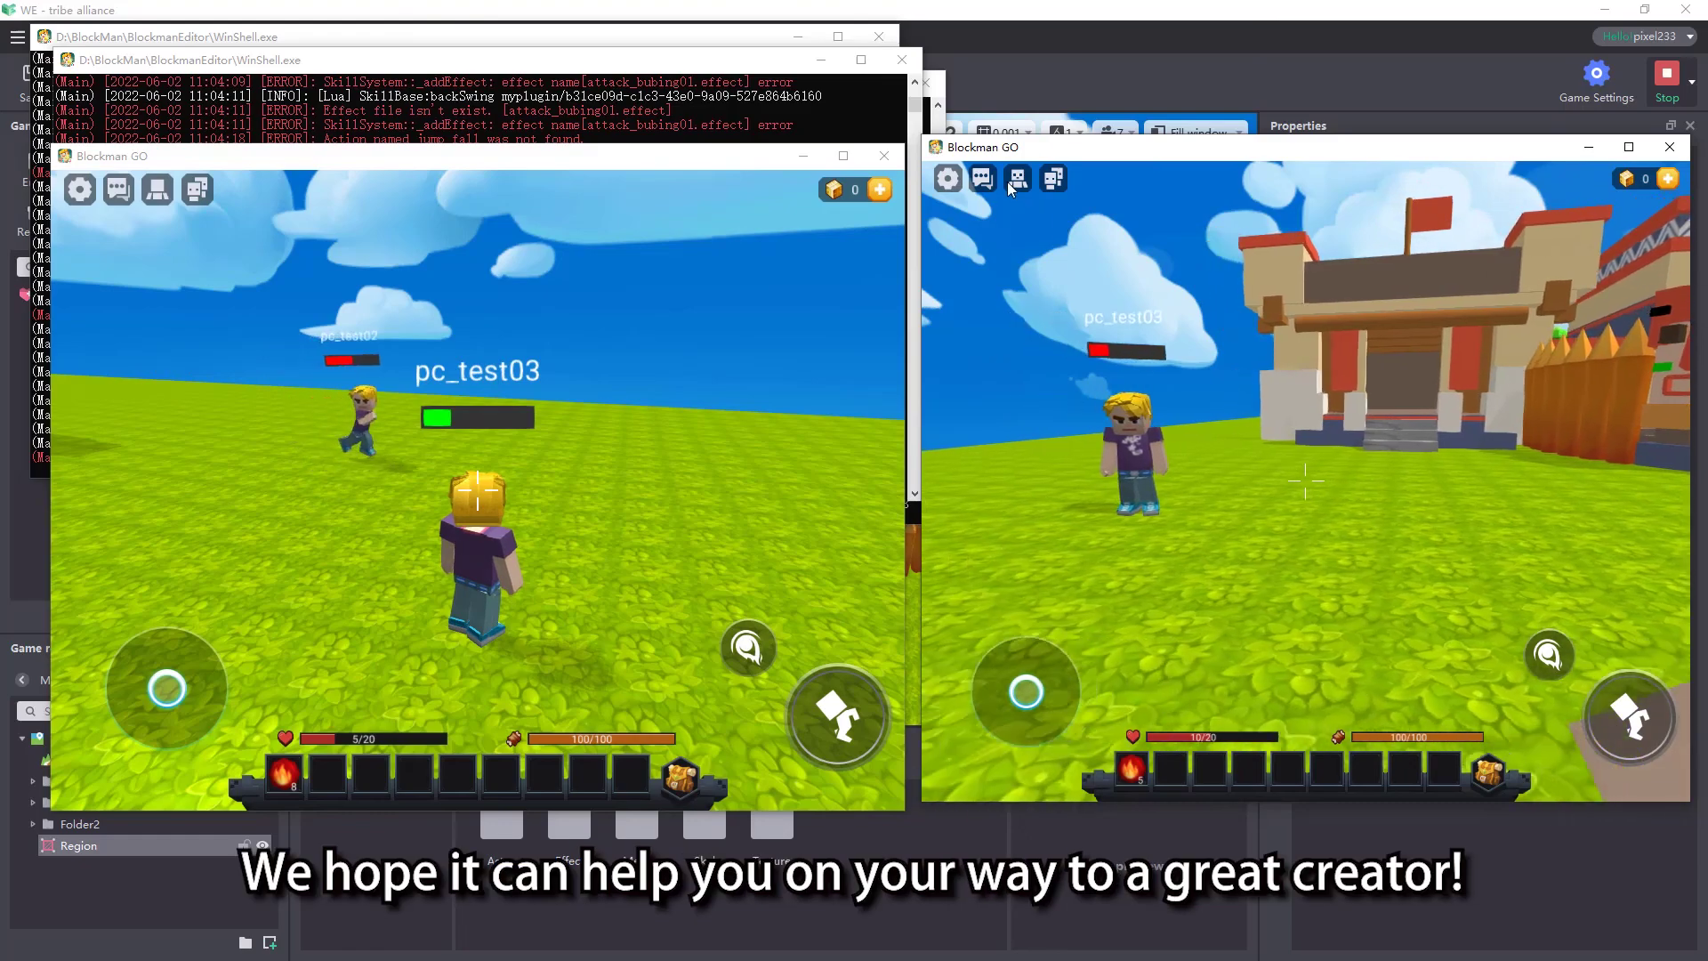
# Switch the attacking player's client to third-person view and walk the player across the grass near the building.
pyautogui.click(1014, 180)
pyautogui.moveTo(1172, 347); pyautogui.dragTo(1028, 470)
pyautogui.press('w')
pyautogui.moveTo(1018, 701); pyautogui.dragTo(862, 578)
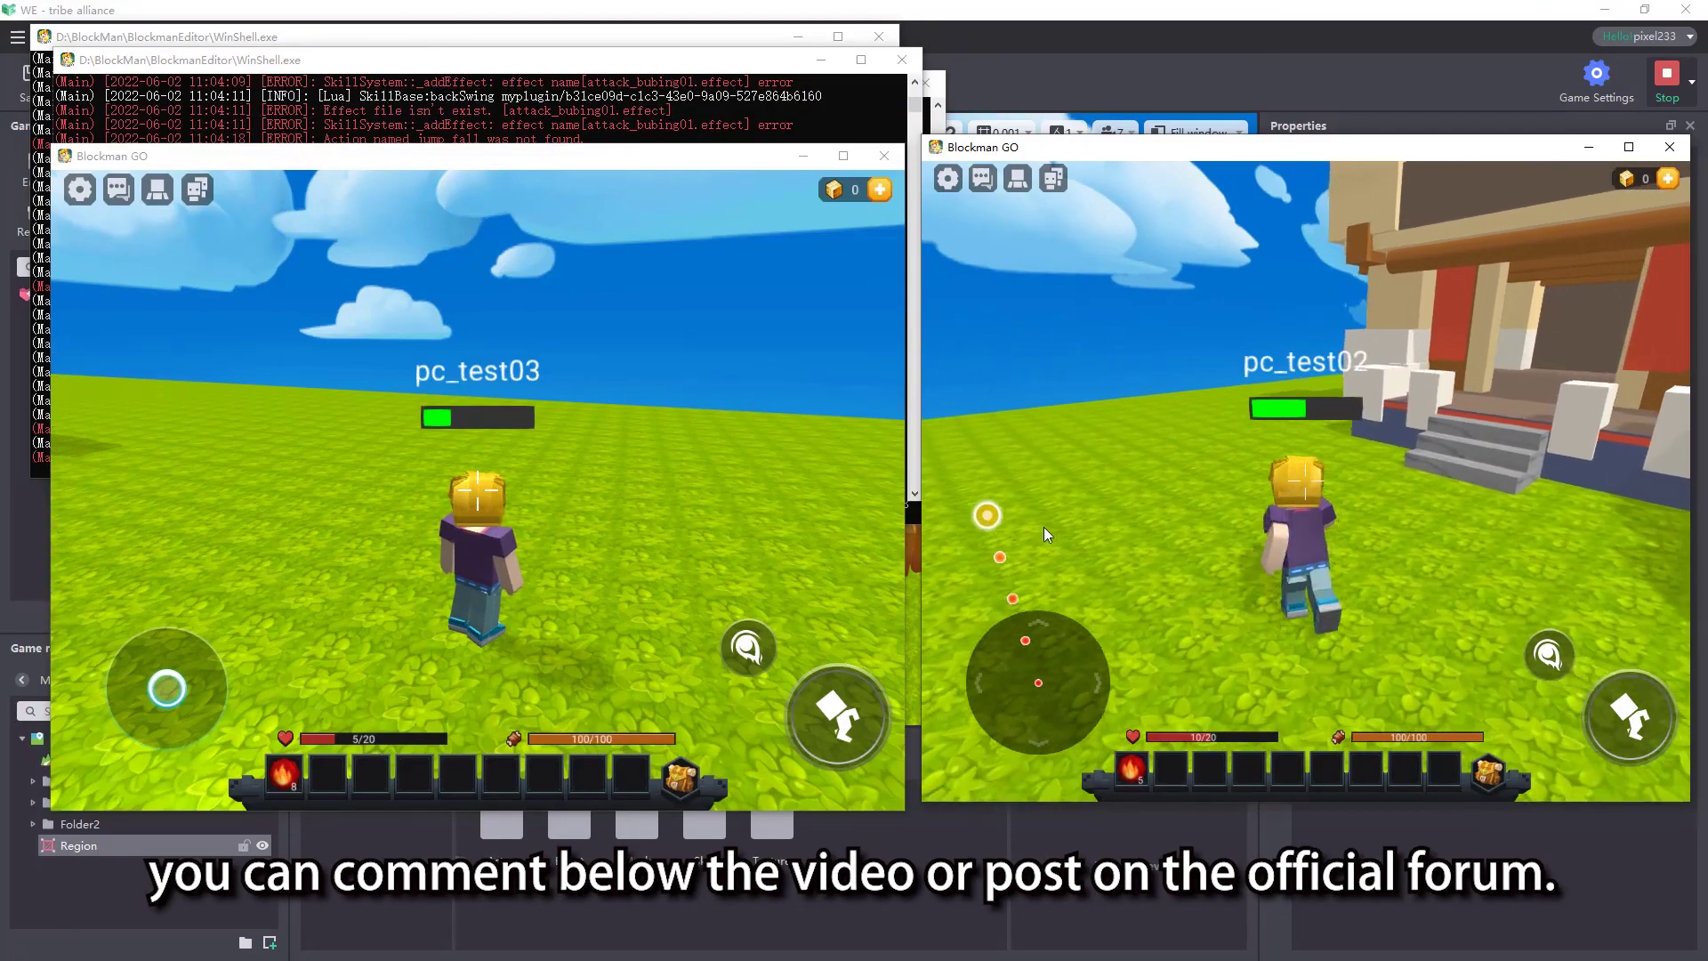